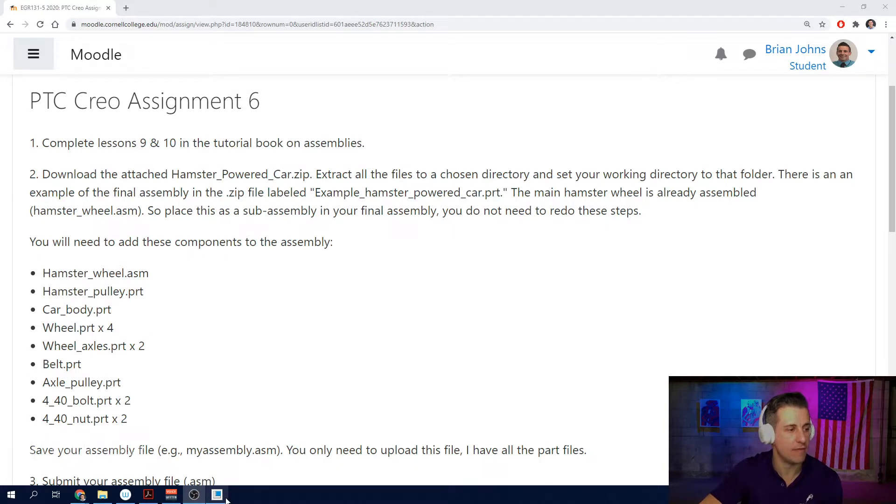
- Switch to Creo Parametric, open example_hamster_powered_car.prt from the Hamster Car folder and look over the example model
{"action": "left_click", "coordinate": [217, 495]}
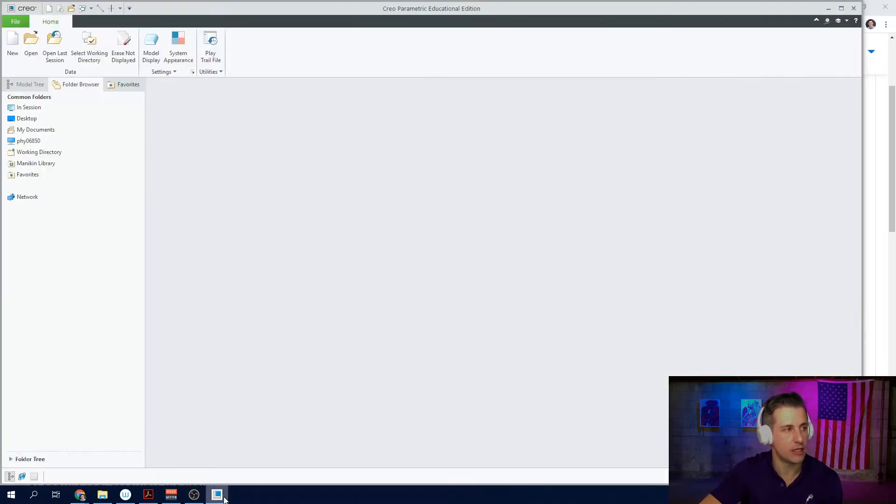
{"action": "left_click", "coordinate": [841, 8]}
{"action": "left_click", "coordinate": [27, 44]}
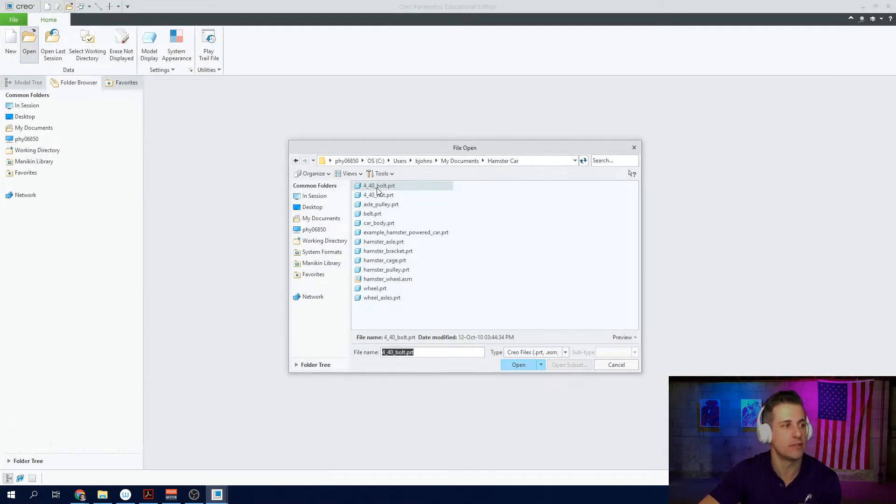
{"action": "double_click", "coordinate": [409, 233]}
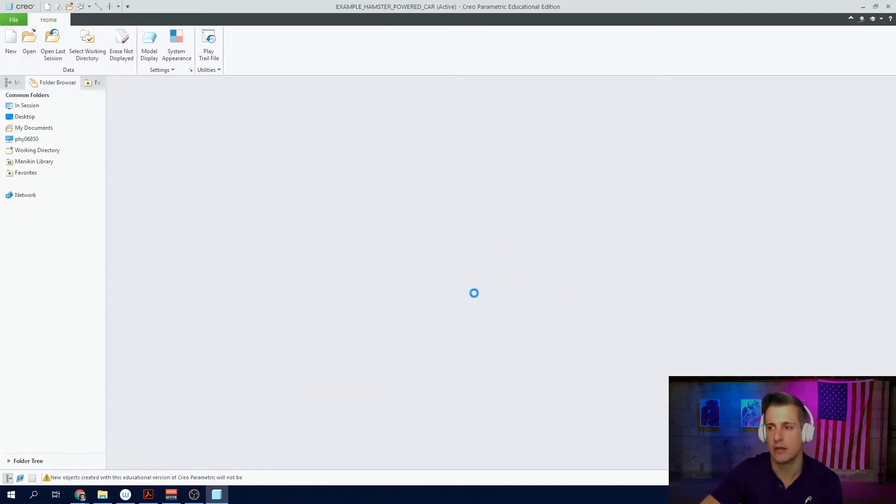
{"action": "middle_click_drag", "start_coordinate": [474, 293], "coordinate": [467, 370]}
{"action": "scroll", "coordinate": [508, 394], "scroll_direction": "up", "scroll_amount": 3}
{"action": "scroll", "coordinate": [511, 385], "scroll_direction": "down", "scroll_amount": 3}
{"action": "scroll", "coordinate": [474, 216], "scroll_direction": "down", "scroll_amount": 3}
{"action": "scroll", "coordinate": [474, 216], "scroll_direction": "up", "scroll_amount": 3}
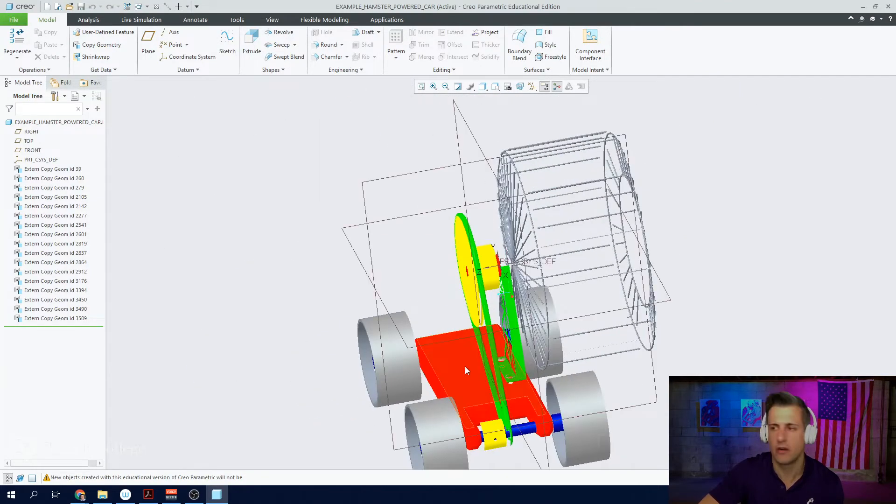
{"action": "scroll", "coordinate": [466, 370], "scroll_direction": "down", "scroll_amount": 2}
- Create a new design assembly named hamsterassembly using the default template
{"action": "left_click", "coordinate": [14, 21]}
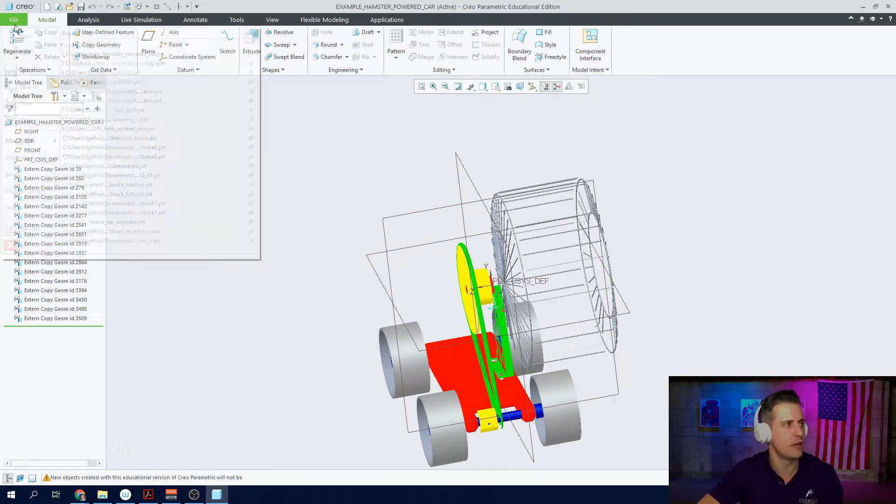
{"action": "left_click", "coordinate": [21, 36]}
{"action": "left_click", "coordinate": [404, 219]}
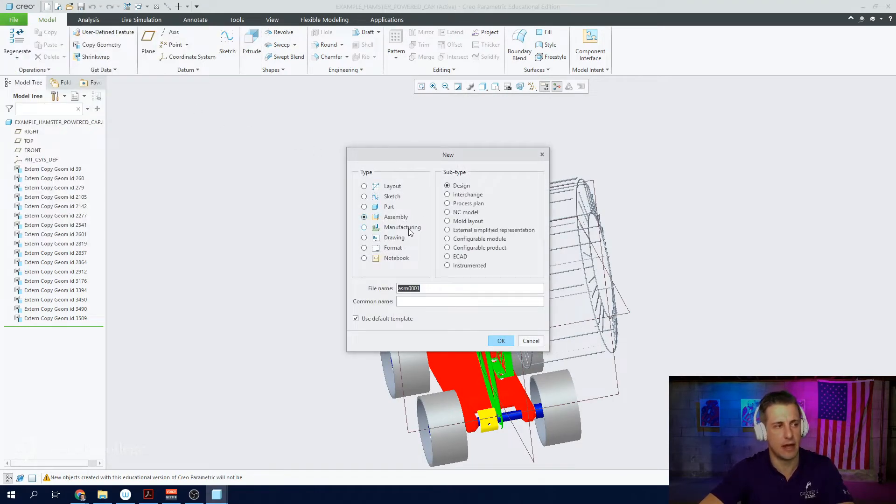
{"action": "type", "text": "hamsterassembly"}
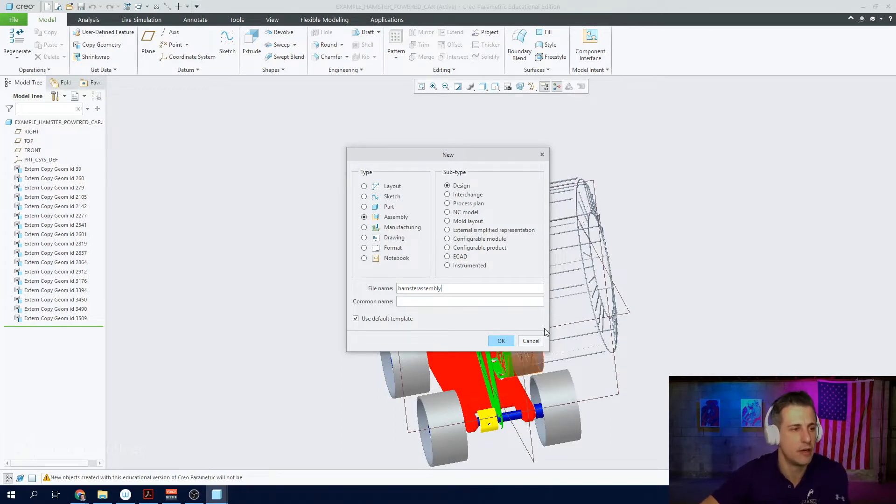
{"action": "left_click", "coordinate": [500, 341]}
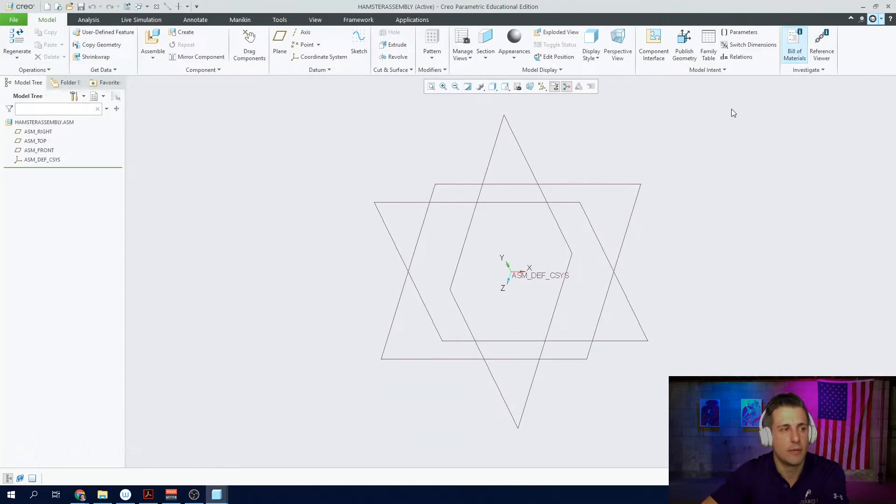
- Check the required component list on the Assignment 6 page in Chrome and return to the hamsterassembly window in Creo
{"action": "left_click", "coordinate": [79, 493]}
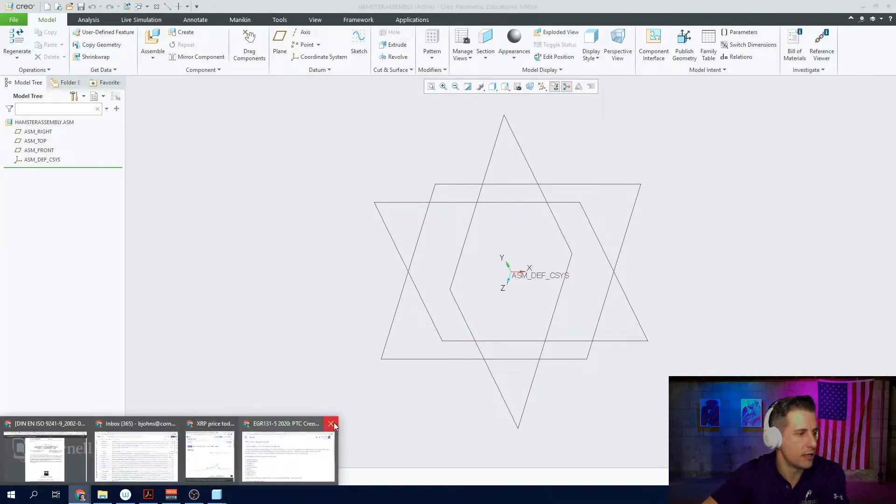
{"action": "left_click", "coordinate": [270, 451]}
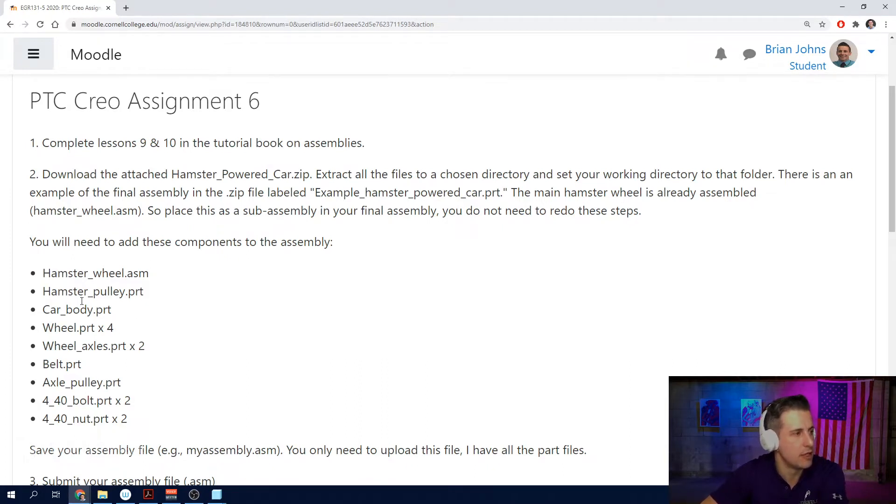
{"action": "mouse_move", "coordinate": [218, 493]}
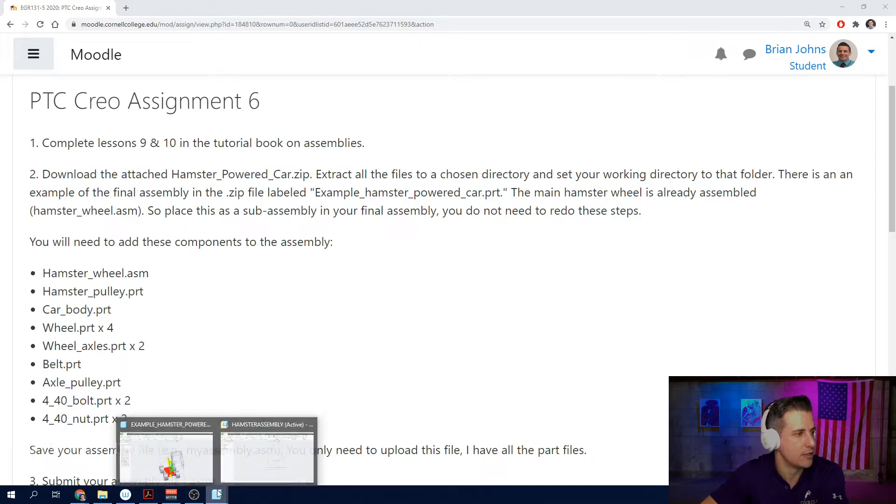
{"action": "left_click", "coordinate": [284, 468]}
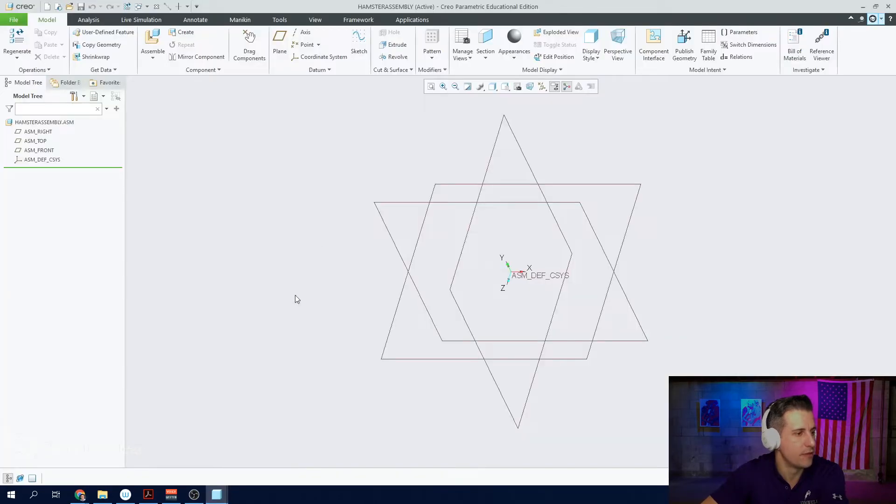
- Assemble hamster_wheel.asm as the first component and fix it with the Default placement constraint
{"action": "left_click", "coordinate": [152, 41]}
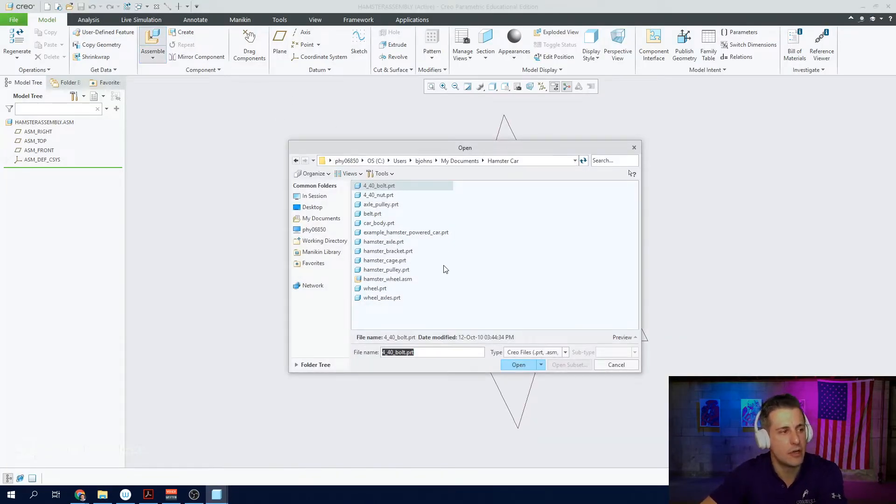
{"action": "left_click", "coordinate": [388, 279]}
{"action": "double_click", "coordinate": [387, 280]}
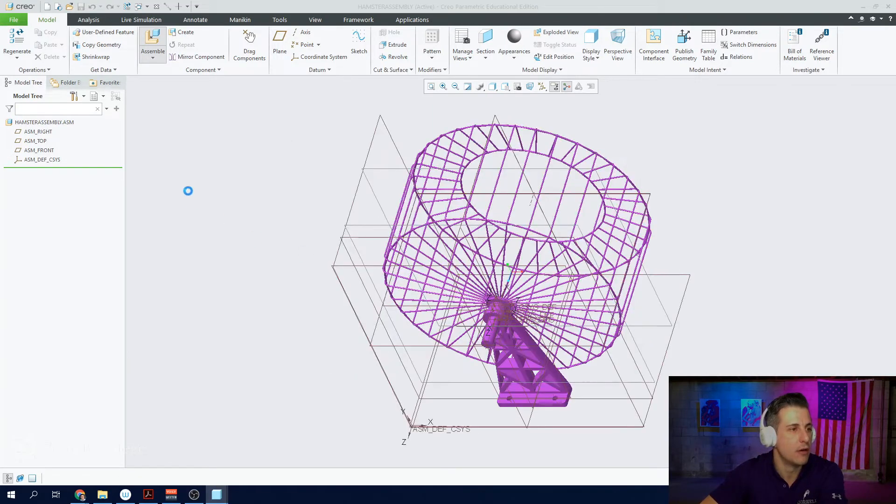
{"action": "left_click", "coordinate": [195, 52]}
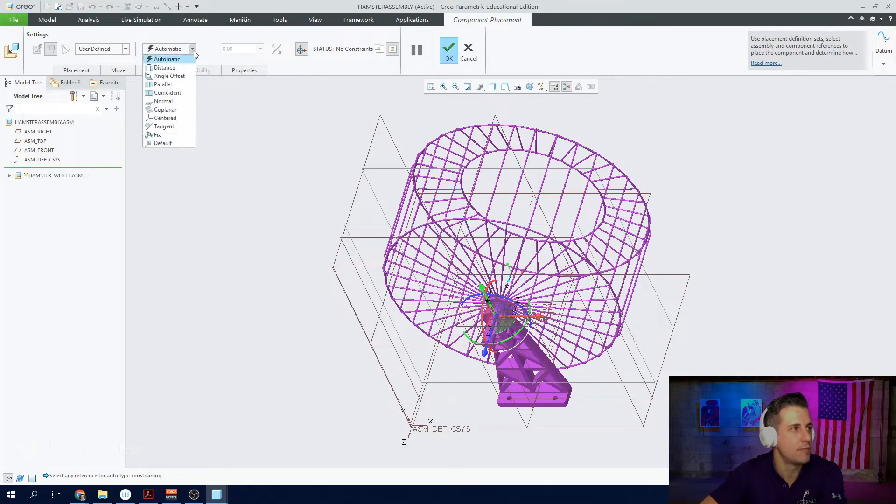
{"action": "left_click", "coordinate": [163, 141]}
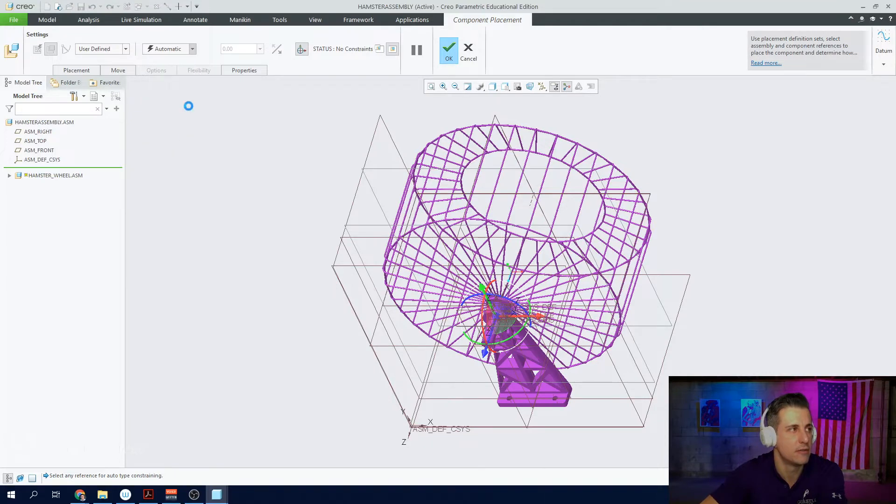
{"action": "scroll", "coordinate": [523, 183], "scroll_direction": "down", "scroll_amount": 3}
{"action": "scroll", "coordinate": [497, 326], "scroll_direction": "up", "scroll_amount": 5}
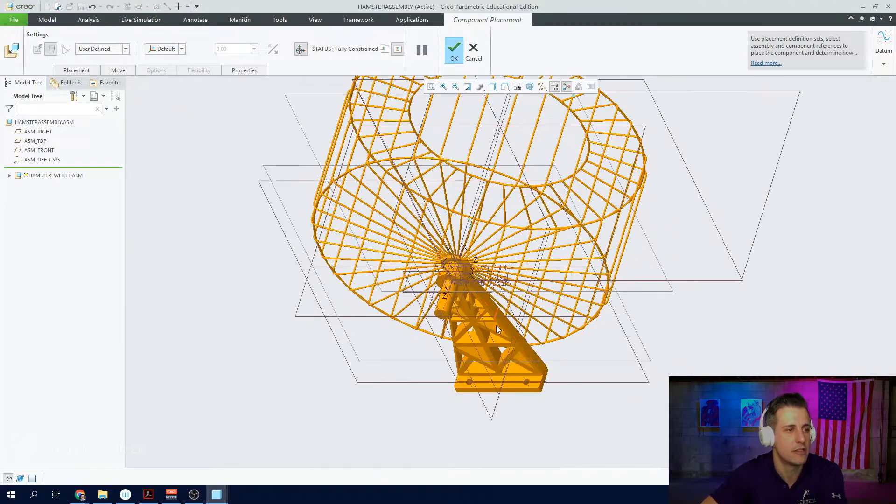
{"action": "left_click", "coordinate": [452, 50]}
- Bring hamster_pulley.prt into the assembly for placement
{"action": "scroll", "coordinate": [745, 285], "scroll_direction": "down", "scroll_amount": 5}
{"action": "middle_click_drag", "start_coordinate": [703, 297], "coordinate": [663, 326]}
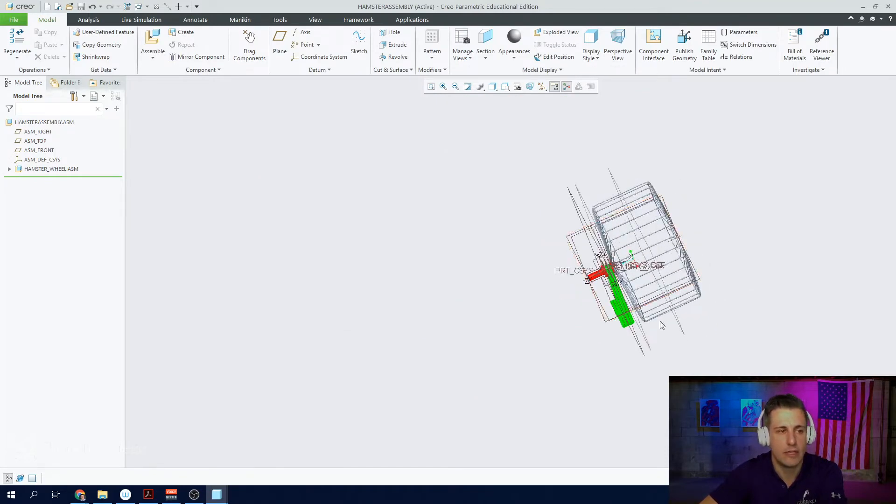
{"action": "left_click", "coordinate": [151, 41]}
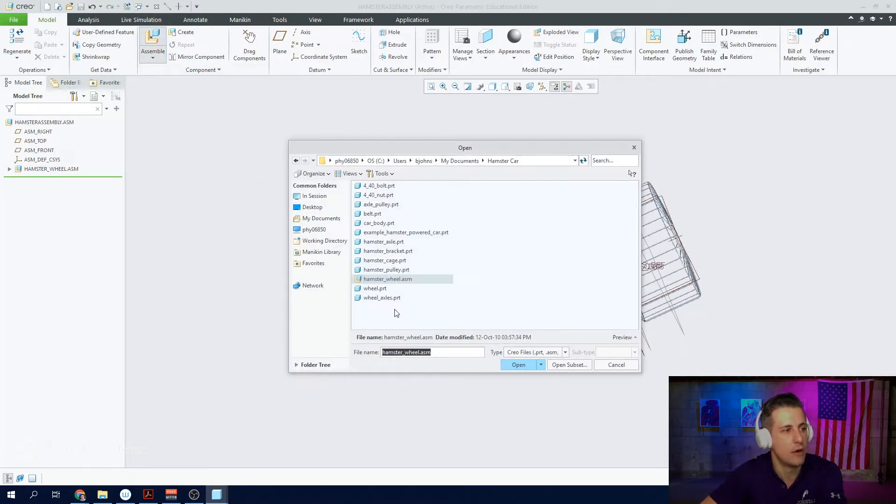
{"action": "left_click", "coordinate": [391, 271]}
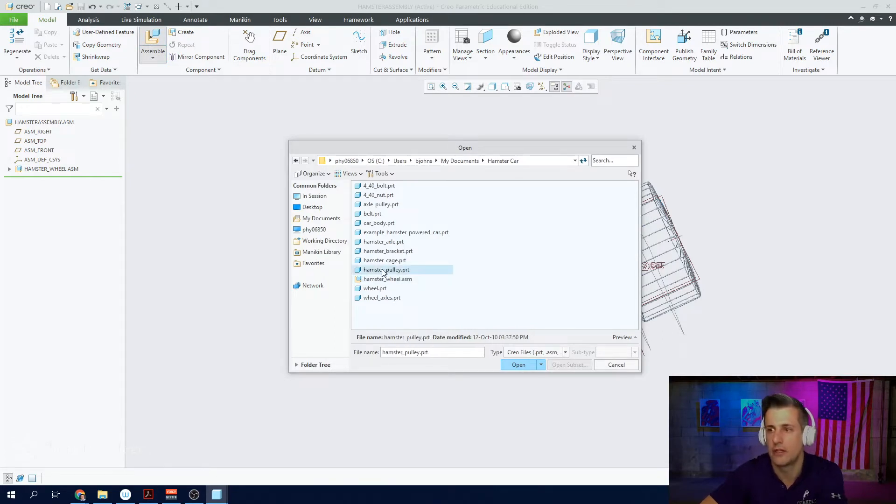
{"action": "double_click", "coordinate": [382, 270]}
- Turn off the display of all datum axes, points, coordinate systems and planes
{"action": "scroll", "coordinate": [673, 308], "scroll_direction": "up", "scroll_amount": 4}
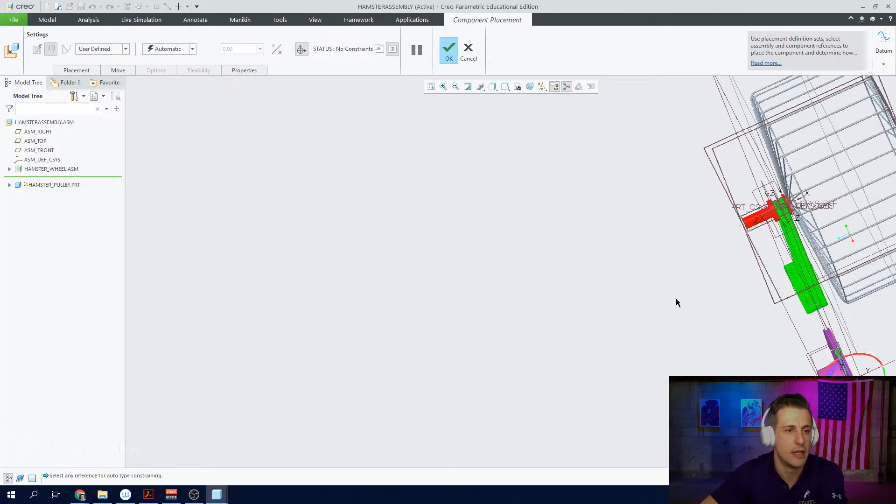
{"action": "middle_click_drag", "start_coordinate": [662, 317], "coordinate": [738, 252]}
{"action": "scroll", "coordinate": [765, 220], "scroll_direction": "down", "scroll_amount": 3}
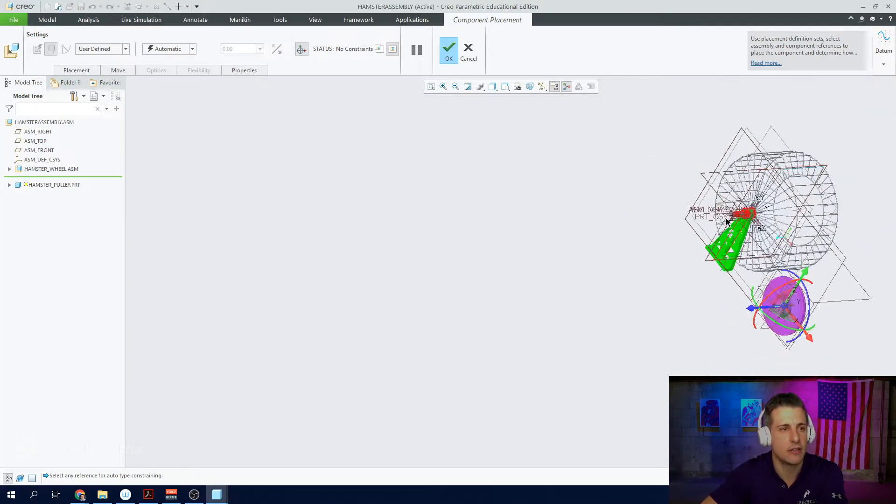
{"action": "scroll", "coordinate": [770, 216], "scroll_direction": "up", "scroll_amount": 3}
{"action": "middle_click_drag", "start_coordinate": [771, 216], "coordinate": [562, 127]}
{"action": "left_click", "coordinate": [542, 86]}
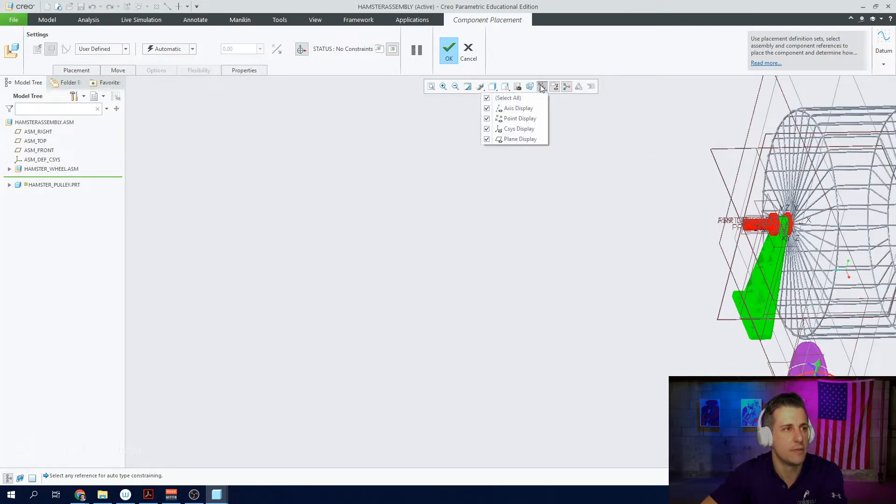
{"action": "left_click", "coordinate": [495, 98]}
{"action": "left_click", "coordinate": [610, 317]}
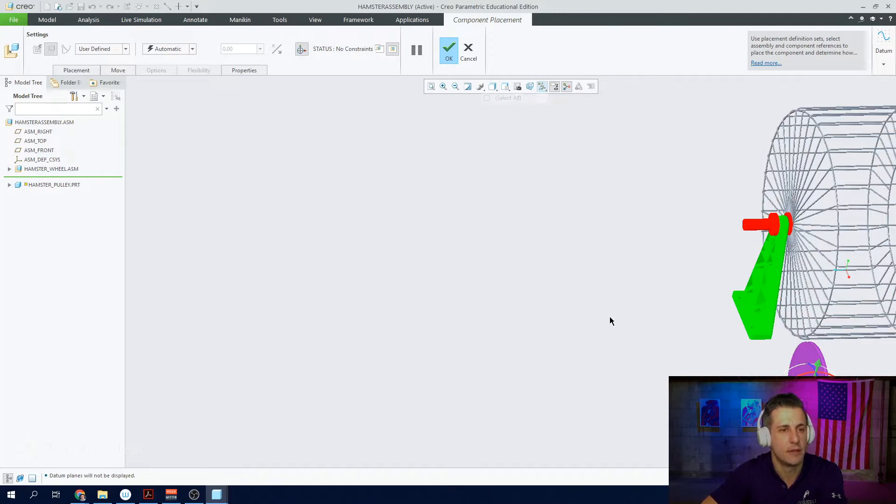
- Constrain the end face of the pulley's hub coincident with the collar face of the red hamster axle
{"action": "scroll", "coordinate": [613, 317], "scroll_direction": "up", "scroll_amount": 2}
{"action": "scroll", "coordinate": [799, 256], "scroll_direction": "down", "scroll_amount": 5}
{"action": "mouse_move", "coordinate": [660, 262]}
{"action": "middle_mouse_down"}
{"action": "mouse_move", "coordinate": [644, 239]}
{"action": "mouse_move", "coordinate": [653, 254]}
{"action": "middle_mouse_up"}
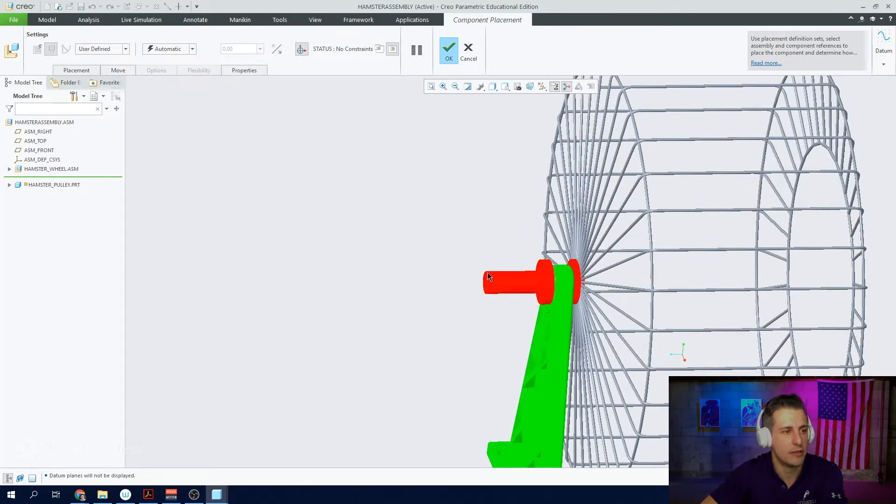
{"action": "scroll", "coordinate": [528, 263], "scroll_direction": "up", "scroll_amount": 5}
{"action": "middle_click_drag", "start_coordinate": [542, 305], "coordinate": [514, 307]}
{"action": "scroll", "coordinate": [546, 351], "scroll_direction": "down", "scroll_amount": 5}
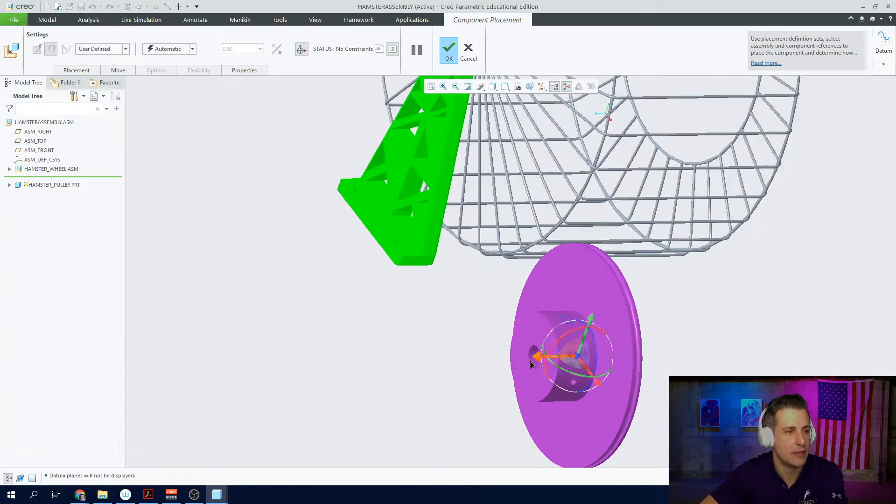
{"action": "scroll", "coordinate": [530, 339], "scroll_direction": "down", "scroll_amount": 3}
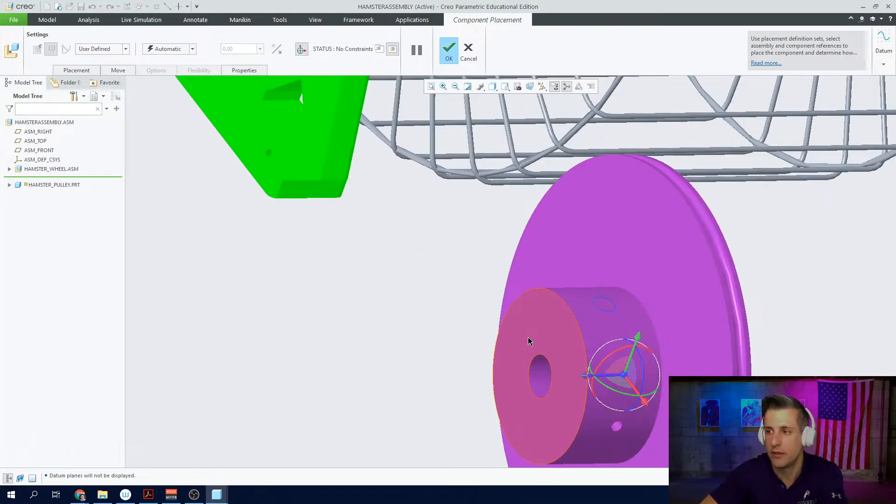
{"action": "left_click", "coordinate": [527, 342]}
{"action": "scroll", "coordinate": [526, 343], "scroll_direction": "up", "scroll_amount": 8}
{"action": "scroll", "coordinate": [509, 273], "scroll_direction": "down", "scroll_amount": 7}
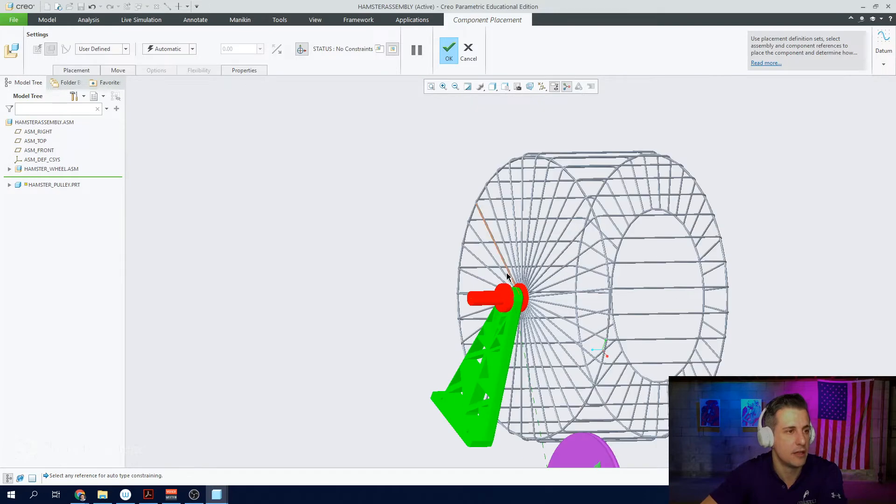
{"action": "middle_click_drag", "start_coordinate": [503, 306], "coordinate": [510, 294]}
{"action": "left_click", "coordinate": [513, 285]}
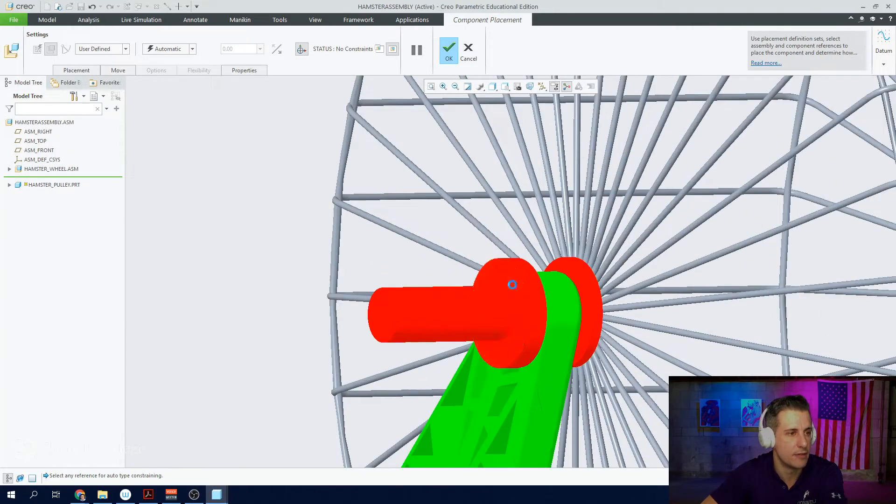
- Turn on datum axis display, leaving points, coordinate systems and planes hidden
{"action": "scroll", "coordinate": [508, 286], "scroll_direction": "up", "scroll_amount": 6}
{"action": "middle_click_drag", "start_coordinate": [508, 321], "coordinate": [543, 322]}
{"action": "scroll", "coordinate": [540, 349], "scroll_direction": "down", "scroll_amount": 2}
{"action": "scroll", "coordinate": [541, 349], "scroll_direction": "down", "scroll_amount": 5}
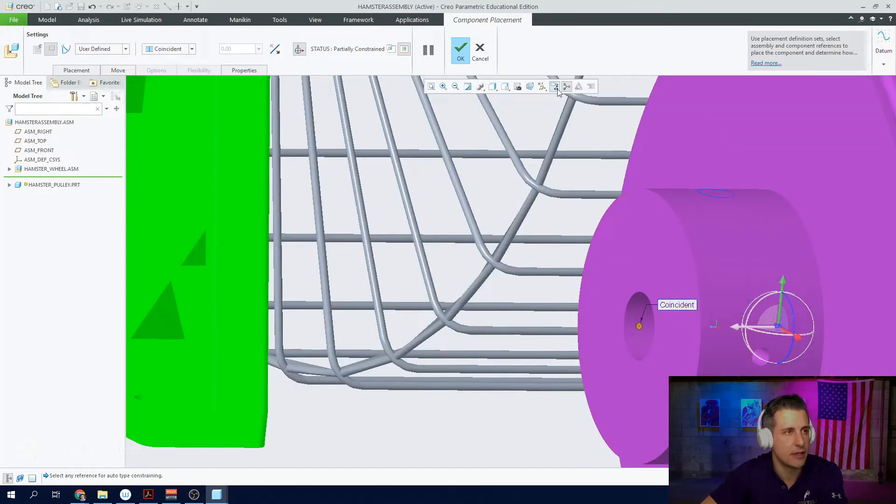
{"action": "left_click", "coordinate": [542, 86]}
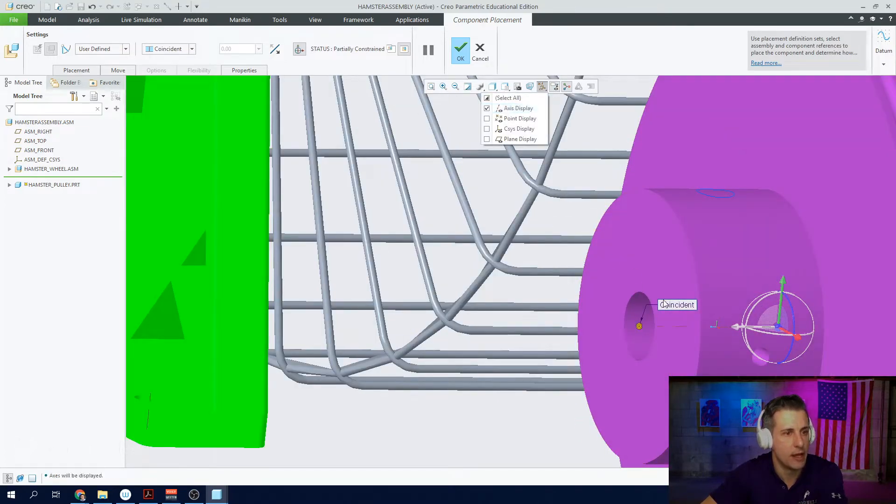
- Constrain the hamster pulley's center axis coincident with the axis of the red hamster axle
{"action": "left_click", "coordinate": [662, 326]}
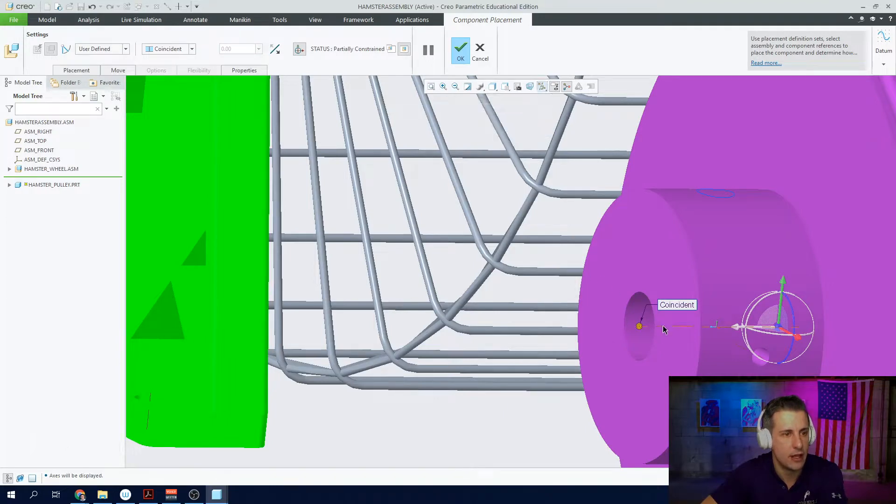
{"action": "scroll", "coordinate": [556, 334], "scroll_direction": "up", "scroll_amount": 8}
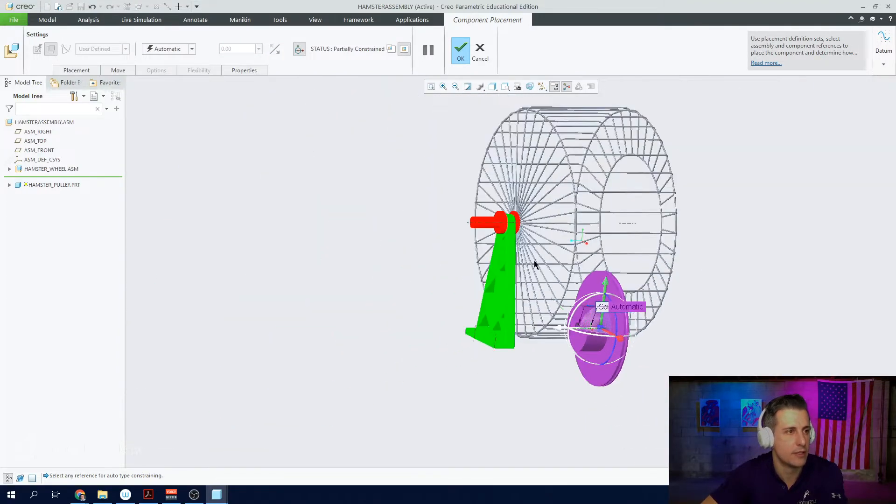
{"action": "scroll", "coordinate": [466, 269], "scroll_direction": "down", "scroll_amount": 8}
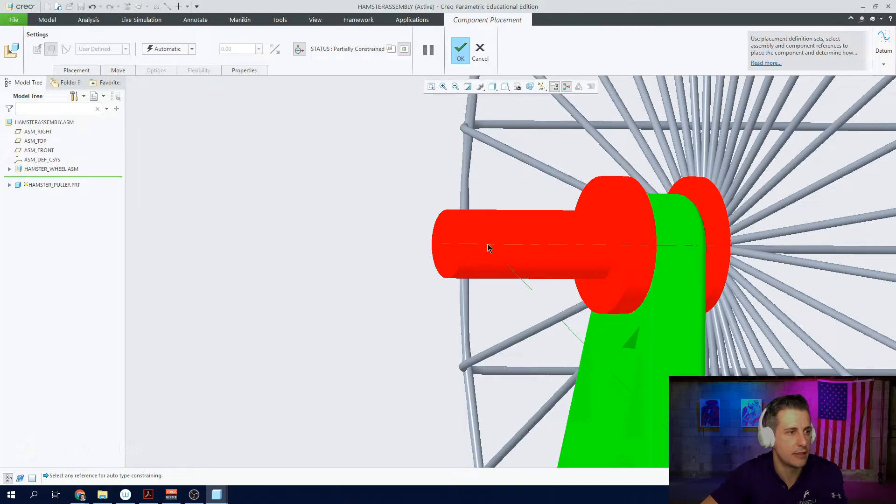
{"action": "left_click", "coordinate": [487, 244]}
{"action": "scroll", "coordinate": [412, 238], "scroll_direction": "up", "scroll_amount": 2}
{"action": "scroll", "coordinate": [412, 238], "scroll_direction": "up", "scroll_amount": 4}
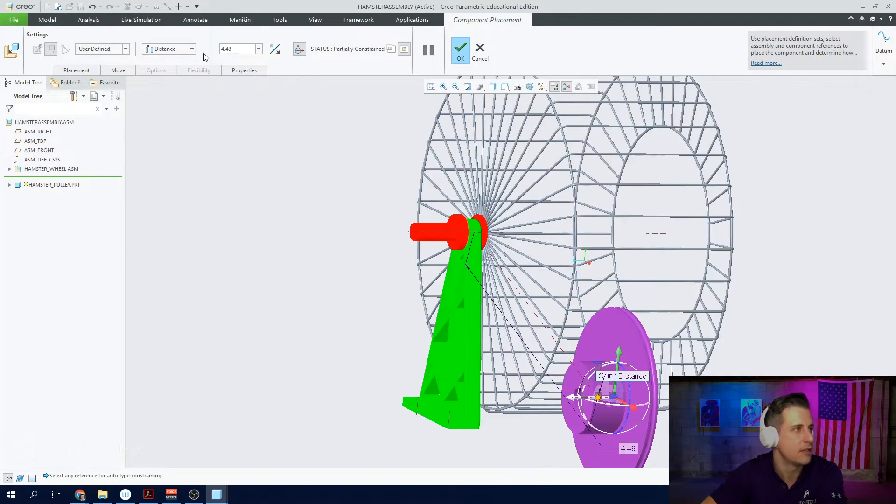
{"action": "left_click", "coordinate": [192, 49]}
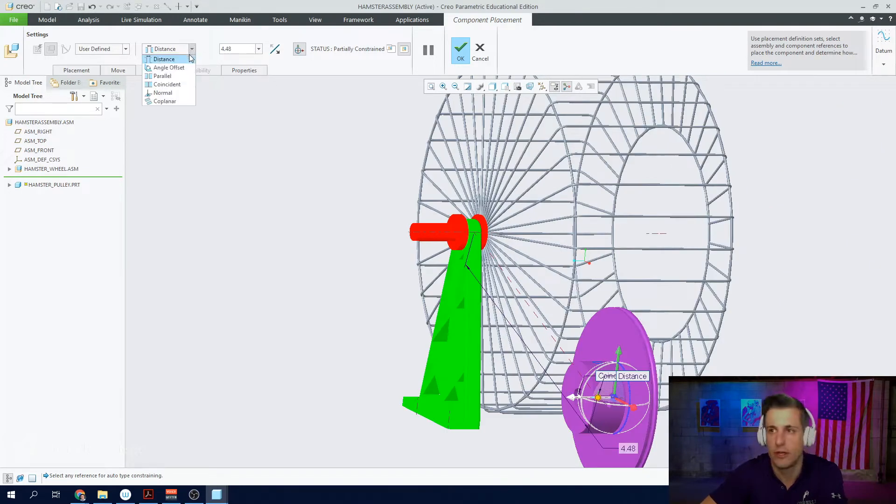
{"action": "left_click", "coordinate": [167, 85]}
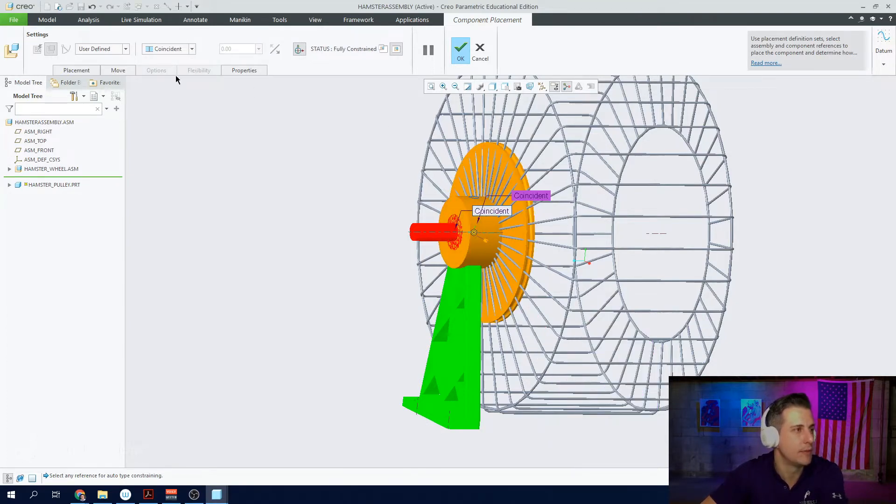
- Flip the coincident face constraint between the pulley's hub and the axle collar, and accept the pulley's placement
{"action": "left_click", "coordinate": [85, 70]}
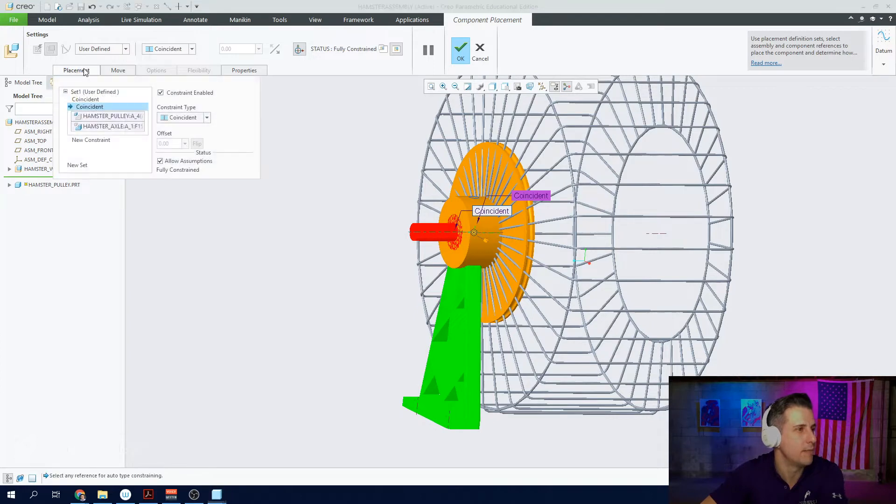
{"action": "left_click", "coordinate": [86, 100]}
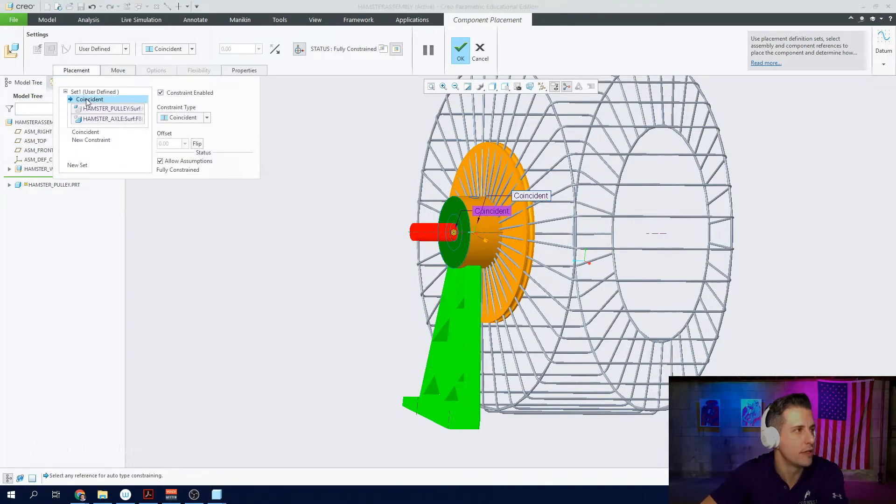
{"action": "left_click", "coordinate": [197, 144]}
{"action": "middle_click_drag", "start_coordinate": [374, 211], "coordinate": [468, 200]}
{"action": "scroll", "coordinate": [434, 208], "scroll_direction": "up", "scroll_amount": 2}
{"action": "scroll", "coordinate": [442, 208], "scroll_direction": "down", "scroll_amount": 5}
{"action": "left_click", "coordinate": [463, 50]}
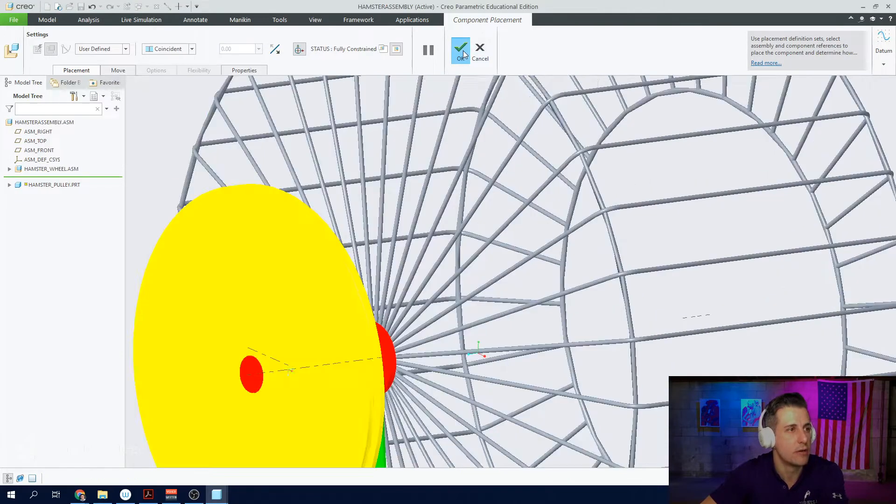
{"action": "scroll", "coordinate": [499, 204], "scroll_direction": "down", "scroll_amount": 3}
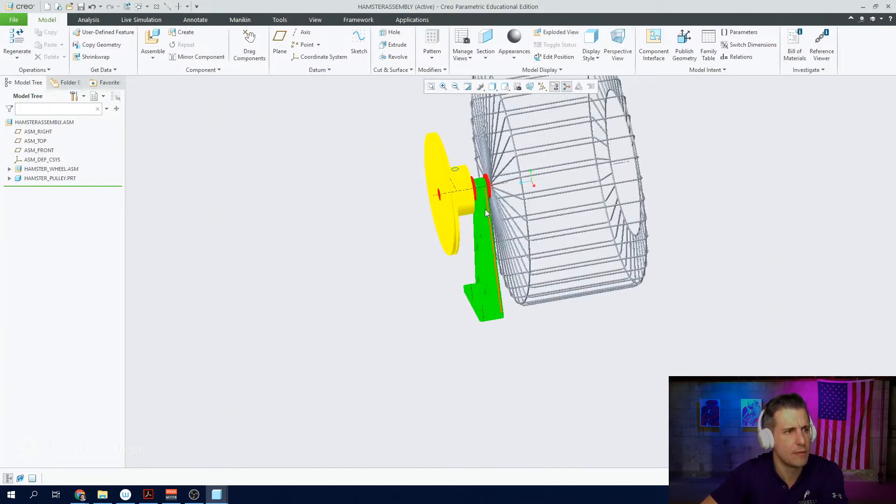
- Bring car_body.prt into the assembly for placement
{"action": "left_click", "coordinate": [152, 39]}
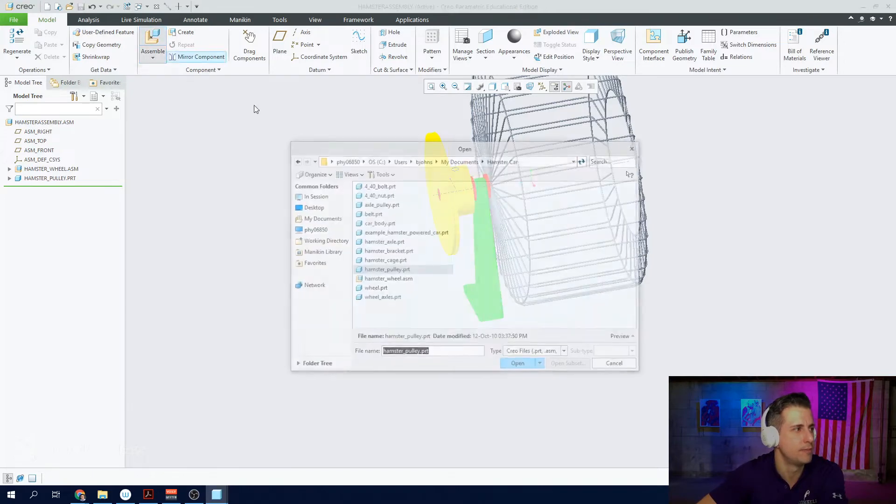
{"action": "double_click", "coordinate": [394, 225]}
{"action": "scroll", "coordinate": [568, 284], "scroll_direction": "down", "scroll_amount": 3}
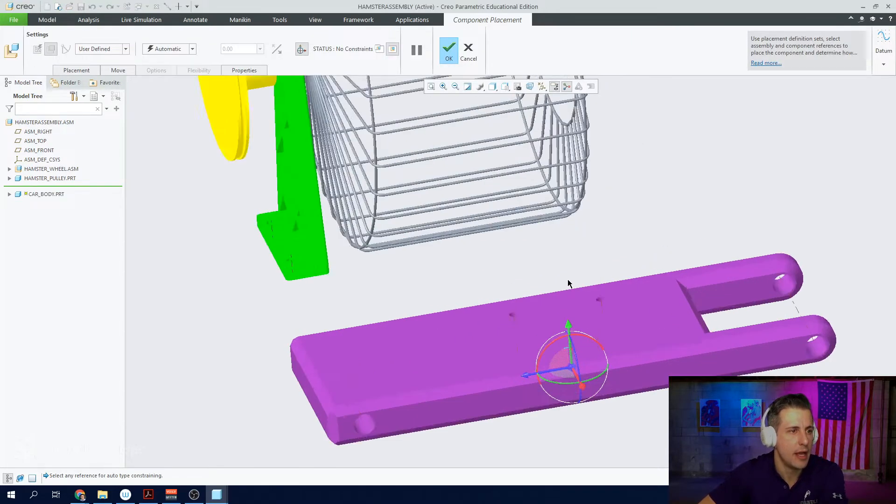
{"action": "scroll", "coordinate": [569, 281], "scroll_direction": "up", "scroll_amount": 2}
{"action": "mouse_move", "coordinate": [567, 306]}
{"action": "middle_mouse_down"}
{"action": "mouse_move", "coordinate": [548, 327]}
{"action": "mouse_move", "coordinate": [552, 313]}
{"action": "middle_mouse_up"}
{"action": "scroll", "coordinate": [552, 312], "scroll_direction": "down", "scroll_amount": 1}
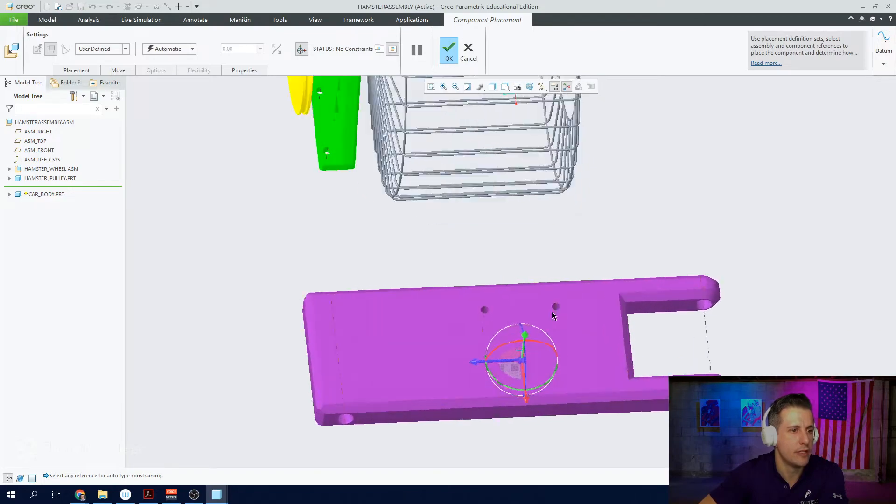
- Constrain the axis of the car body's small hole nearer the forked end coincident with the matching hole axis in the green bracket's base
{"action": "scroll", "coordinate": [553, 315], "scroll_direction": "down", "scroll_amount": 4}
{"action": "scroll", "coordinate": [476, 327], "scroll_direction": "up", "scroll_amount": 5}
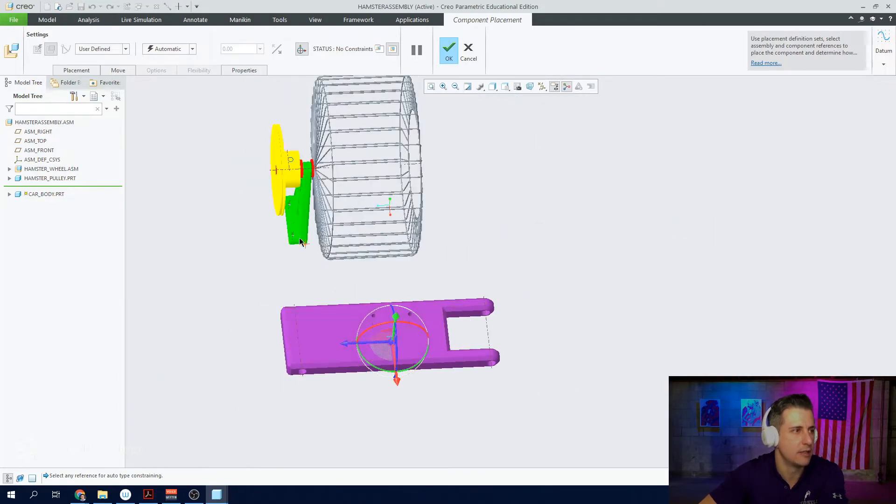
{"action": "scroll", "coordinate": [308, 219], "scroll_direction": "down", "scroll_amount": 6}
{"action": "scroll", "coordinate": [308, 218], "scroll_direction": "up", "scroll_amount": 4}
{"action": "scroll", "coordinate": [442, 317], "scroll_direction": "down", "scroll_amount": 2}
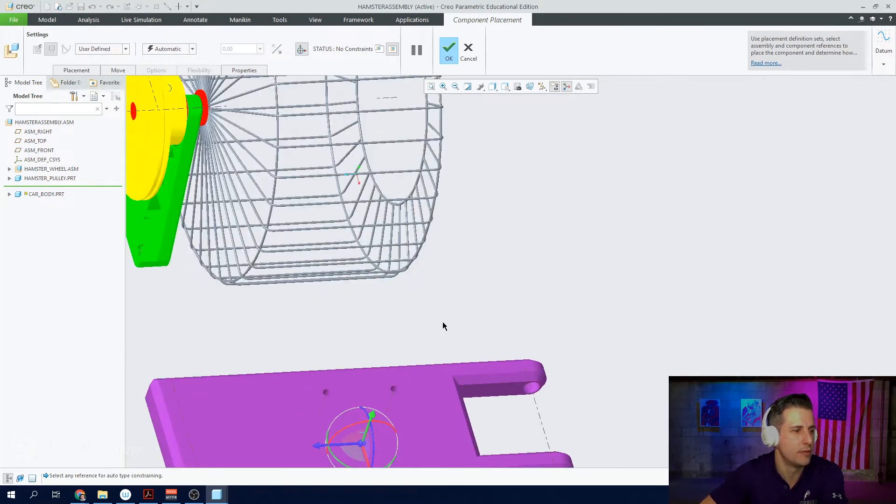
{"action": "scroll", "coordinate": [399, 399], "scroll_direction": "down", "scroll_amount": 2}
{"action": "scroll", "coordinate": [409, 333], "scroll_direction": "down", "scroll_amount": 3}
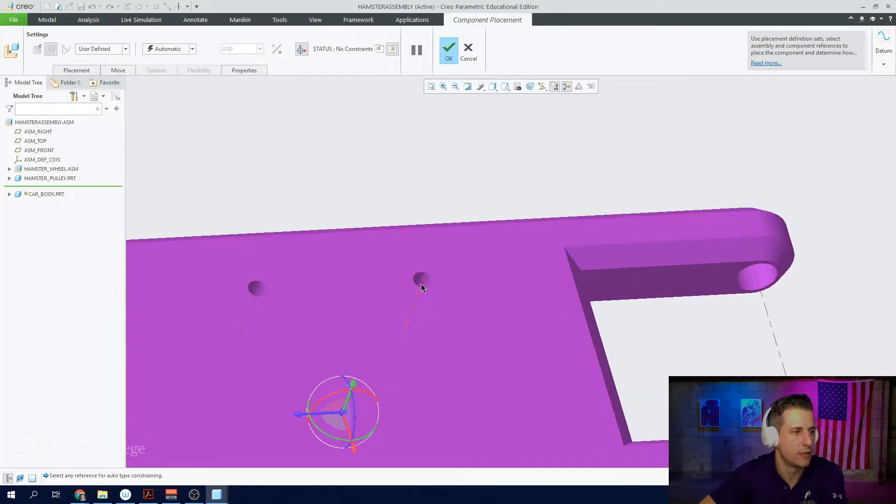
{"action": "scroll", "coordinate": [421, 289], "scroll_direction": "up", "scroll_amount": 4}
{"action": "scroll", "coordinate": [355, 247], "scroll_direction": "down", "scroll_amount": 5}
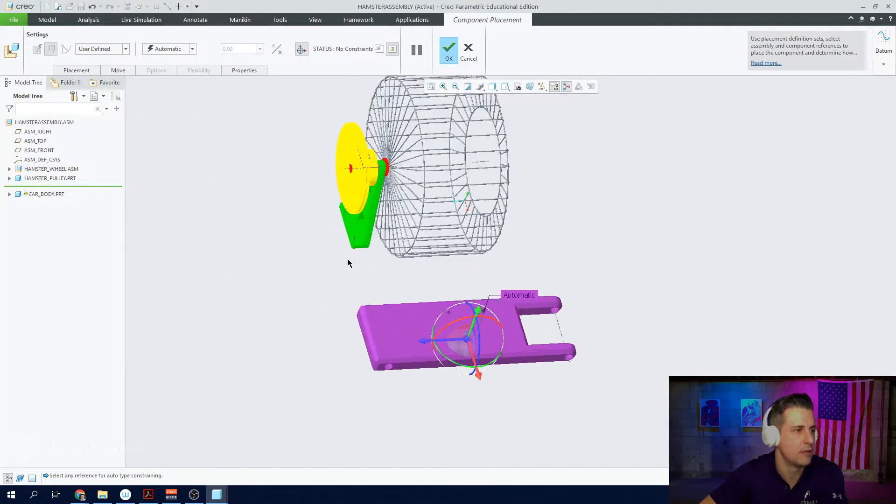
{"action": "scroll", "coordinate": [359, 231], "scroll_direction": "down", "scroll_amount": 3}
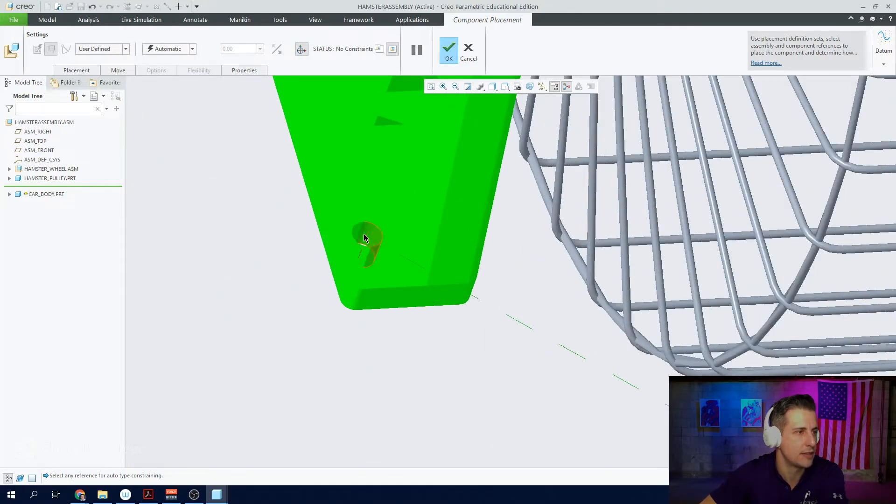
{"action": "left_click", "coordinate": [367, 239]}
{"action": "scroll", "coordinate": [374, 245], "scroll_direction": "up", "scroll_amount": 3}
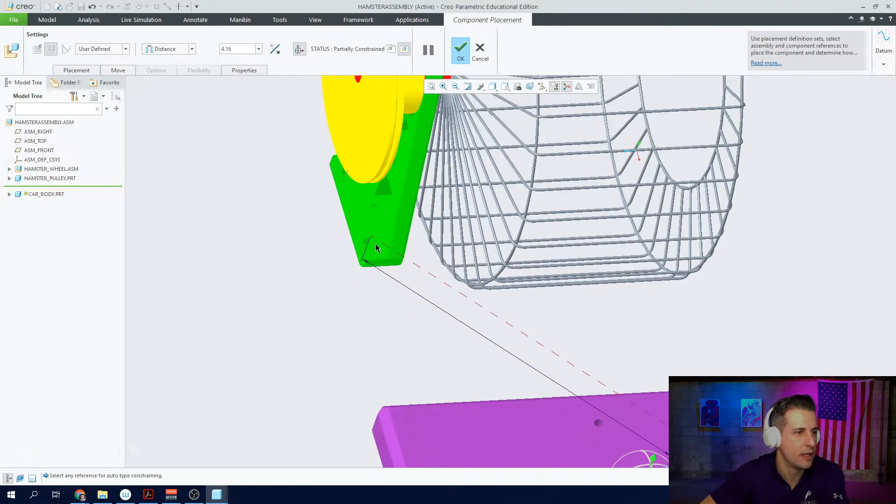
{"action": "left_click", "coordinate": [191, 49]}
{"action": "left_click", "coordinate": [163, 82]}
{"action": "scroll", "coordinate": [360, 229], "scroll_direction": "up", "scroll_amount": 3}
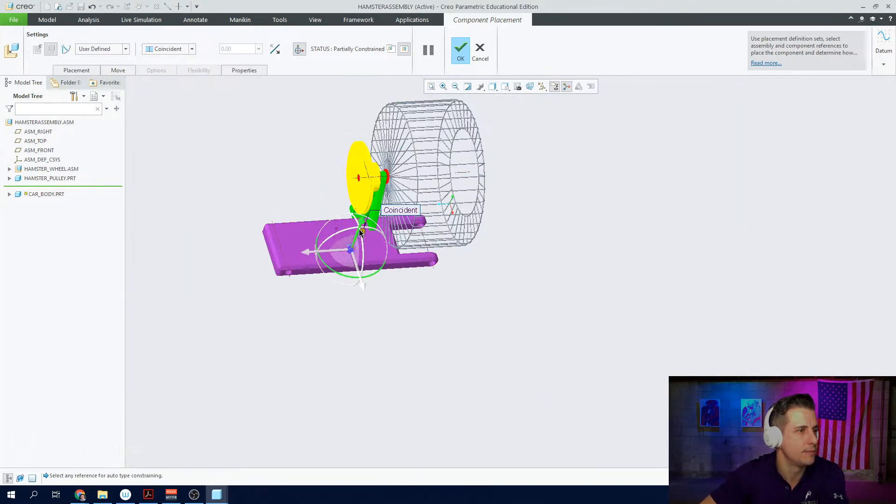
- Constrain the axis of the car body's other small hole coincident with the axis of the bracket's second mounting hole
{"action": "scroll", "coordinate": [360, 230], "scroll_direction": "down", "scroll_amount": 5}
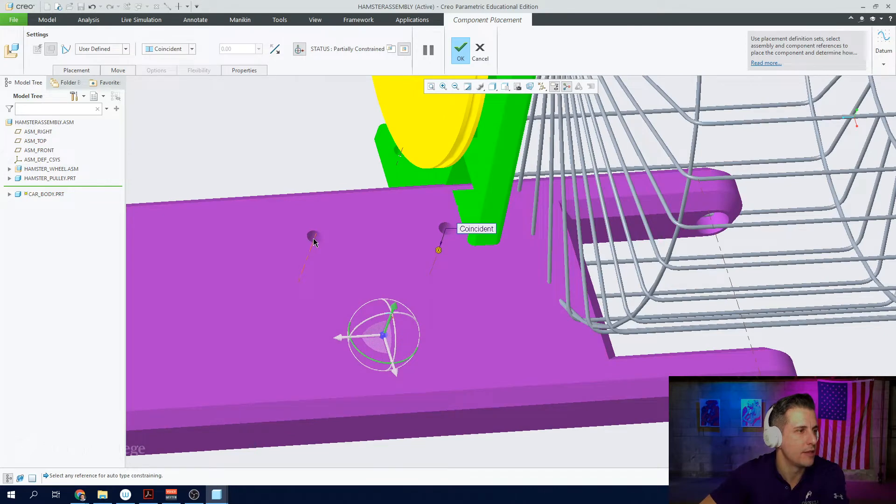
{"action": "left_click", "coordinate": [315, 240]}
{"action": "scroll", "coordinate": [398, 153], "scroll_direction": "down", "scroll_amount": 5}
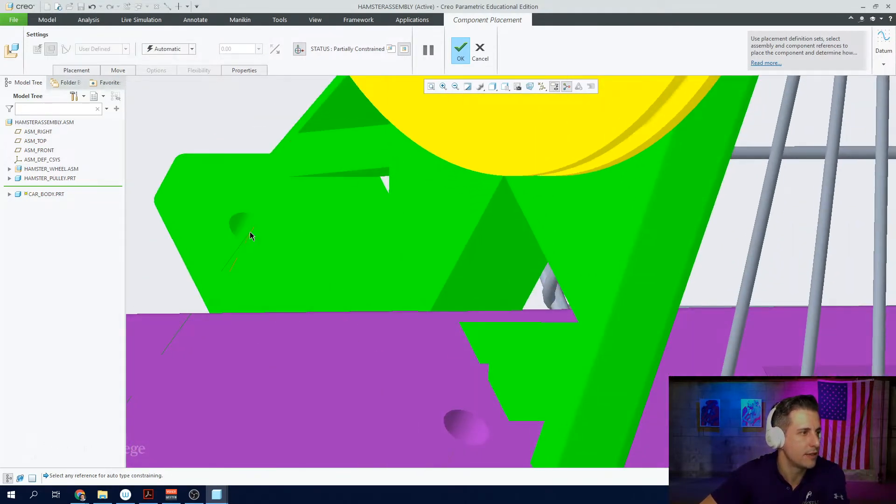
{"action": "left_click", "coordinate": [250, 232]}
{"action": "left_click", "coordinate": [192, 49]}
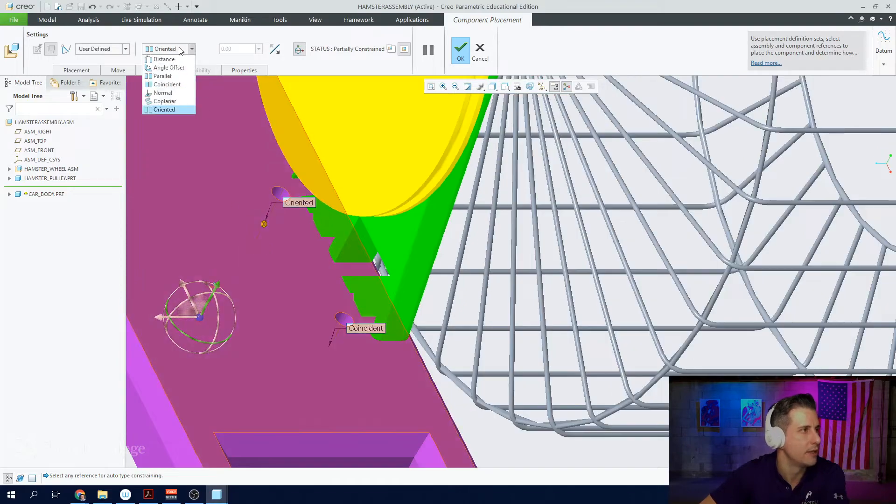
{"action": "left_click", "coordinate": [182, 87]}
{"action": "scroll", "coordinate": [442, 263], "scroll_direction": "up", "scroll_amount": 10}
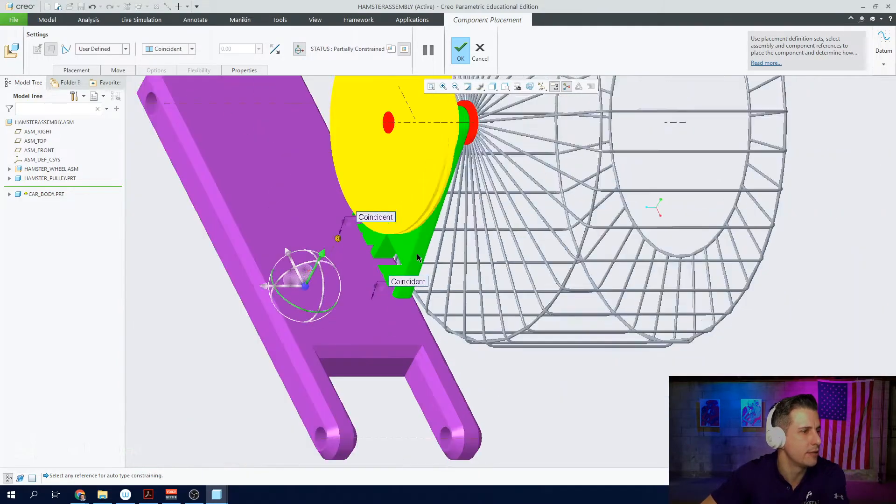
- Move the car body down along its free direction until it clears the underside of the green bracket
{"action": "scroll", "coordinate": [442, 263], "scroll_direction": "down", "scroll_amount": 5}
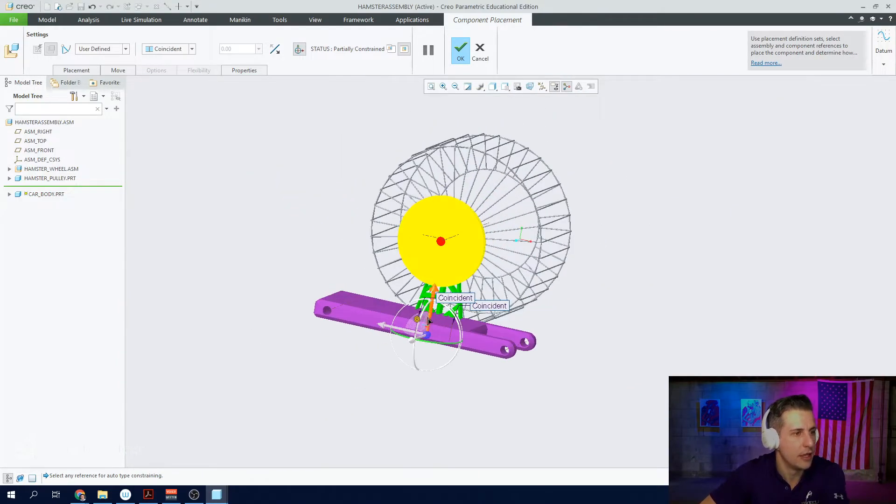
{"action": "left_click_drag", "start_coordinate": [440, 318], "coordinate": [461, 383]}
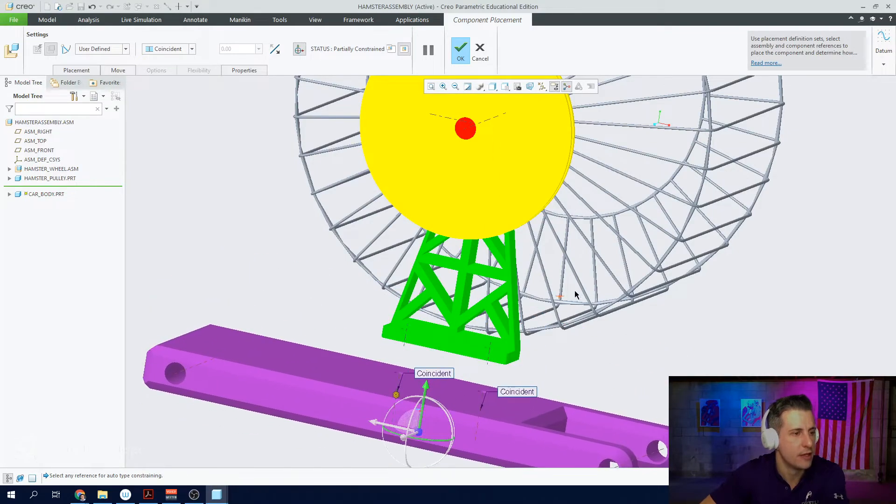
{"action": "middle_click_drag", "start_coordinate": [575, 291], "coordinate": [451, 407]}
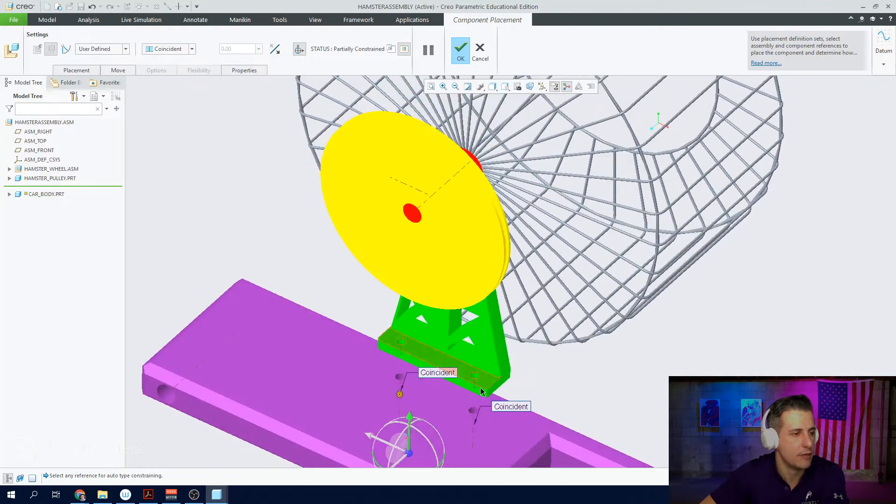
- Constrain the car body's top face coincident with the underside of the green bracket, and accept the placement
{"action": "left_click", "coordinate": [445, 409]}
{"action": "middle_click_drag", "start_coordinate": [378, 396], "coordinate": [432, 362]}
{"action": "scroll", "coordinate": [574, 295], "scroll_direction": "down", "scroll_amount": 2}
{"action": "scroll", "coordinate": [575, 297], "scroll_direction": "down", "scroll_amount": 3}
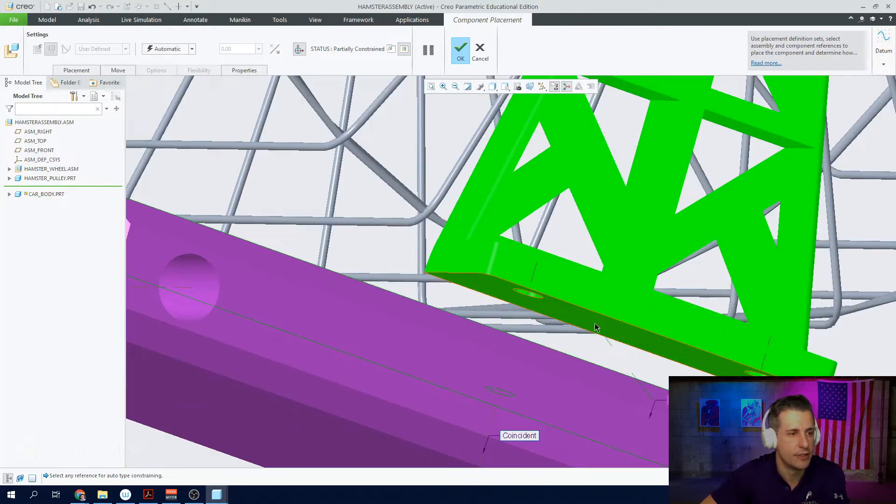
{"action": "left_click", "coordinate": [596, 323]}
{"action": "scroll", "coordinate": [359, 249], "scroll_direction": "up", "scroll_amount": 3}
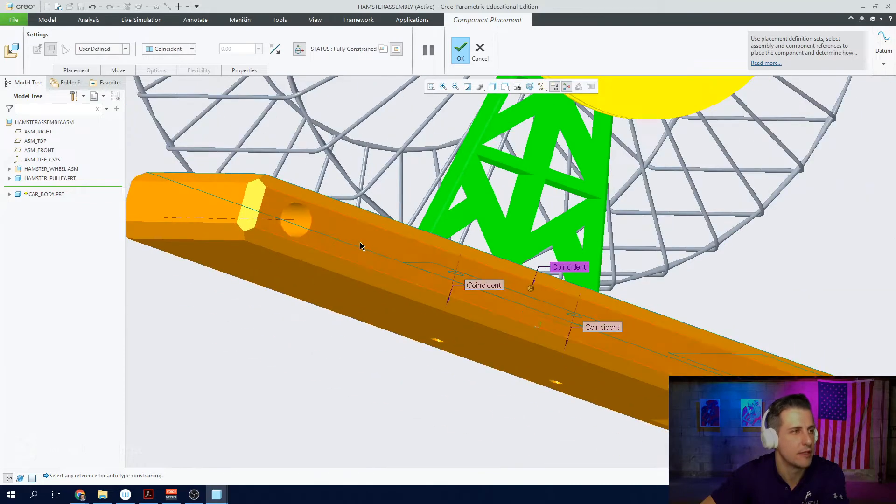
{"action": "left_click", "coordinate": [462, 53]}
{"action": "scroll", "coordinate": [540, 189], "scroll_direction": "up", "scroll_amount": 3}
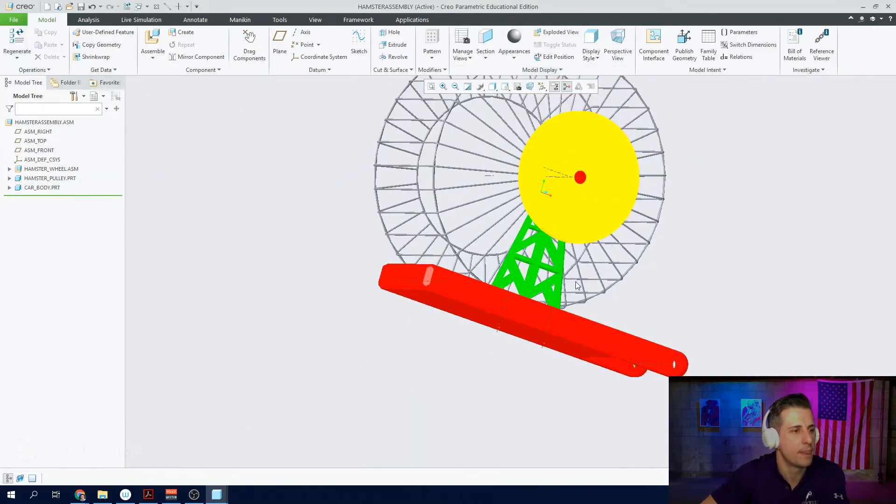
- Bring 4_40_bolt.prt into the assembly for placement
{"action": "middle_click_drag", "start_coordinate": [539, 188], "coordinate": [560, 315]}
{"action": "scroll", "coordinate": [560, 315], "scroll_direction": "down", "scroll_amount": 3}
{"action": "scroll", "coordinate": [560, 315], "scroll_direction": "down", "scroll_amount": 2}
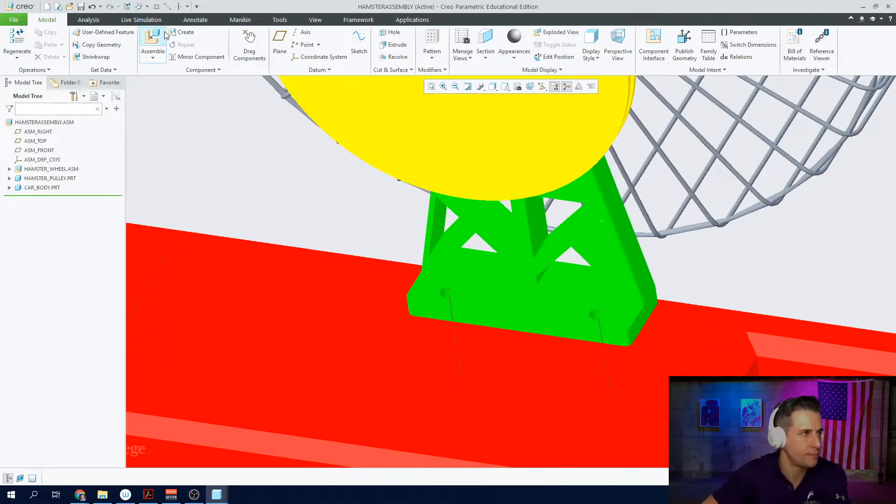
{"action": "left_click", "coordinate": [154, 40]}
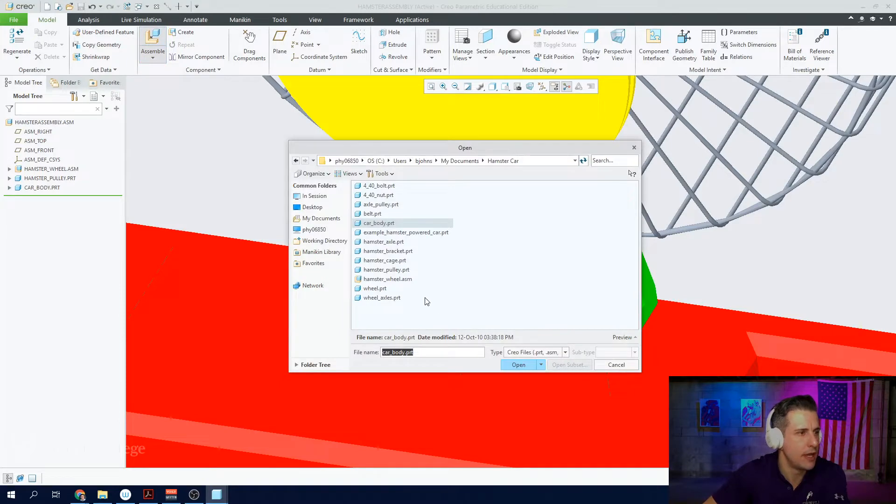
{"action": "left_click", "coordinate": [386, 187]}
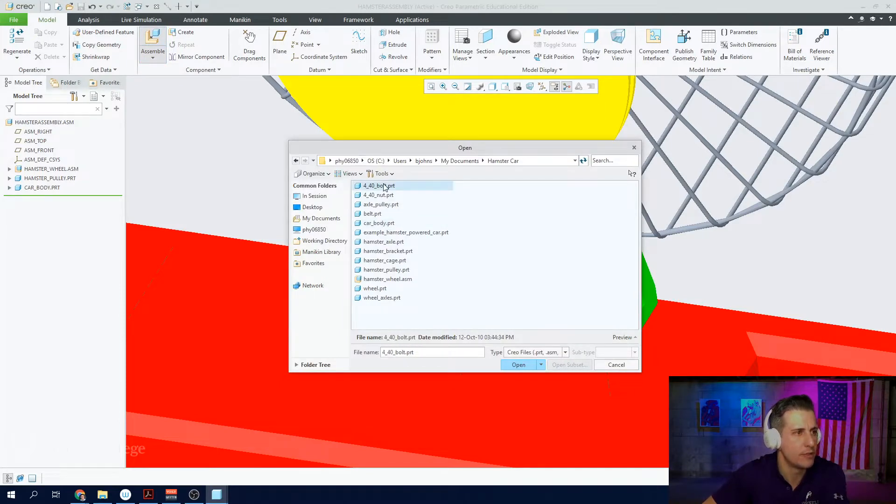
{"action": "double_click", "coordinate": [385, 187]}
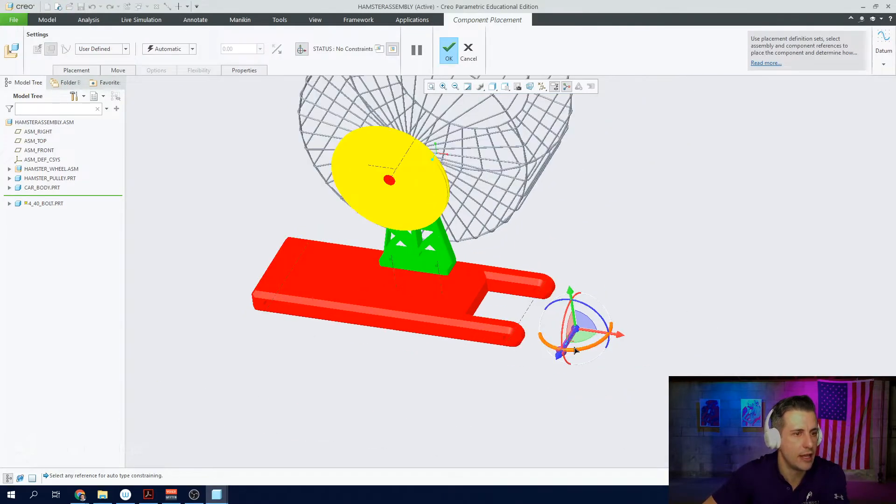
{"action": "scroll", "coordinate": [575, 350], "scroll_direction": "down", "scroll_amount": 4}
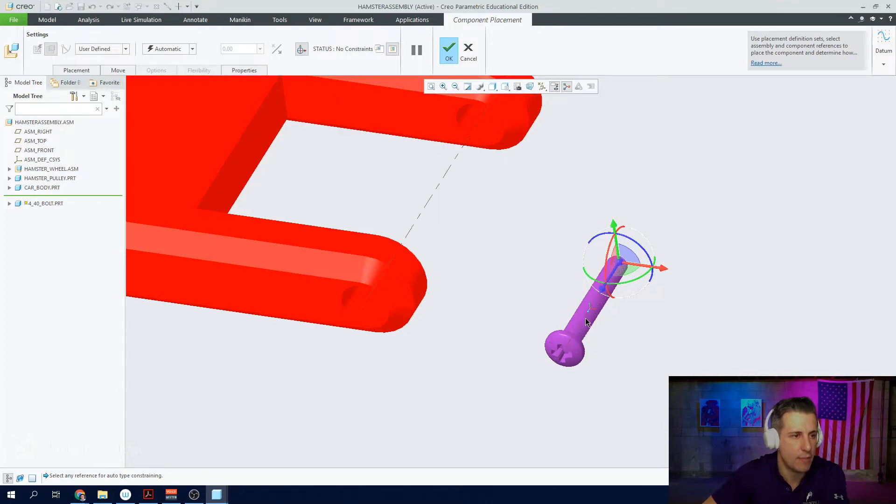
- Constrain the bolt's axis coincident with the axis of the bracket mounting hole nearest the car body's forked end
{"action": "middle_click_drag", "start_coordinate": [573, 347], "coordinate": [555, 362]}
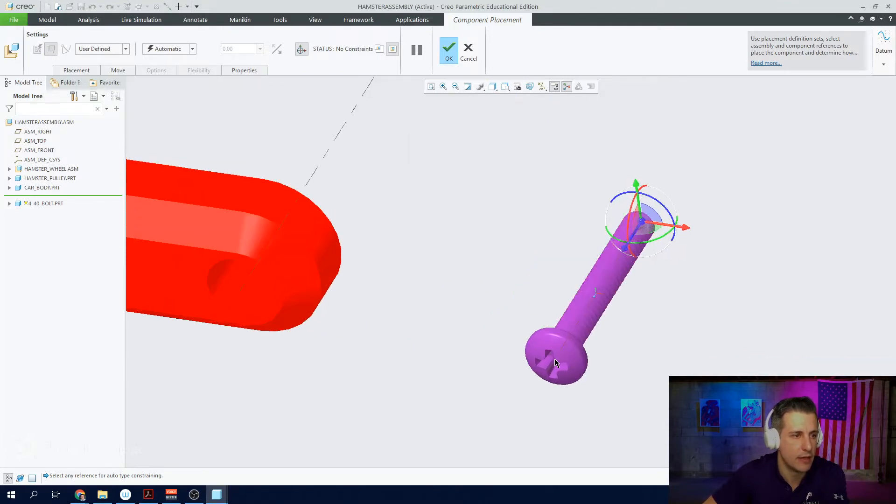
{"action": "left_click", "coordinate": [556, 357]}
{"action": "scroll", "coordinate": [535, 356], "scroll_direction": "up", "scroll_amount": 8}
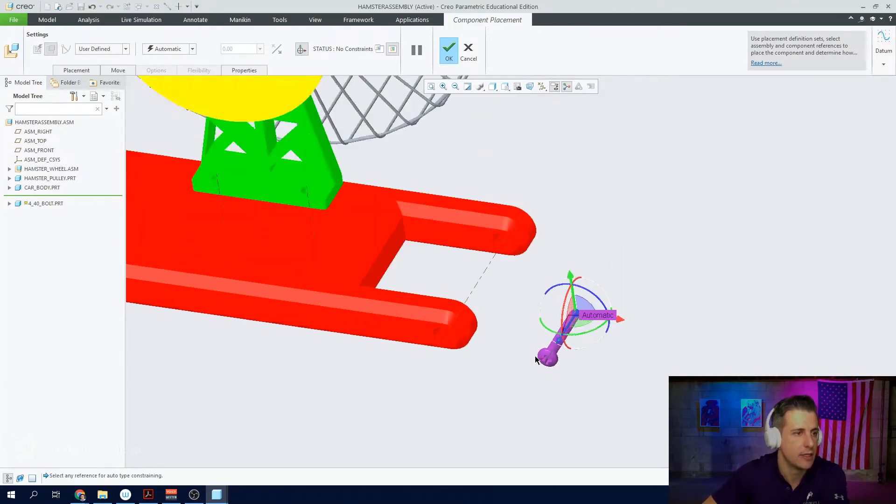
{"action": "scroll", "coordinate": [379, 262], "scroll_direction": "down", "scroll_amount": 2}
{"action": "scroll", "coordinate": [378, 233], "scroll_direction": "down", "scroll_amount": 5}
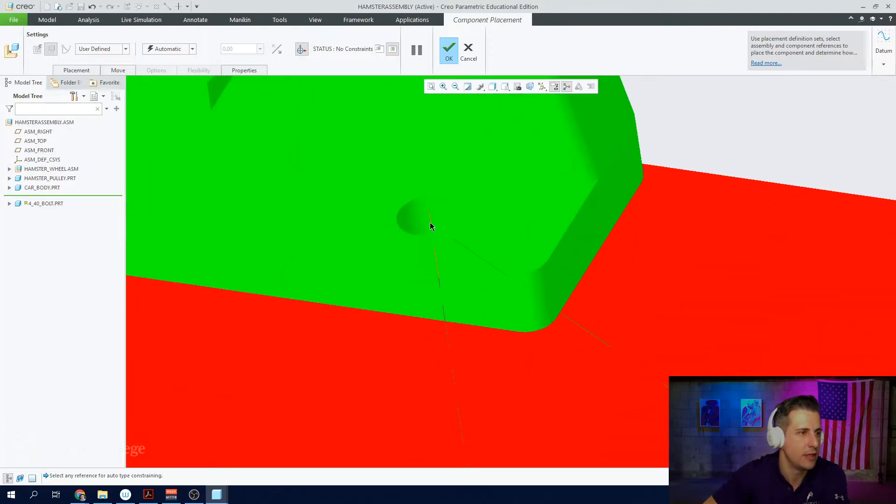
{"action": "left_click", "coordinate": [430, 227]}
{"action": "scroll", "coordinate": [445, 265], "scroll_direction": "up", "scroll_amount": 6}
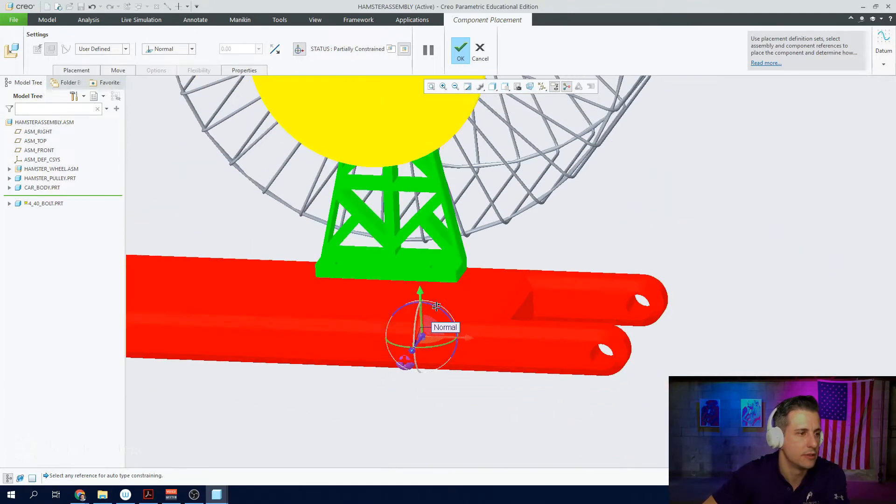
{"action": "middle_click_drag", "start_coordinate": [436, 306], "coordinate": [382, 278]}
{"action": "left_click", "coordinate": [190, 50]}
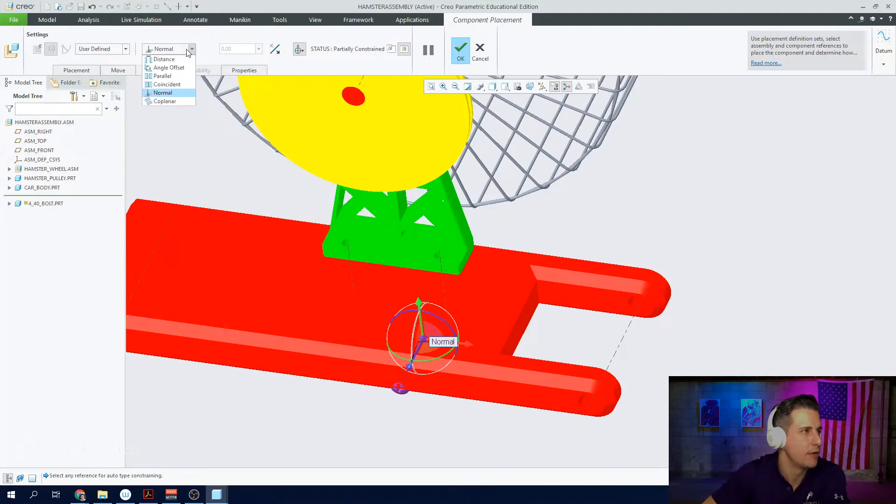
{"action": "left_click", "coordinate": [167, 85]}
- Move the bolt up along the hole axis until it clears the bracket's base
{"action": "middle_click_drag", "start_coordinate": [483, 272], "coordinate": [477, 337]}
{"action": "scroll", "coordinate": [439, 271], "scroll_direction": "down", "scroll_amount": 10}
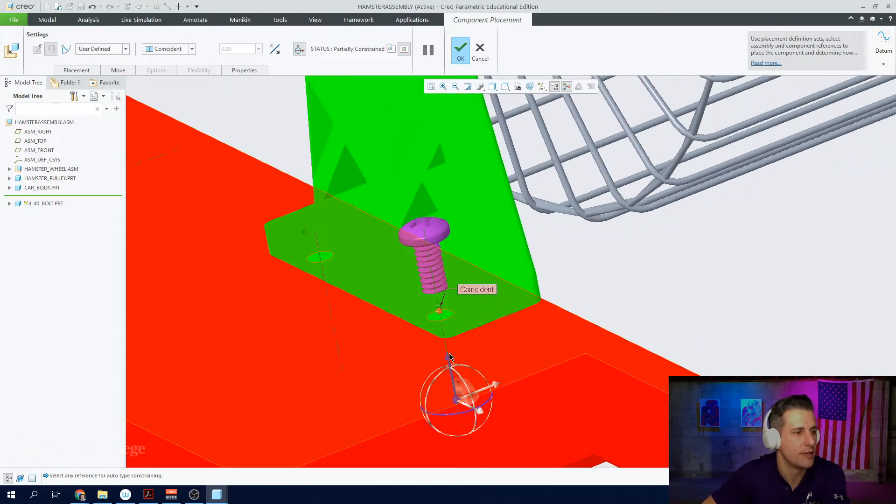
{"action": "left_click_drag", "start_coordinate": [447, 358], "coordinate": [428, 270]}
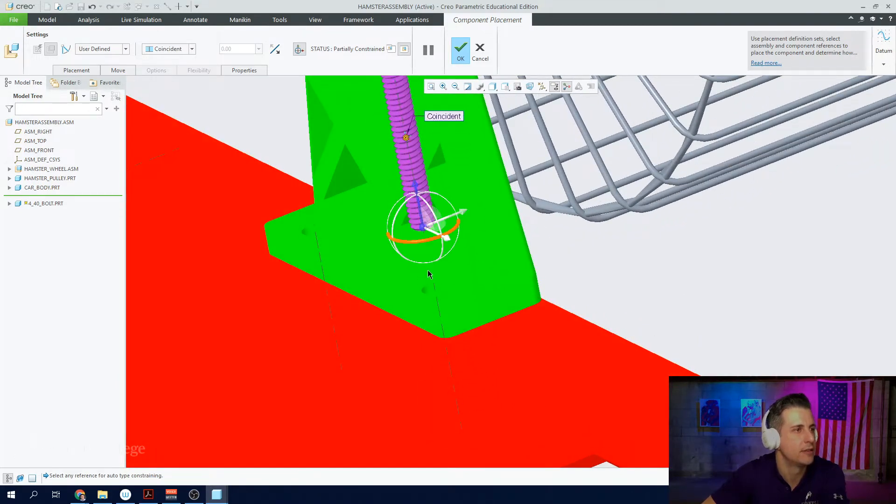
- Constrain the underside of the bolt head coincident with the top face of the bracket's base, and accept the placement
{"action": "scroll", "coordinate": [427, 269], "scroll_direction": "up", "scroll_amount": 5}
{"action": "middle_click_drag", "start_coordinate": [430, 229], "coordinate": [433, 221]}
{"action": "scroll", "coordinate": [435, 168], "scroll_direction": "down", "scroll_amount": 10}
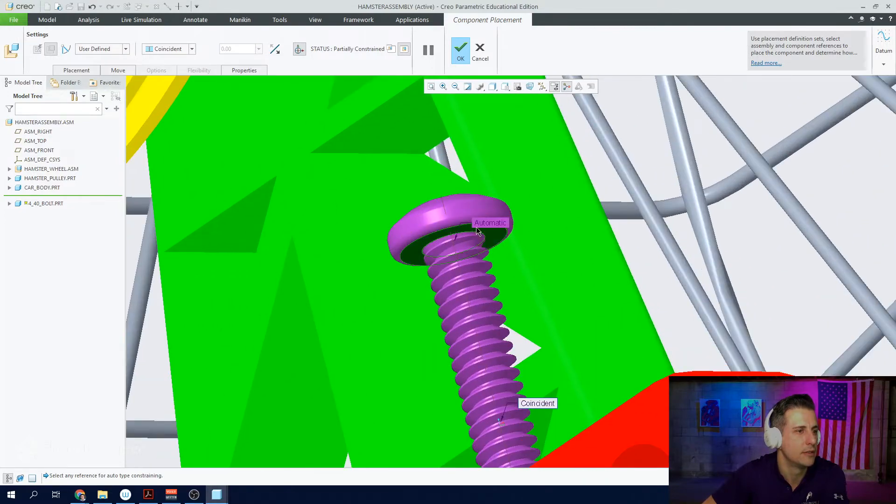
{"action": "left_click", "coordinate": [476, 227]}
{"action": "scroll", "coordinate": [466, 251], "scroll_direction": "up", "scroll_amount": 5}
{"action": "middle_click_drag", "start_coordinate": [466, 251], "coordinate": [485, 388]}
{"action": "scroll", "coordinate": [486, 388], "scroll_direction": "down", "scroll_amount": 4}
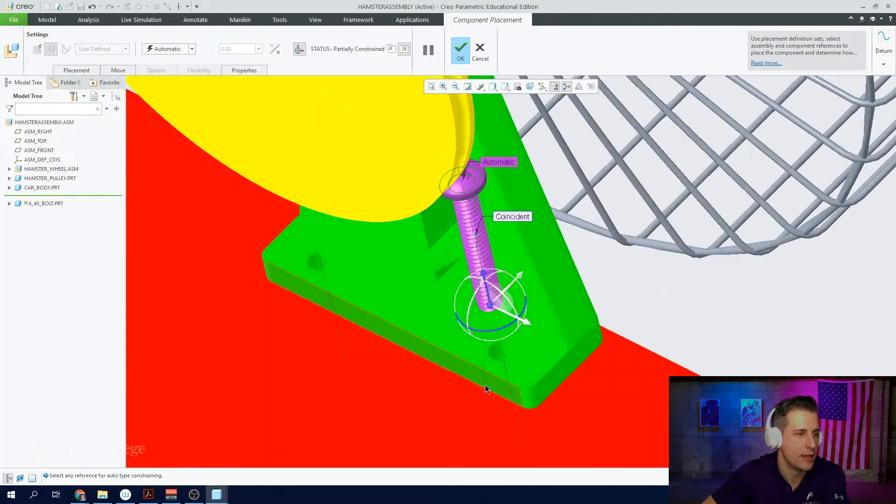
{"action": "scroll", "coordinate": [485, 389], "scroll_direction": "down", "scroll_amount": 3}
{"action": "left_click", "coordinate": [481, 324]}
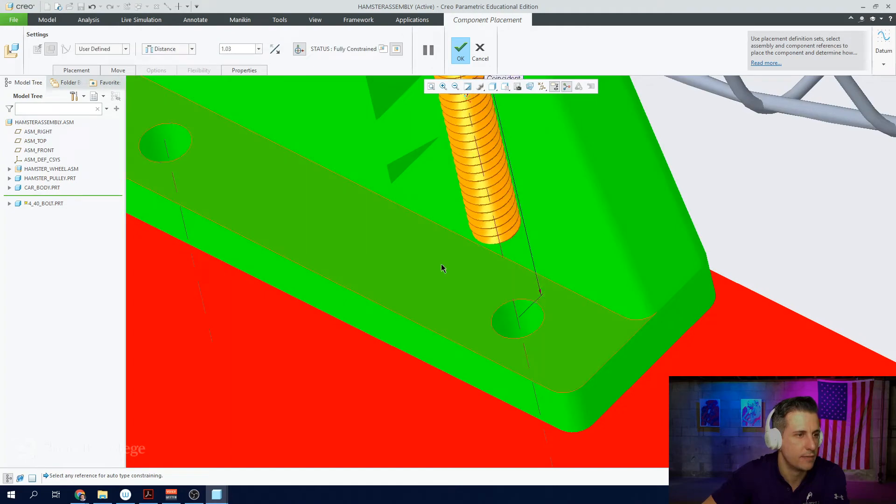
{"action": "left_click", "coordinate": [169, 49]}
{"action": "left_click", "coordinate": [167, 85]}
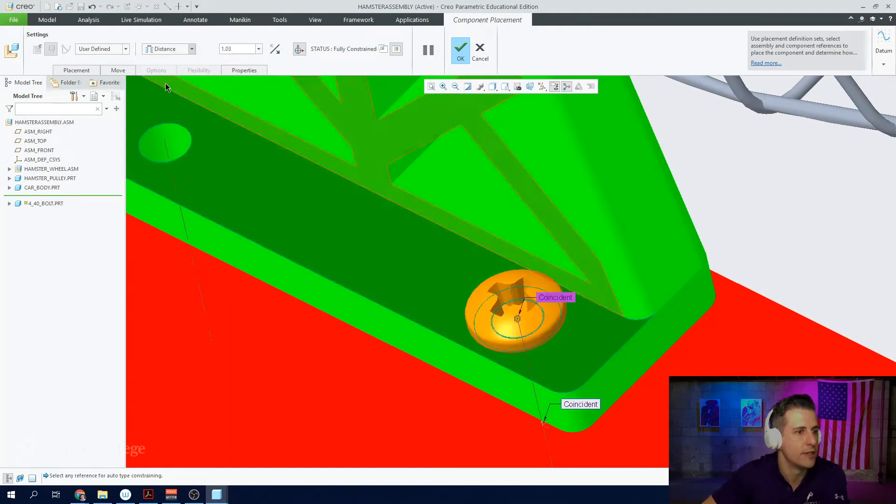
{"action": "scroll", "coordinate": [630, 246], "scroll_direction": "up", "scroll_amount": 3}
{"action": "middle_click_drag", "start_coordinate": [630, 246], "coordinate": [626, 362]}
{"action": "scroll", "coordinate": [595, 234], "scroll_direction": "down", "scroll_amount": 2}
{"action": "scroll", "coordinate": [576, 228], "scroll_direction": "up", "scroll_amount": 2}
{"action": "scroll", "coordinate": [625, 362], "scroll_direction": "down", "scroll_amount": 4}
{"action": "scroll", "coordinate": [639, 363], "scroll_direction": "up", "scroll_amount": 3}
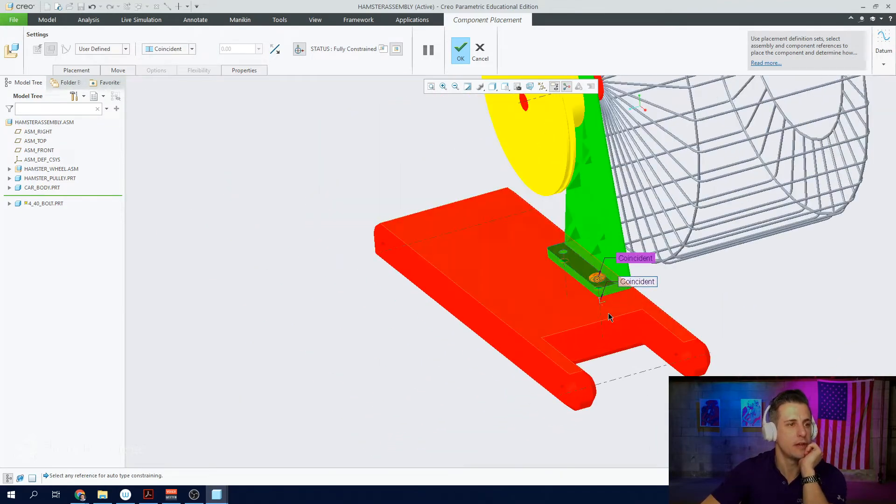
{"action": "scroll", "coordinate": [559, 248], "scroll_direction": "down", "scroll_amount": 3}
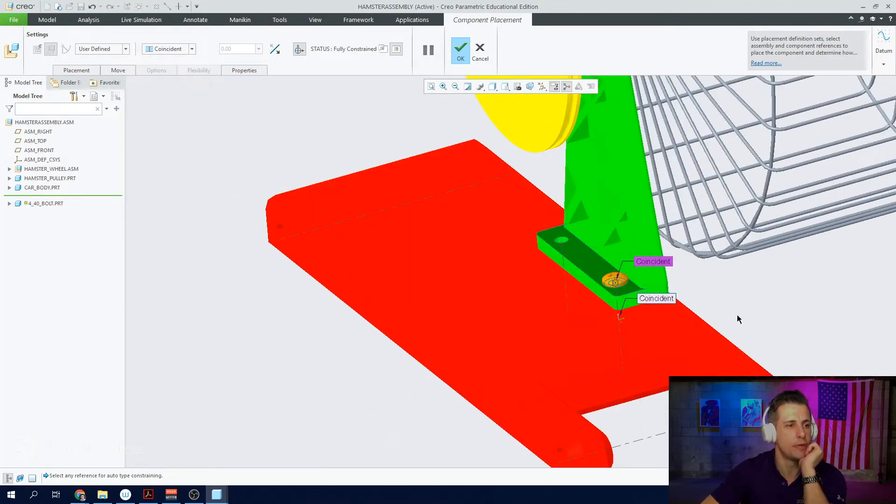
{"action": "left_click", "coordinate": [461, 51]}
- Bring a second 4_40_bolt.prt into the assembly and show it in a separate component window
{"action": "left_click", "coordinate": [154, 39]}
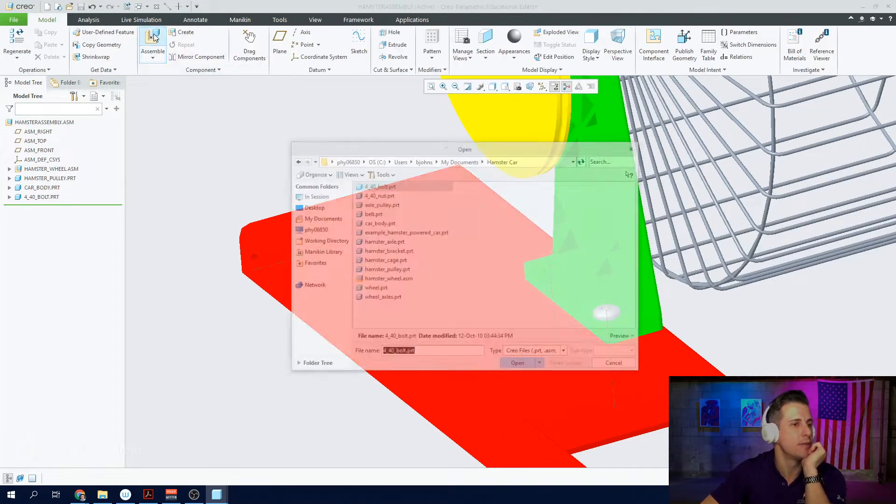
{"action": "double_click", "coordinate": [391, 188]}
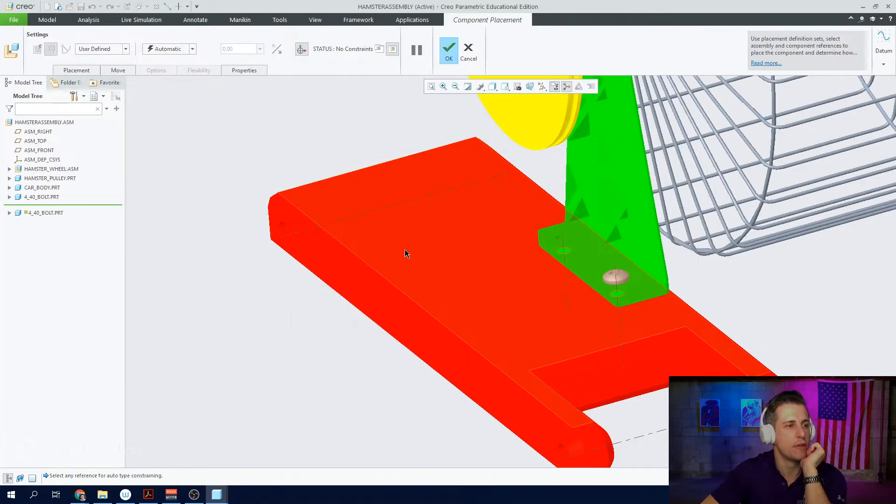
{"action": "scroll", "coordinate": [406, 252], "scroll_direction": "up", "scroll_amount": 3}
{"action": "scroll", "coordinate": [409, 358], "scroll_direction": "down", "scroll_amount": 5}
{"action": "scroll", "coordinate": [475, 264], "scroll_direction": "down", "scroll_amount": 3}
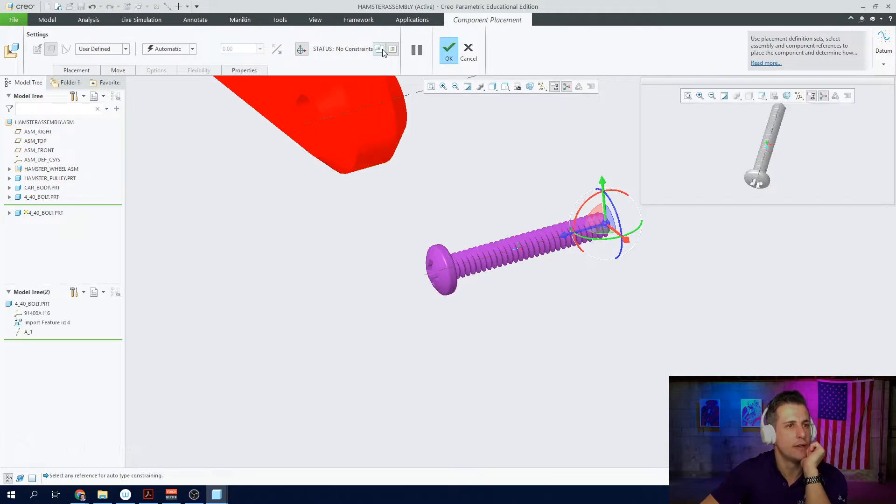
- Constrain the second bolt's axis A_1 coincident with the axis of the bracket's remaining mounting hole
{"action": "scroll", "coordinate": [812, 148], "scroll_direction": "down", "scroll_amount": 3}
{"action": "scroll", "coordinate": [794, 150], "scroll_direction": "up", "scroll_amount": 3}
{"action": "scroll", "coordinate": [765, 155], "scroll_direction": "down", "scroll_amount": 6}
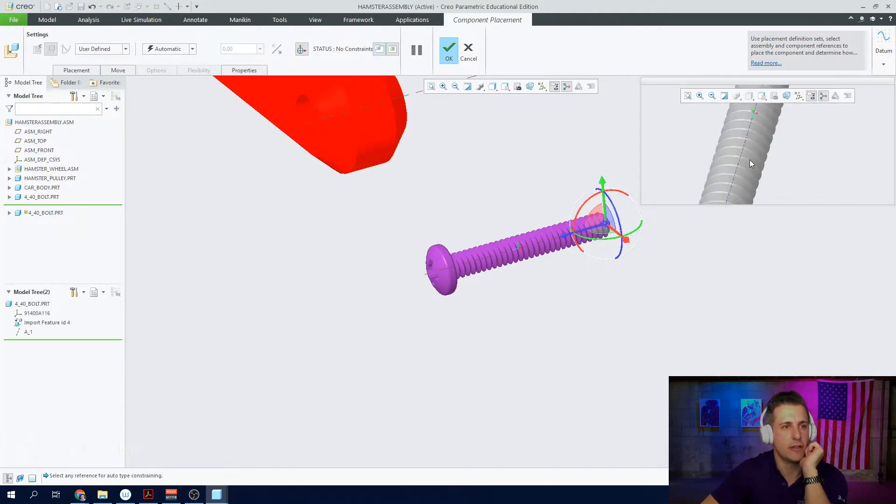
{"action": "scroll", "coordinate": [740, 151], "scroll_direction": "down", "scroll_amount": 4}
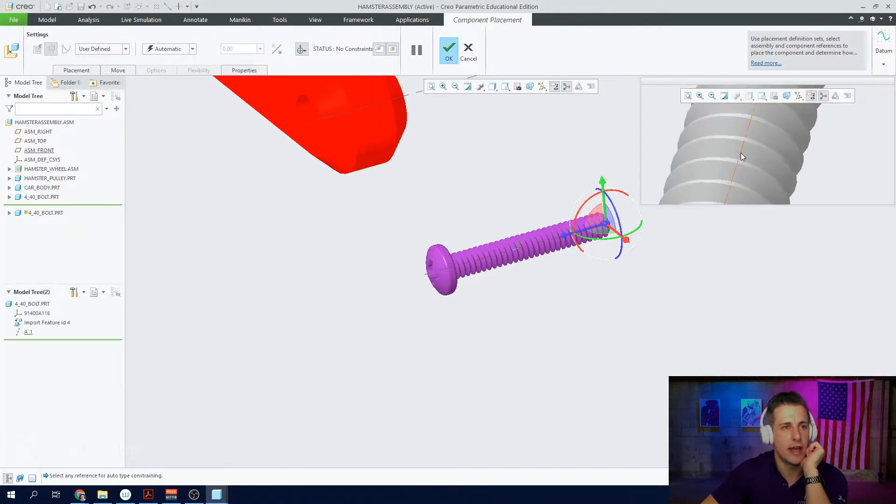
{"action": "left_click", "coordinate": [742, 155]}
{"action": "scroll", "coordinate": [696, 167], "scroll_direction": "up", "scroll_amount": 8}
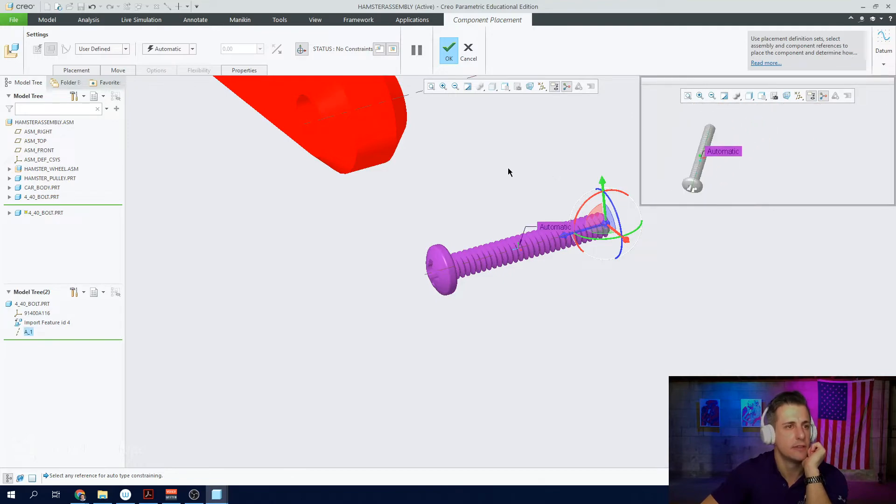
{"action": "scroll", "coordinate": [358, 169], "scroll_direction": "up", "scroll_amount": 2}
{"action": "scroll", "coordinate": [359, 170], "scroll_direction": "up", "scroll_amount": 2}
{"action": "scroll", "coordinate": [349, 113], "scroll_direction": "down", "scroll_amount": 8}
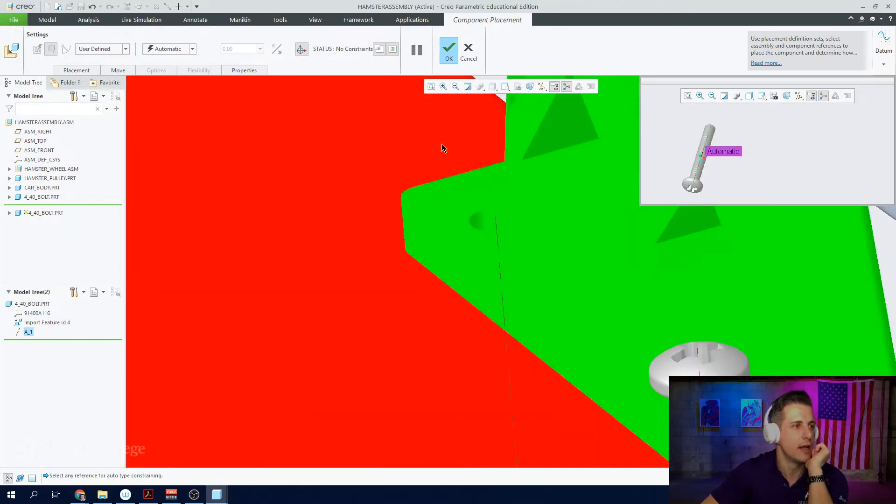
{"action": "left_click", "coordinate": [495, 223]}
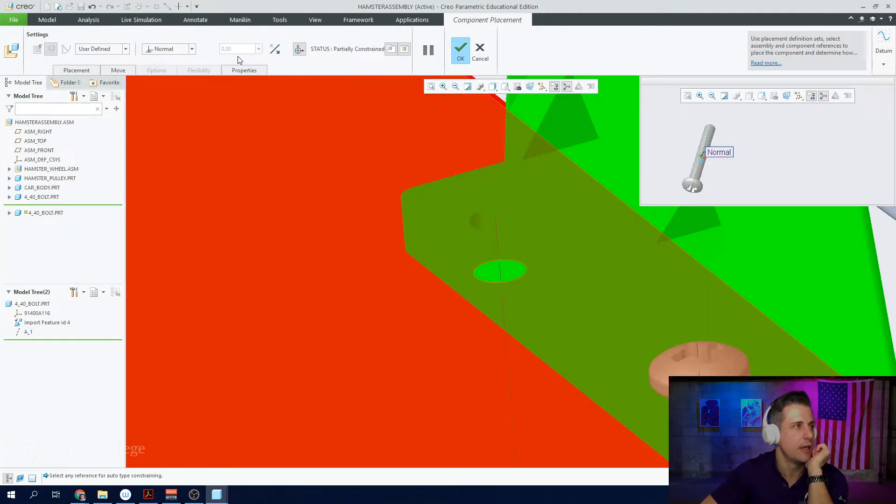
{"action": "left_click", "coordinate": [175, 50]}
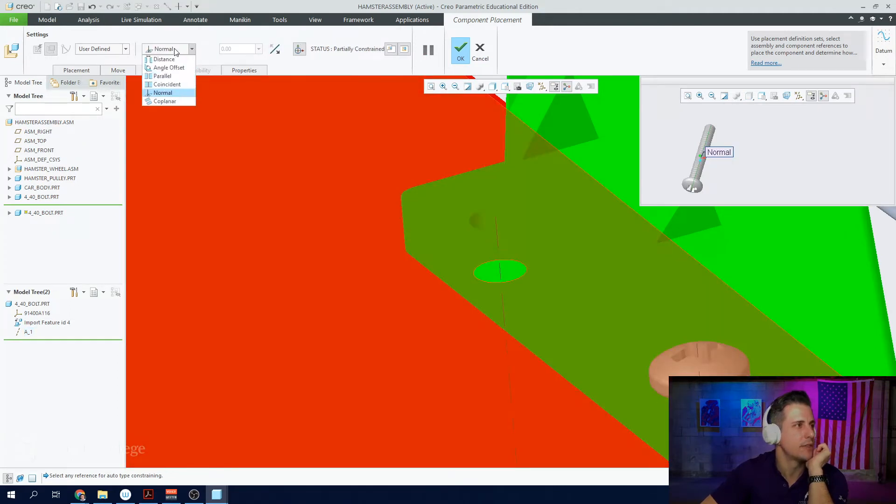
{"action": "left_click", "coordinate": [166, 85]}
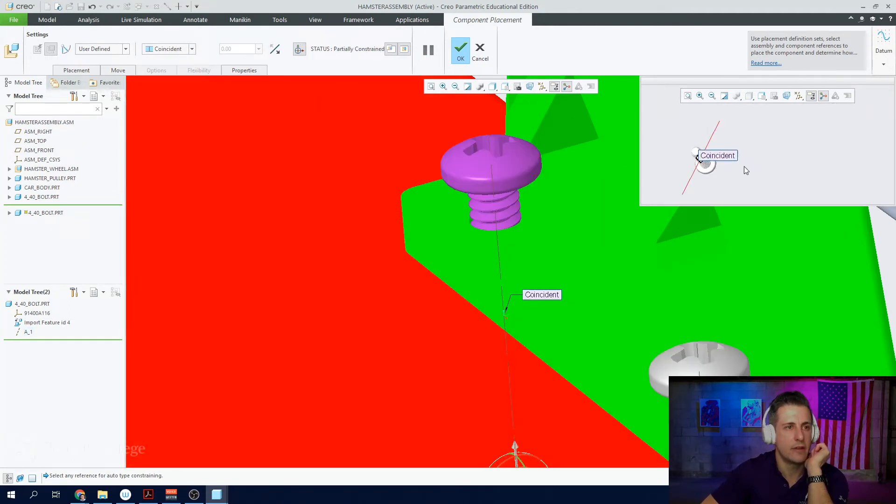
- Constrain the underside of the second bolt's head coincident with the top face of the bracket's base
{"action": "middle_click_drag", "start_coordinate": [744, 167], "coordinate": [691, 170]}
{"action": "scroll", "coordinate": [693, 169], "scroll_direction": "up", "scroll_amount": 3}
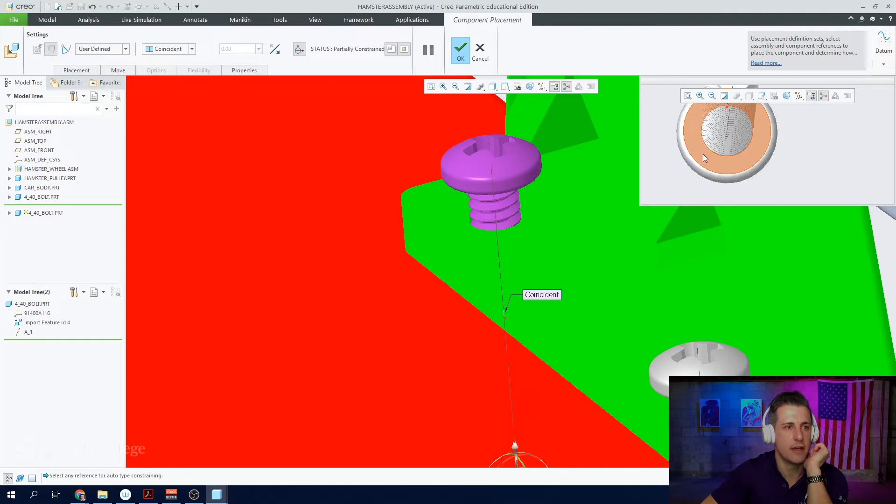
{"action": "left_click", "coordinate": [704, 159]}
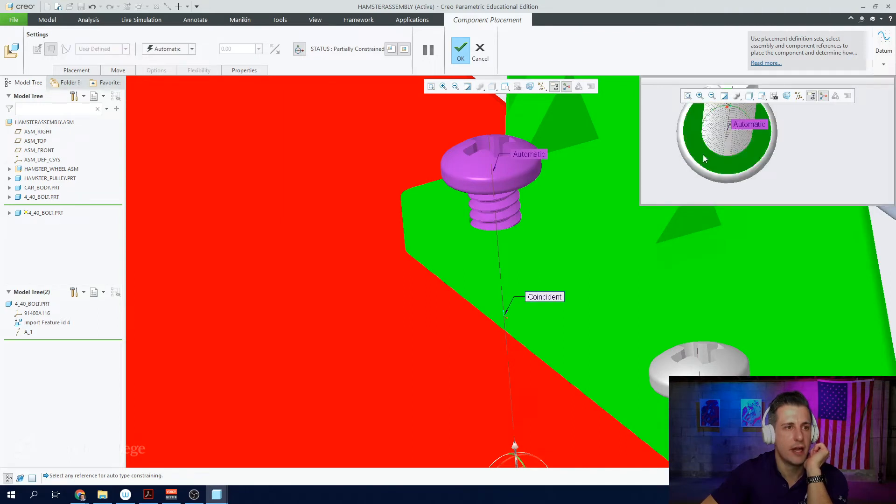
{"action": "left_click", "coordinate": [533, 257]}
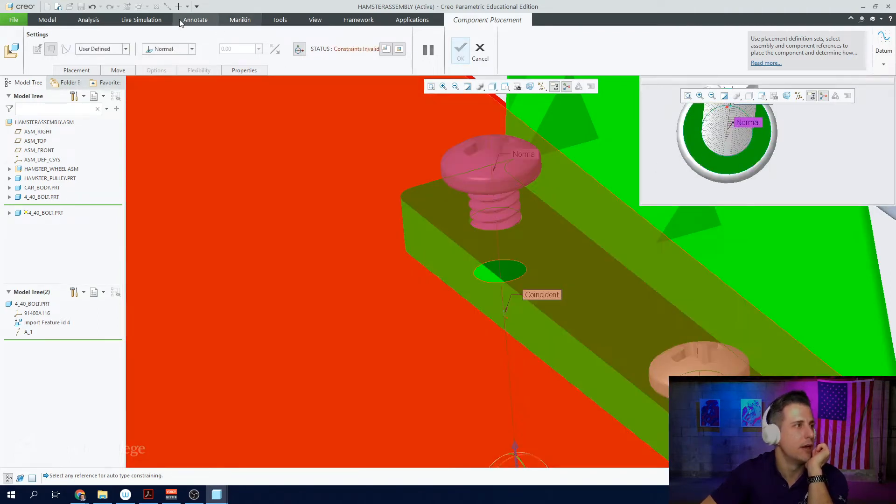
{"action": "left_click", "coordinate": [182, 84]}
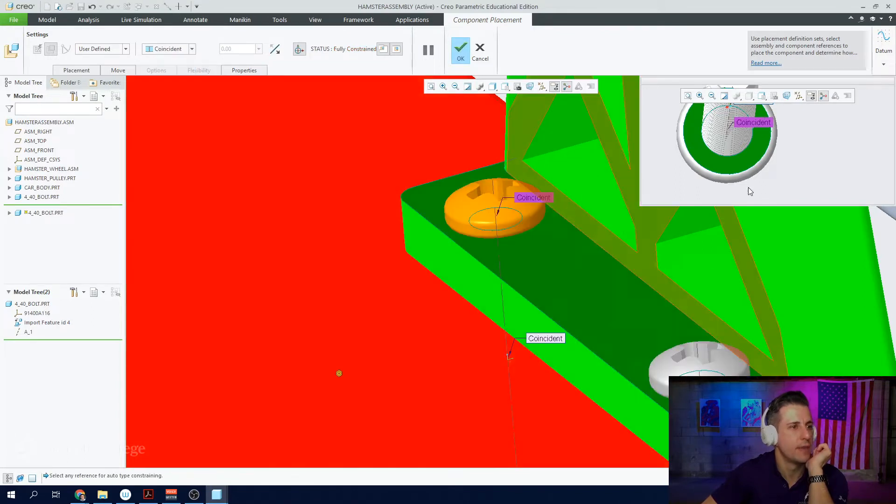
- Hide the separate component window and accept the second bolt's placement
{"action": "scroll", "coordinate": [752, 151], "scroll_direction": "up", "scroll_amount": 3}
{"action": "middle_click_drag", "start_coordinate": [783, 153], "coordinate": [744, 144]}
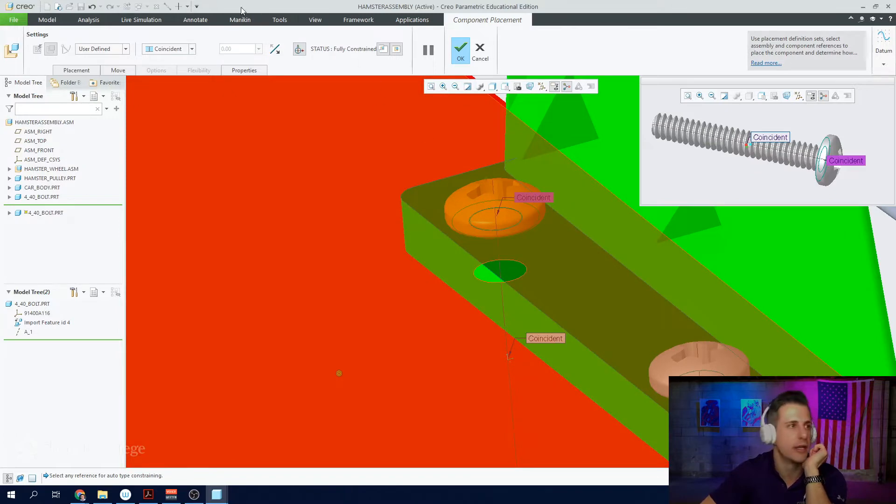
{"action": "left_click", "coordinate": [383, 51]}
{"action": "scroll", "coordinate": [412, 124], "scroll_direction": "down", "scroll_amount": 5}
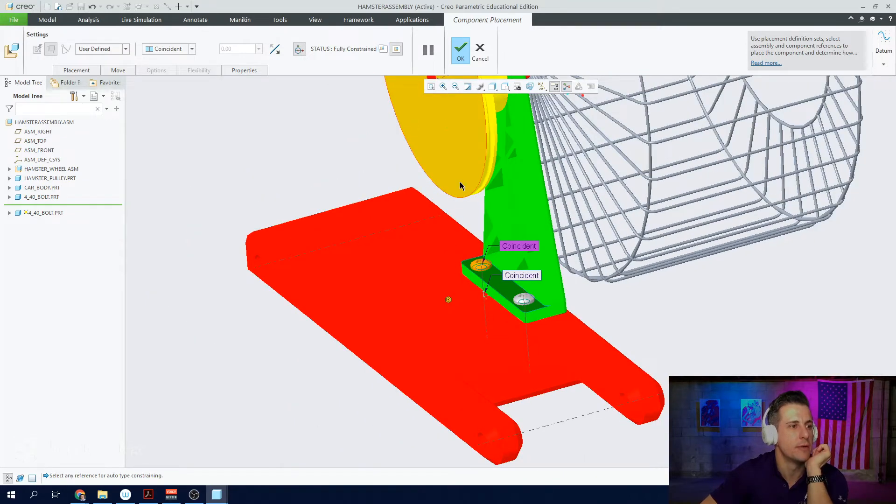
{"action": "scroll", "coordinate": [472, 175], "scroll_direction": "down", "scroll_amount": 3}
{"action": "left_click", "coordinate": [461, 56]}
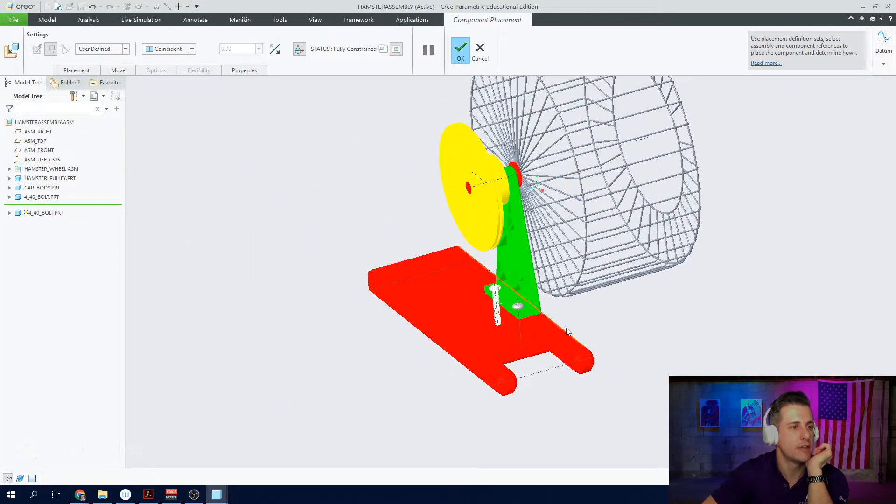
- Bring 4_40_nut.prt into the assembly for placement on the protruding bolt ends
{"action": "middle_click_drag", "start_coordinate": [566, 307], "coordinate": [527, 306]}
{"action": "scroll", "coordinate": [525, 308], "scroll_direction": "up", "scroll_amount": 3}
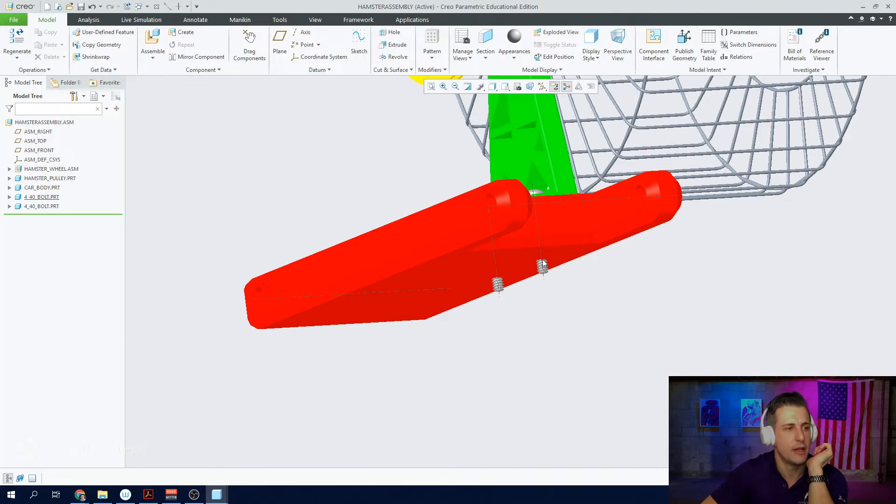
{"action": "scroll", "coordinate": [543, 265], "scroll_direction": "up", "scroll_amount": 2}
{"action": "left_click", "coordinate": [153, 39]}
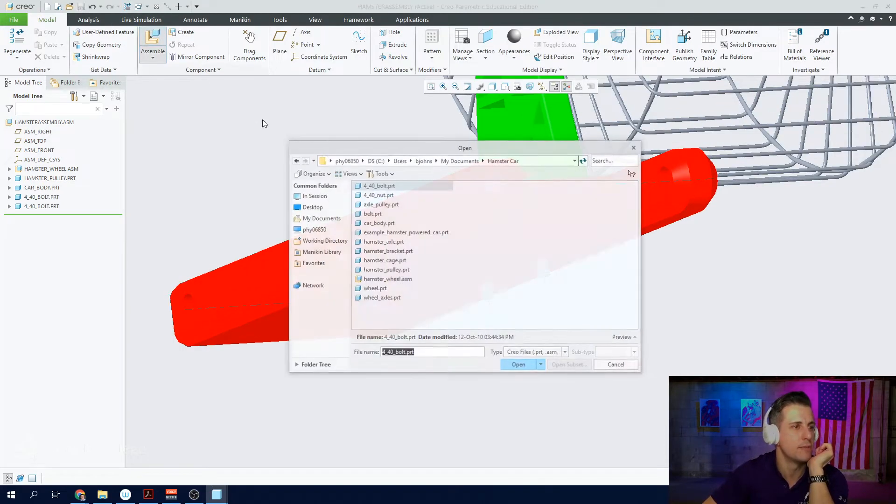
{"action": "left_click", "coordinate": [379, 195]}
{"action": "double_click", "coordinate": [379, 195]}
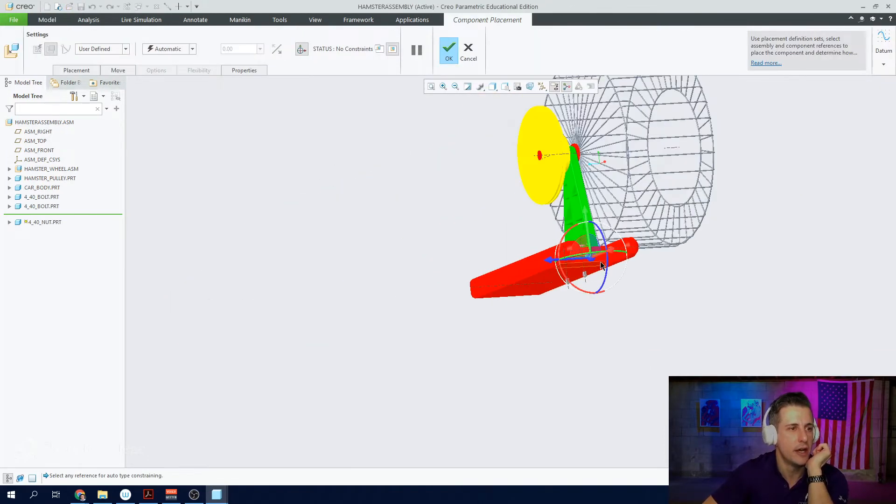
{"action": "scroll", "coordinate": [584, 286], "scroll_direction": "up", "scroll_amount": 3}
{"action": "middle_click_drag", "start_coordinate": [584, 287], "coordinate": [587, 301]}
{"action": "scroll", "coordinate": [586, 303], "scroll_direction": "down", "scroll_amount": 5}
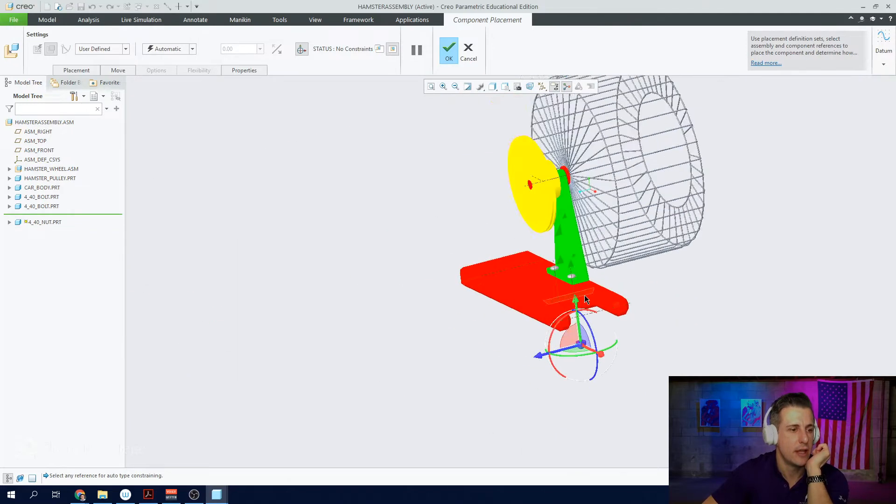
{"action": "scroll", "coordinate": [583, 334], "scroll_direction": "up", "scroll_amount": 5}
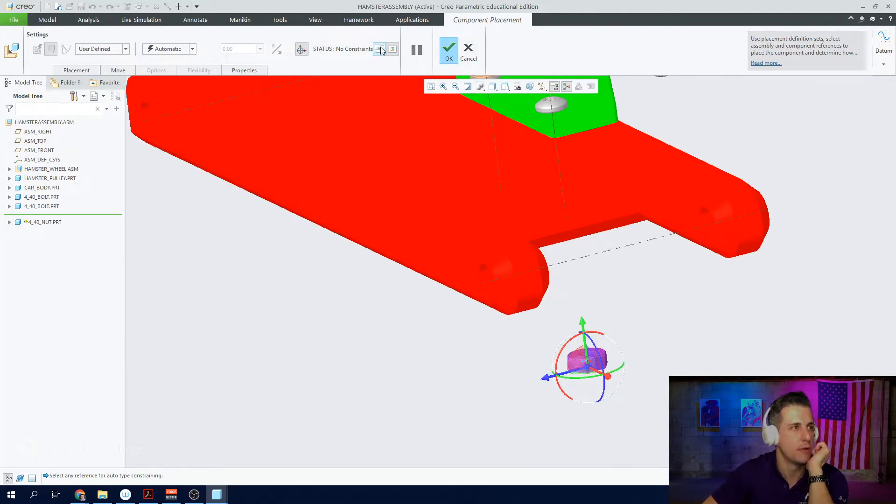
- Constrain the nut's axis A_1 coincident with the axis of the bolt nearest the car body's forked end
{"action": "left_click", "coordinate": [379, 49]}
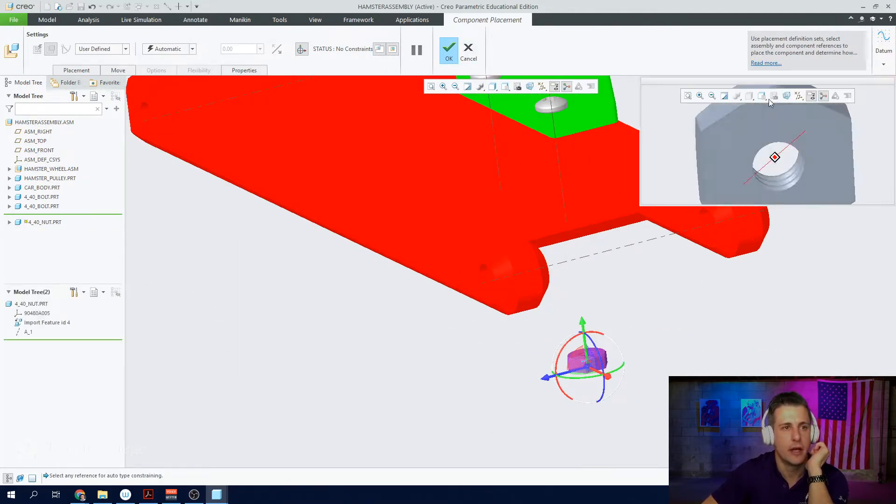
{"action": "middle_click_drag", "start_coordinate": [770, 105], "coordinate": [783, 166]}
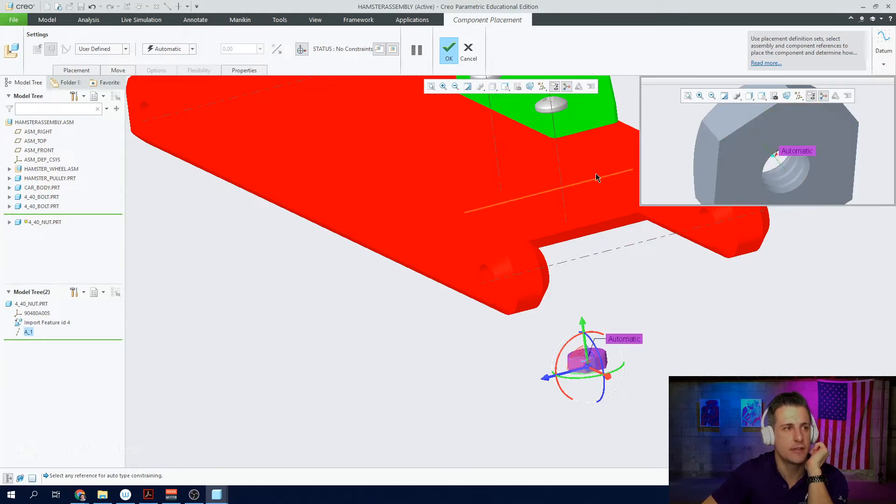
{"action": "left_click", "coordinate": [554, 145]}
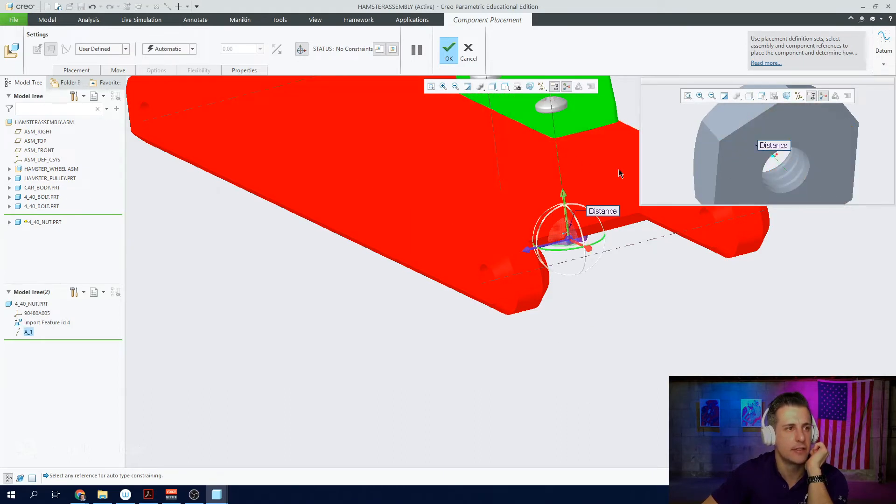
{"action": "left_click", "coordinate": [771, 189]}
{"action": "left_click", "coordinate": [770, 142]}
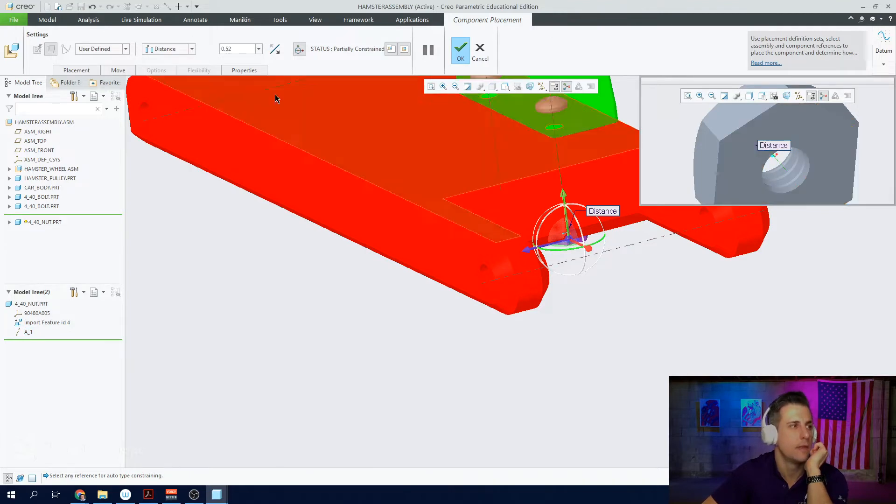
{"action": "left_click", "coordinate": [185, 51]}
{"action": "left_click", "coordinate": [160, 76]}
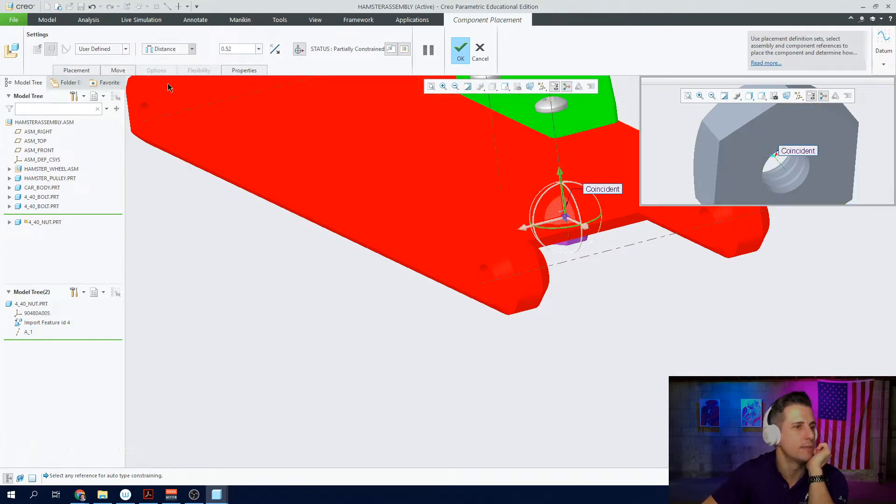
- Constrain the nut's flat hexagonal face coincident with the underside of the car body
{"action": "left_click", "coordinate": [819, 137]}
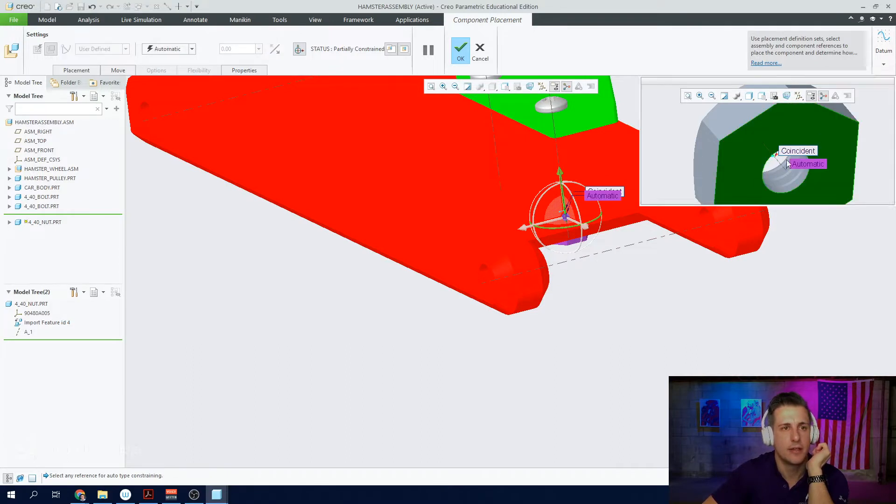
{"action": "middle_click_drag", "start_coordinate": [663, 261], "coordinate": [605, 141]}
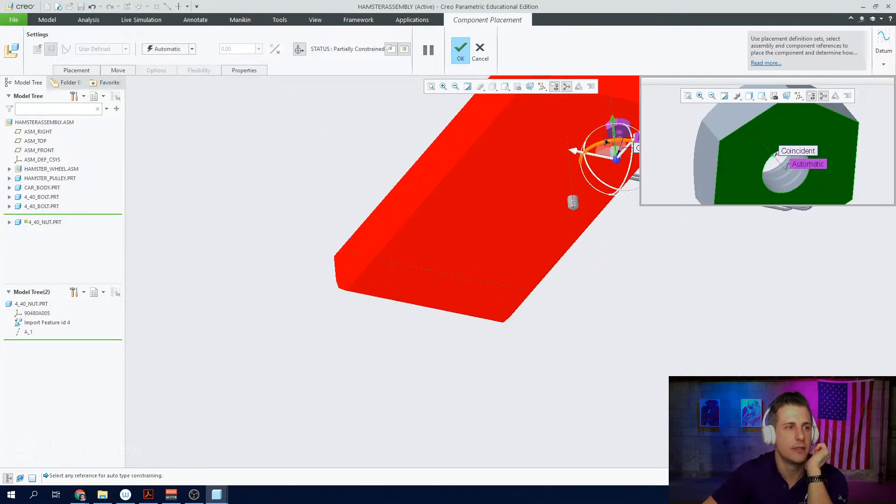
{"action": "left_click", "coordinate": [573, 125]}
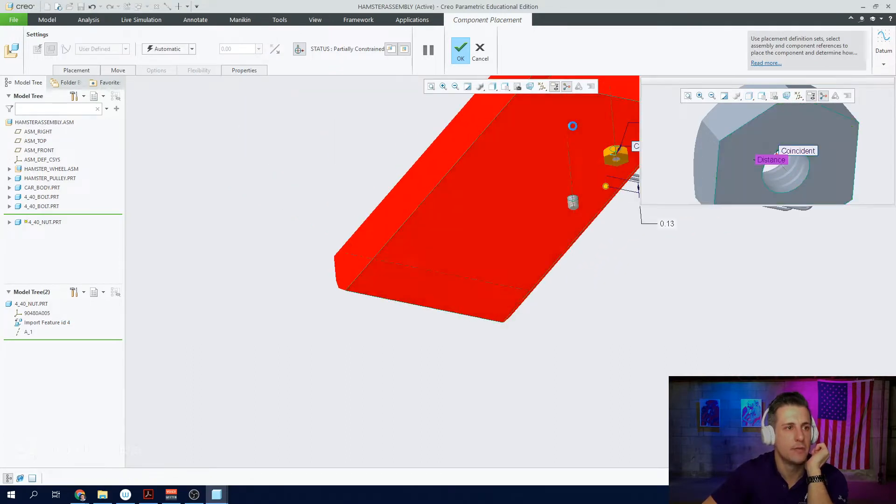
{"action": "middle_click_drag", "start_coordinate": [605, 160], "coordinate": [602, 198]}
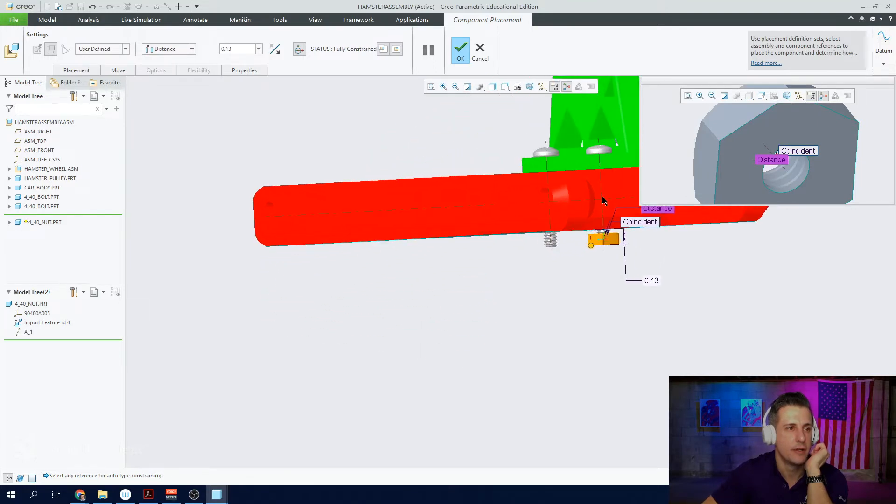
{"action": "scroll", "coordinate": [610, 245], "scroll_direction": "down", "scroll_amount": 6}
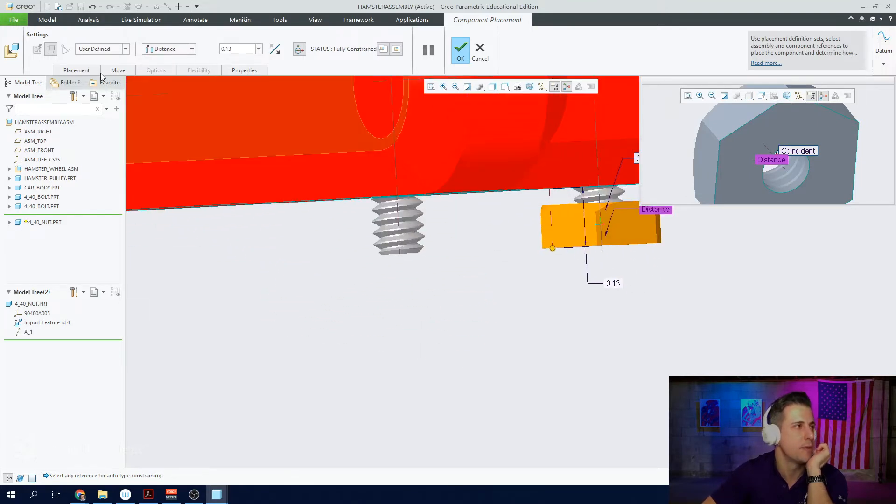
{"action": "left_click", "coordinate": [164, 49]}
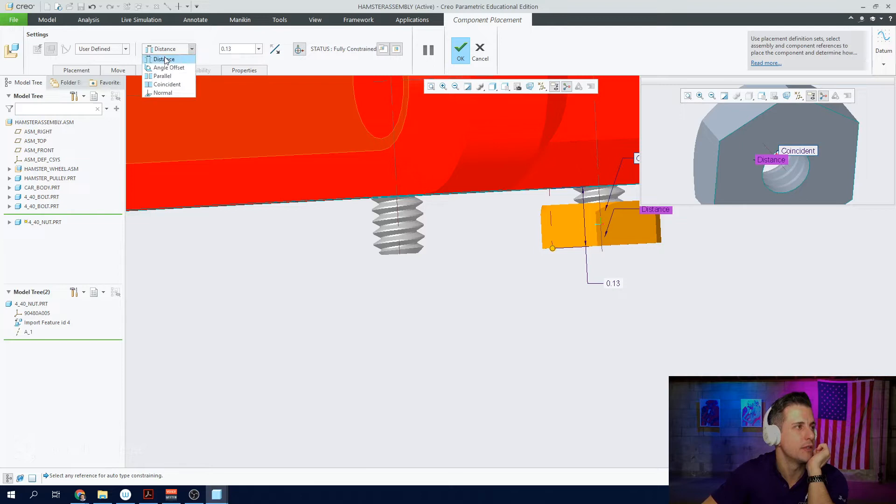
{"action": "left_click", "coordinate": [165, 85]}
- Flip the nut's face constraint so it sits below the car body, and accept the placement
{"action": "left_click", "coordinate": [76, 71]}
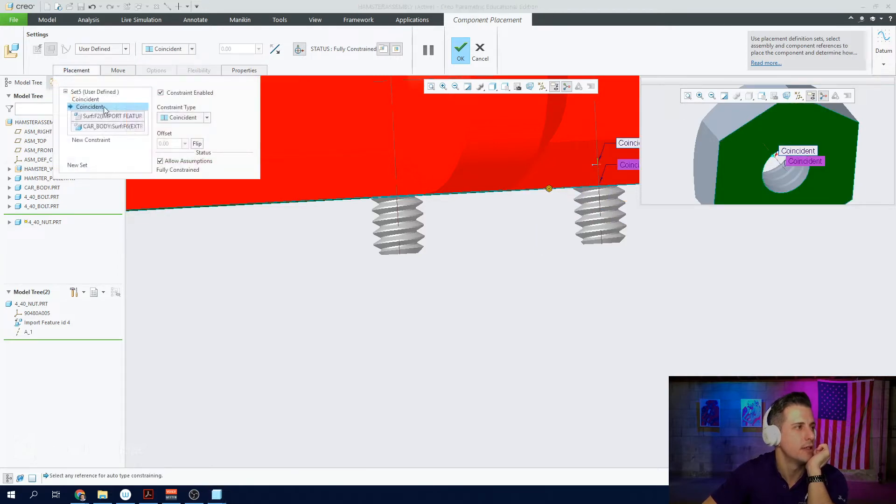
{"action": "left_click", "coordinate": [197, 142]}
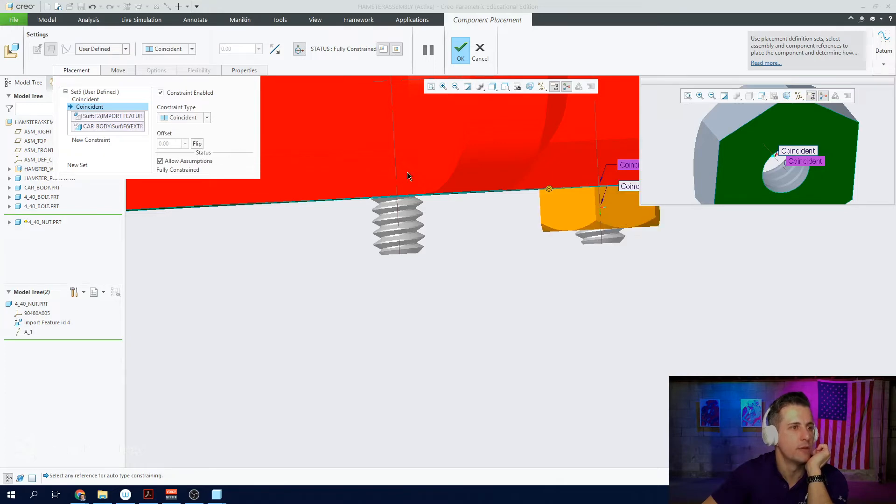
{"action": "scroll", "coordinate": [589, 191], "scroll_direction": "down", "scroll_amount": 5}
{"action": "scroll", "coordinate": [549, 212], "scroll_direction": "up", "scroll_amount": 8}
{"action": "scroll", "coordinate": [540, 215], "scroll_direction": "up", "scroll_amount": 3}
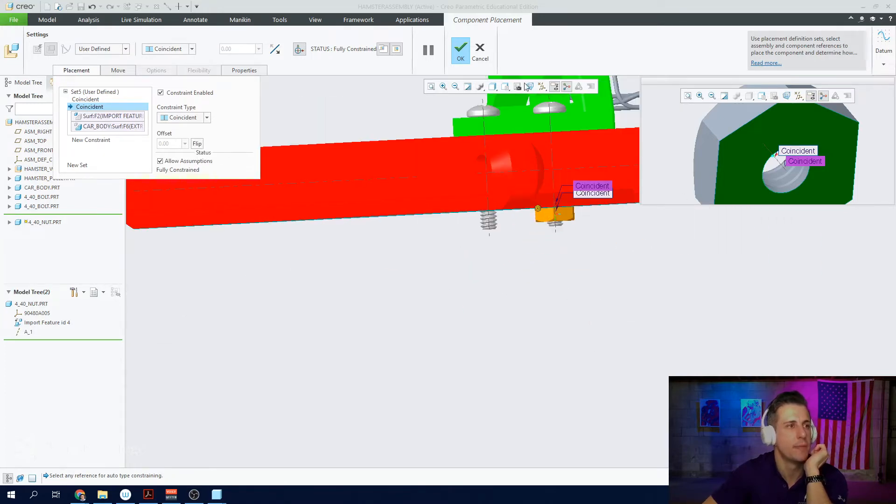
{"action": "left_click", "coordinate": [458, 55]}
- Bring in another 4_40_nut.prt and constrain its axis A_1 coincident with the remaining bolt's axis
{"action": "left_click", "coordinate": [153, 42]}
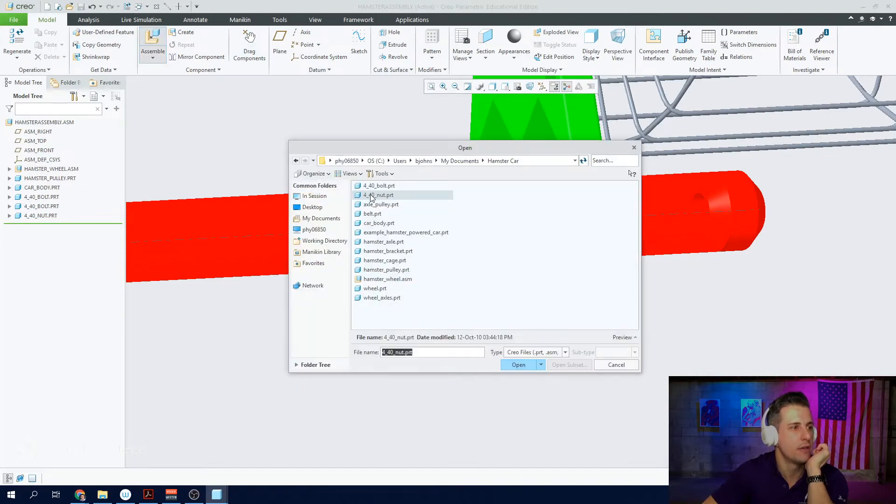
{"action": "double_click", "coordinate": [372, 196]}
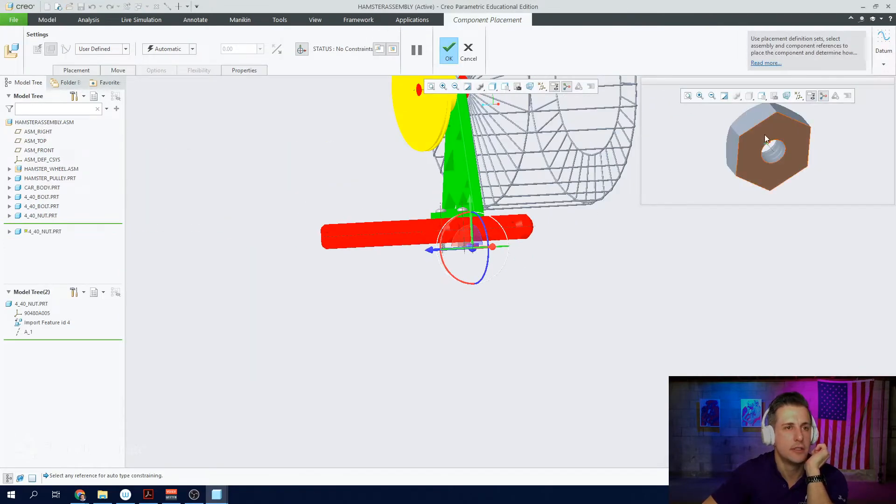
{"action": "scroll", "coordinate": [774, 153], "scroll_direction": "up", "scroll_amount": 4}
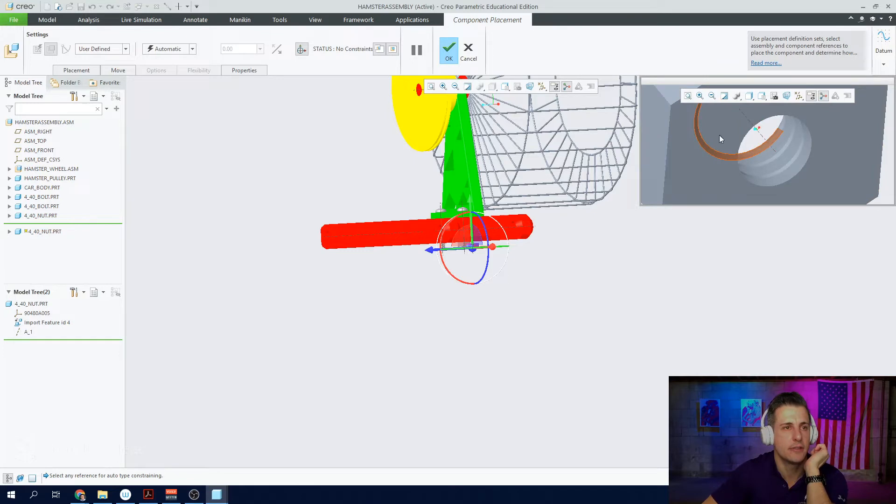
{"action": "left_click", "coordinate": [767, 139]}
{"action": "scroll", "coordinate": [702, 173], "scroll_direction": "up", "scroll_amount": 6}
{"action": "scroll", "coordinate": [370, 286], "scroll_direction": "down", "scroll_amount": 4}
{"action": "scroll", "coordinate": [476, 188], "scroll_direction": "down", "scroll_amount": 1}
{"action": "middle_click_drag", "start_coordinate": [476, 188], "coordinate": [482, 190]}
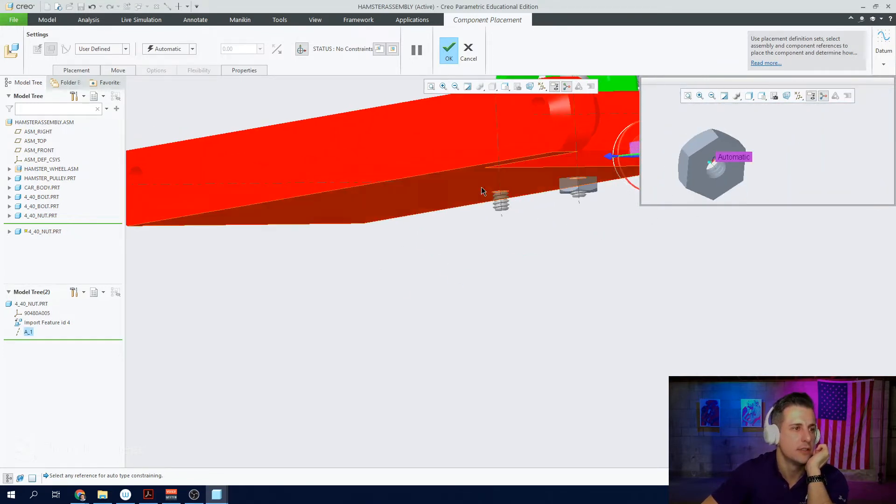
{"action": "left_click", "coordinate": [501, 206]}
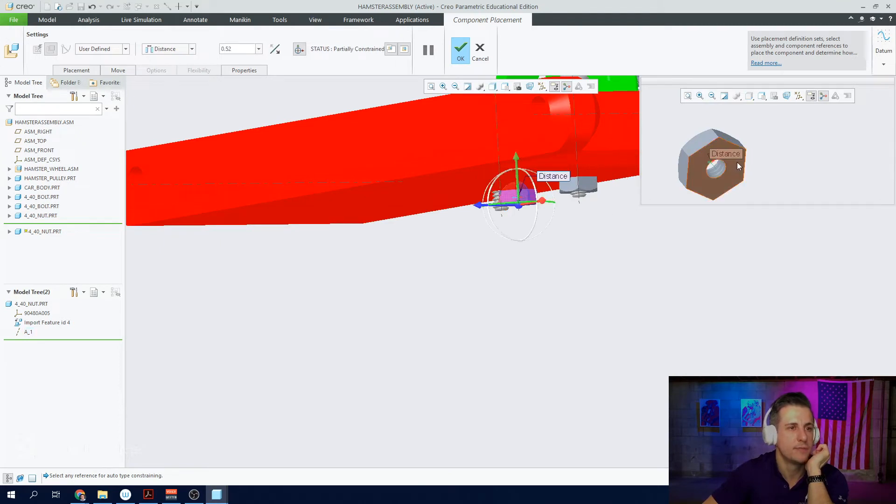
{"action": "left_click", "coordinate": [178, 49]}
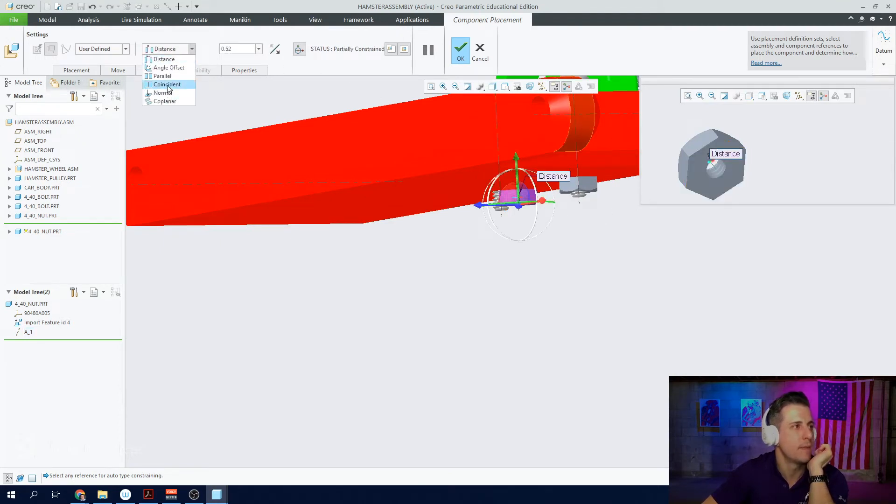
{"action": "left_click", "coordinate": [167, 85]}
- Constrain the second nut's flat hexagonal face coincident with the car body's underside
{"action": "left_click", "coordinate": [704, 161]}
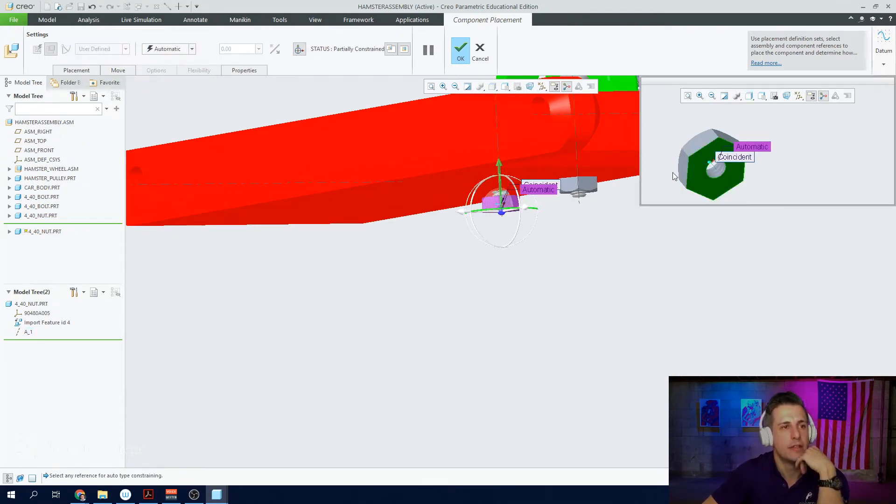
{"action": "left_click", "coordinate": [434, 197]}
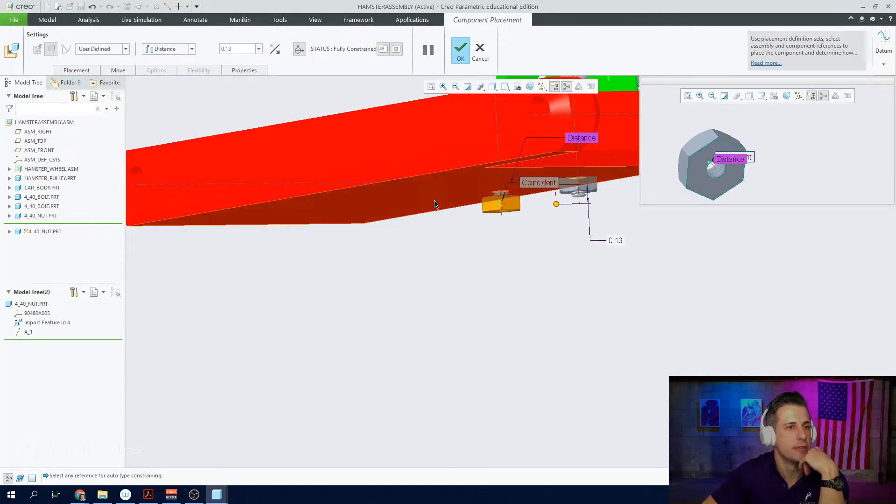
{"action": "scroll", "coordinate": [489, 218], "scroll_direction": "down", "scroll_amount": 2}
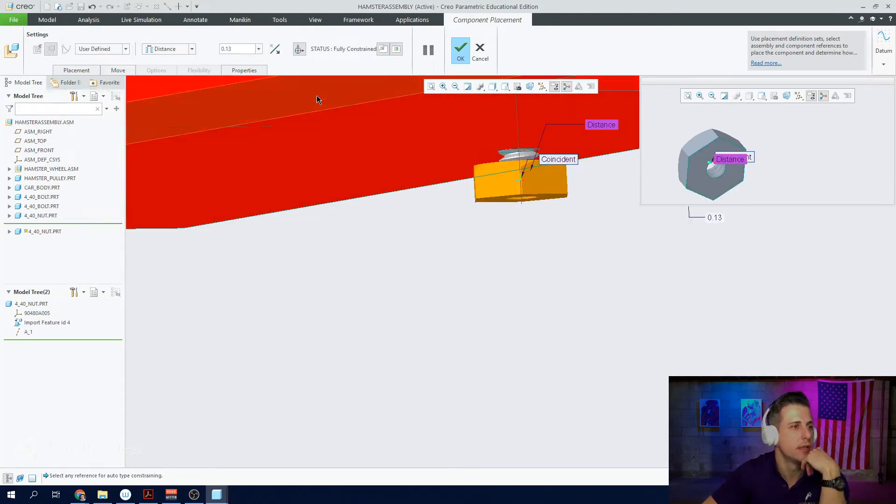
{"action": "left_click", "coordinate": [176, 49]}
{"action": "left_click", "coordinate": [166, 84]}
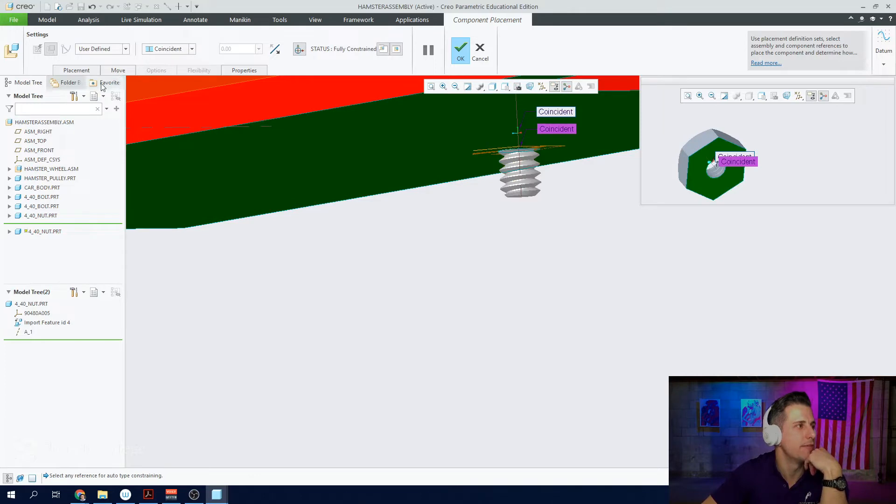
- Flip the second nut's face constraint to seat it beneath the car body, and accept its placement
{"action": "left_click", "coordinate": [73, 70]}
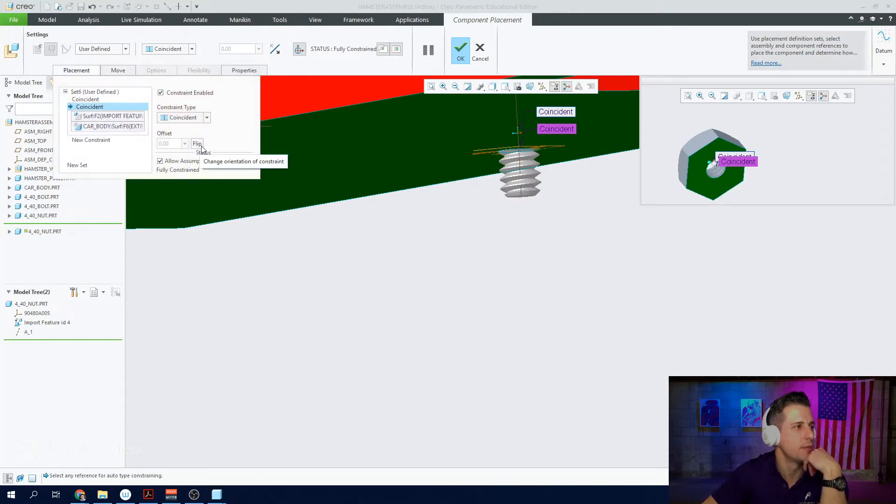
{"action": "left_click", "coordinate": [197, 143]}
{"action": "left_click", "coordinate": [461, 51]}
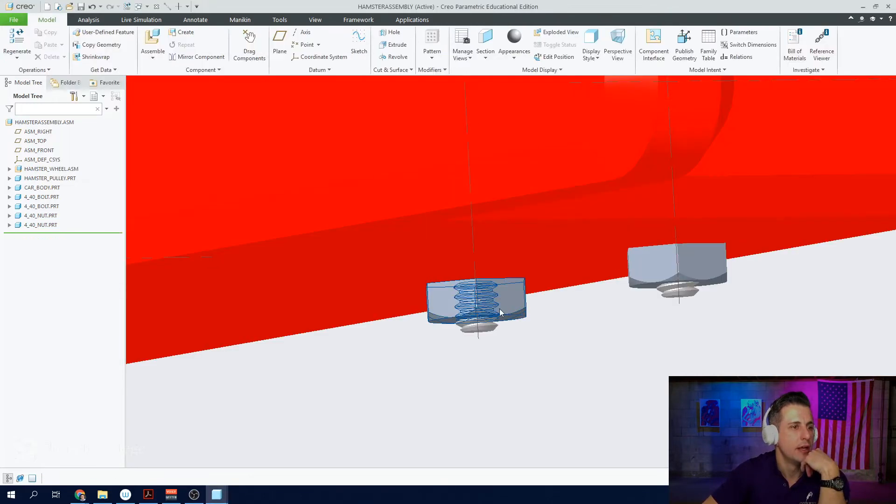
- Bring wheel_axles.prt into the assembly for placement at the car body's forked end
{"action": "scroll", "coordinate": [500, 308], "scroll_direction": "up", "scroll_amount": 6}
{"action": "middle_click_drag", "start_coordinate": [504, 311], "coordinate": [558, 332]}
{"action": "scroll", "coordinate": [585, 349], "scroll_direction": "up", "scroll_amount": 3}
{"action": "scroll", "coordinate": [558, 336], "scroll_direction": "down", "scroll_amount": 5}
{"action": "scroll", "coordinate": [560, 333], "scroll_direction": "up", "scroll_amount": 4}
{"action": "scroll", "coordinate": [618, 376], "scroll_direction": "down", "scroll_amount": 3}
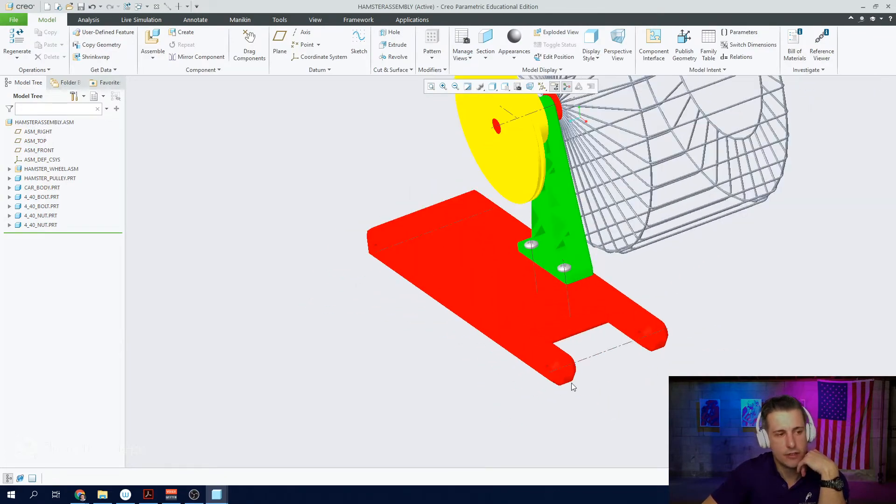
{"action": "left_click", "coordinate": [152, 55]}
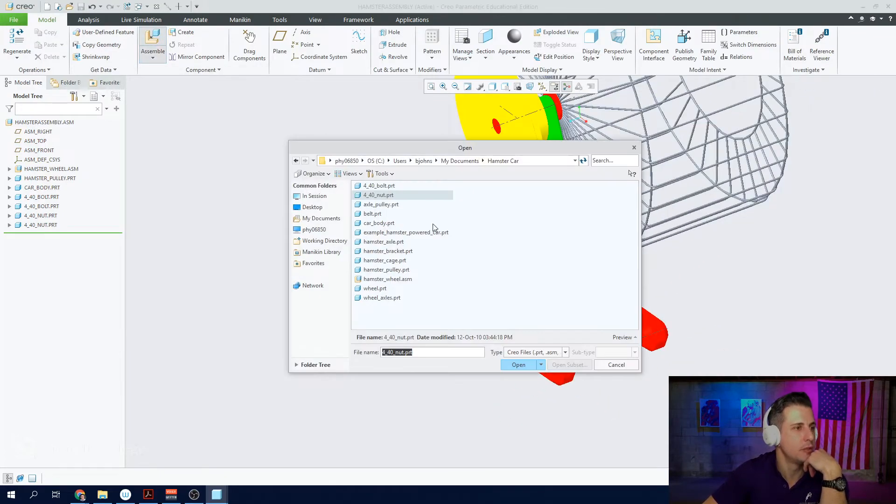
{"action": "double_click", "coordinate": [380, 298]}
{"action": "scroll", "coordinate": [386, 300], "scroll_direction": "up", "scroll_amount": 3}
{"action": "scroll", "coordinate": [521, 344], "scroll_direction": "down", "scroll_amount": 6}
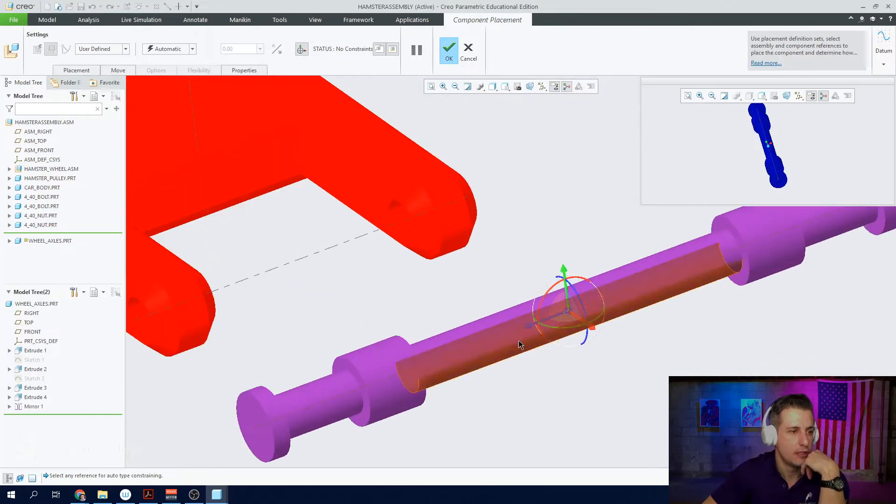
- Hide the separate component window and constrain the wheel axle's axis coincident with the hole axis through the car body's fork
{"action": "scroll", "coordinate": [513, 346], "scroll_direction": "down", "scroll_amount": 4}
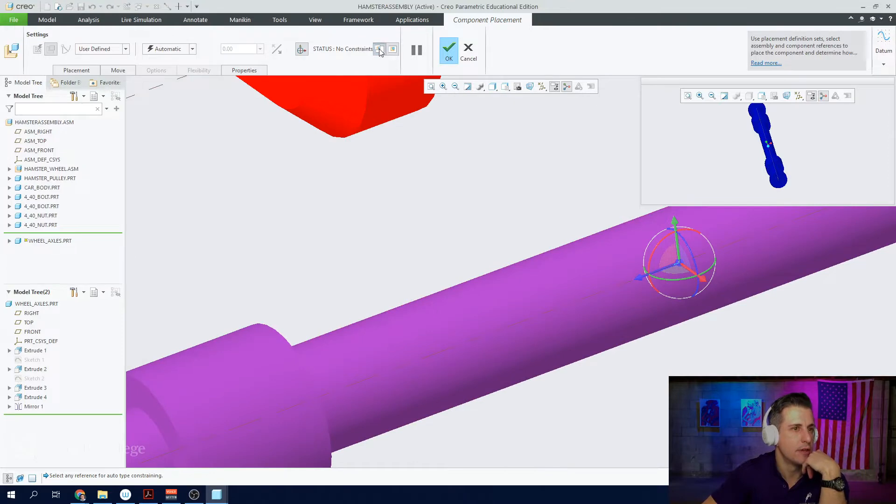
{"action": "left_click", "coordinate": [379, 49]}
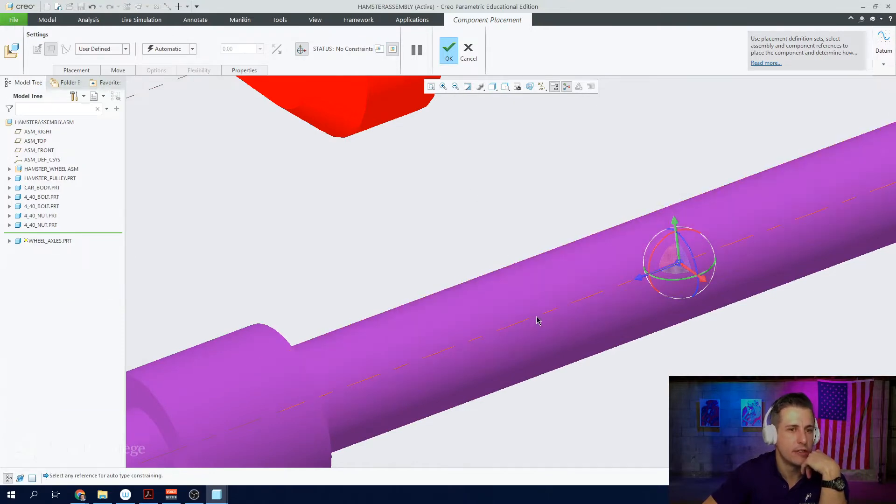
{"action": "scroll", "coordinate": [535, 317], "scroll_direction": "up", "scroll_amount": 6}
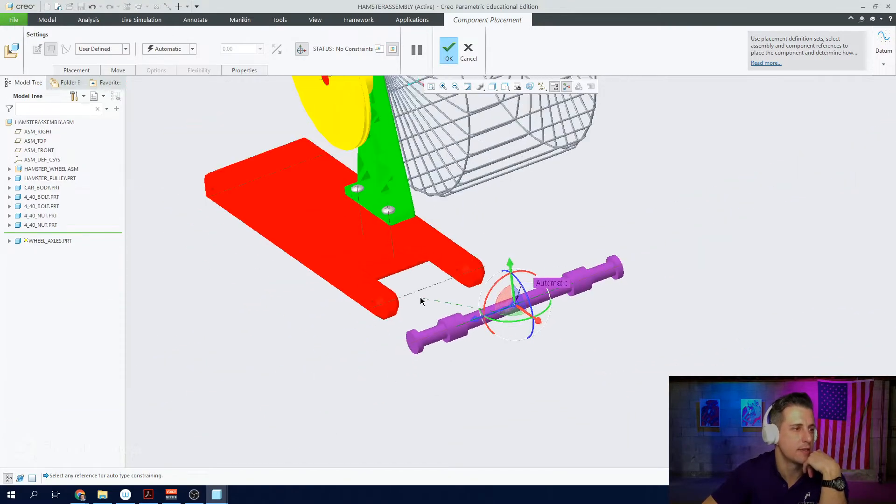
{"action": "left_click", "coordinate": [421, 292]}
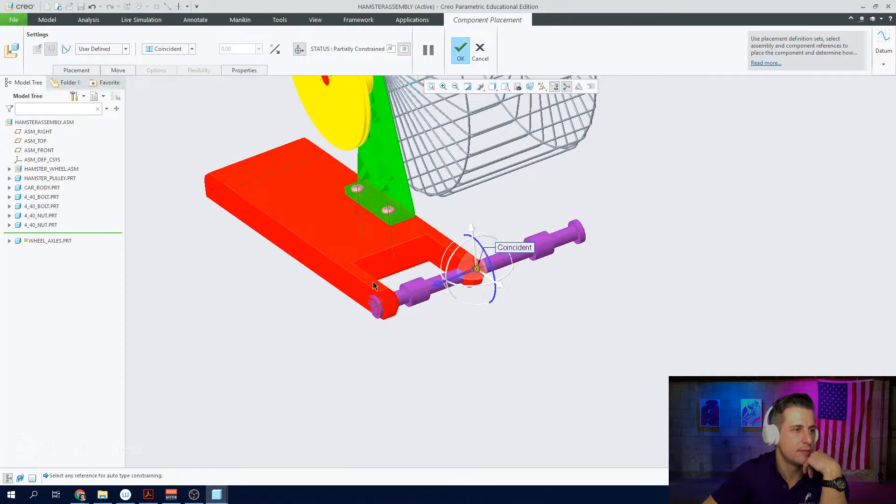
- Slide the wheel axle along its axis until it is clear of the car body's side
{"action": "left_click_drag", "start_coordinate": [437, 285], "coordinate": [201, 333]}
{"action": "scroll", "coordinate": [295, 312], "scroll_direction": "down", "scroll_amount": 5}
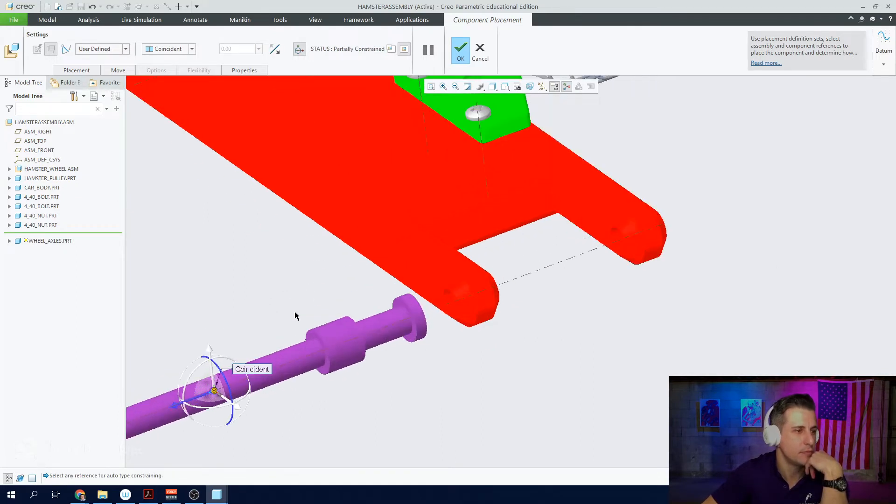
{"action": "scroll", "coordinate": [379, 329], "scroll_direction": "down", "scroll_amount": 3}
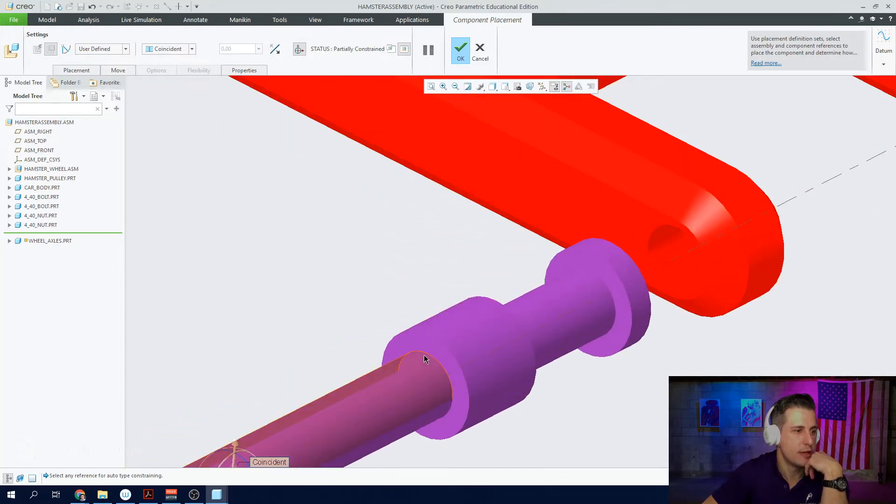
- Make the inner face of the wheel axle's collar coincident with the outer side face of the car body's fork, and accept the placement
{"action": "left_click", "coordinate": [424, 350]}
{"action": "scroll", "coordinate": [425, 349], "scroll_direction": "up", "scroll_amount": 6}
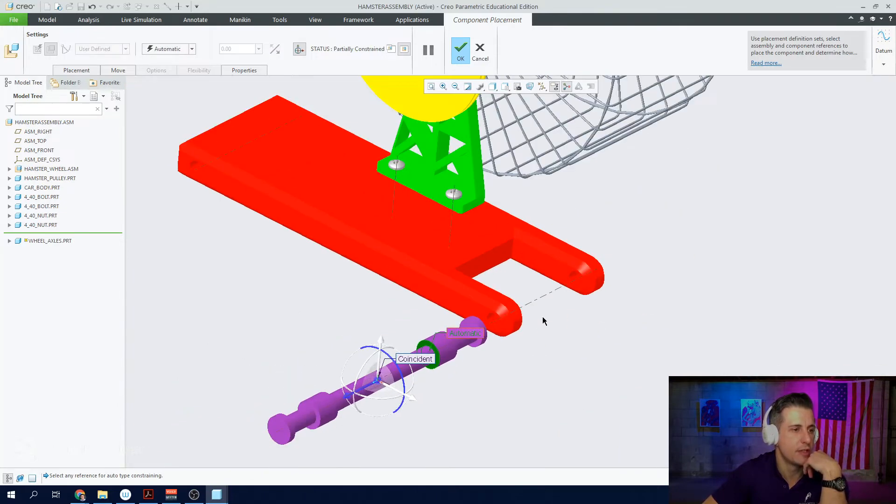
{"action": "middle_click_drag", "start_coordinate": [542, 318], "coordinate": [512, 345]}
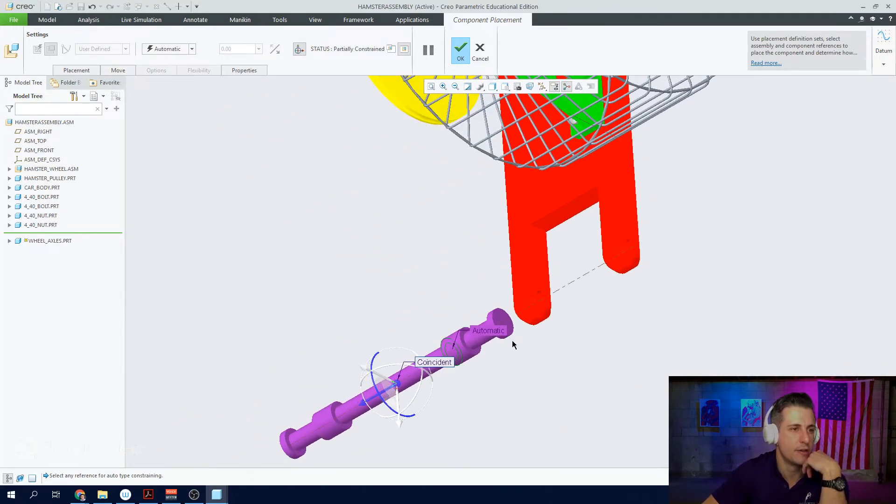
{"action": "left_click", "coordinate": [622, 233]}
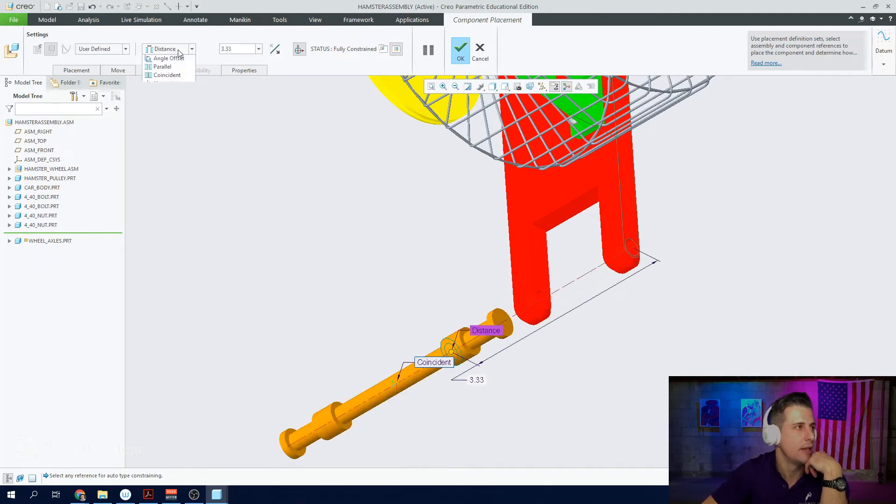
{"action": "left_click", "coordinate": [172, 85]}
{"action": "scroll", "coordinate": [579, 254], "scroll_direction": "up", "scroll_amount": 1}
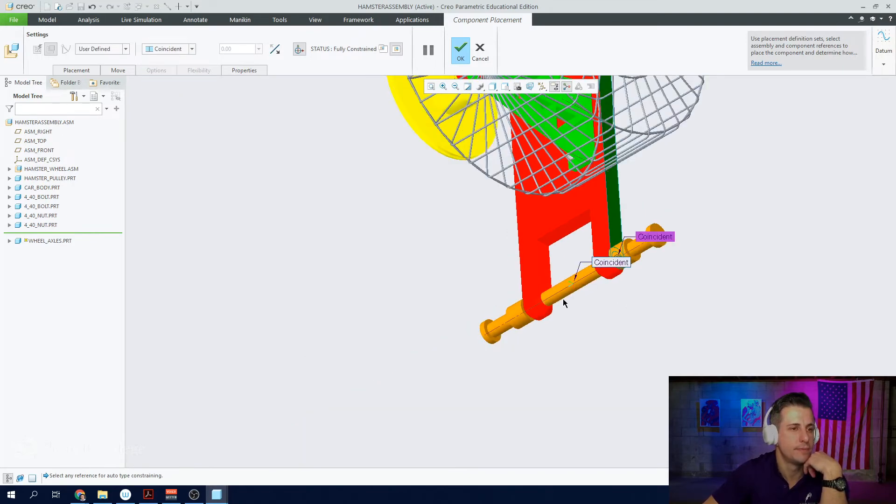
{"action": "middle_click_drag", "start_coordinate": [563, 299], "coordinate": [593, 268]}
{"action": "scroll", "coordinate": [597, 274], "scroll_direction": "up", "scroll_amount": 3}
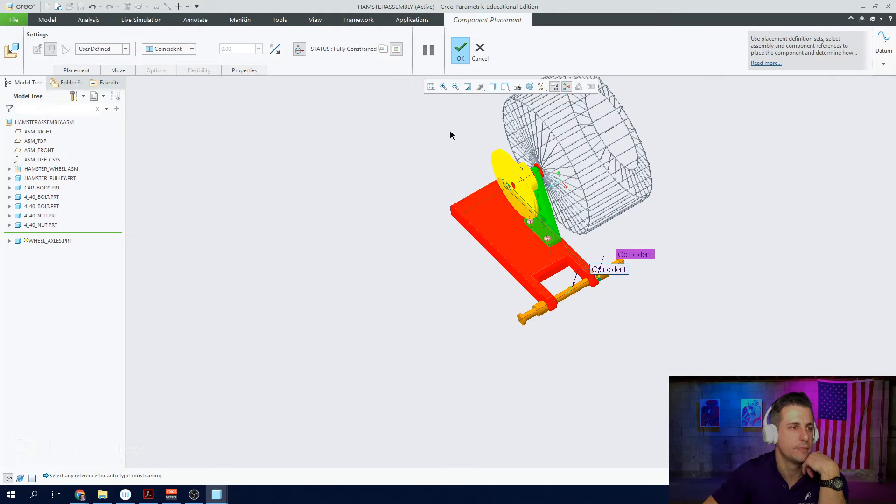
{"action": "left_click", "coordinate": [461, 49]}
- Bring in a second wheel_axles.prt and constrain its axis coincident with the hole axis through the car body's closed end
{"action": "left_click", "coordinate": [154, 42]}
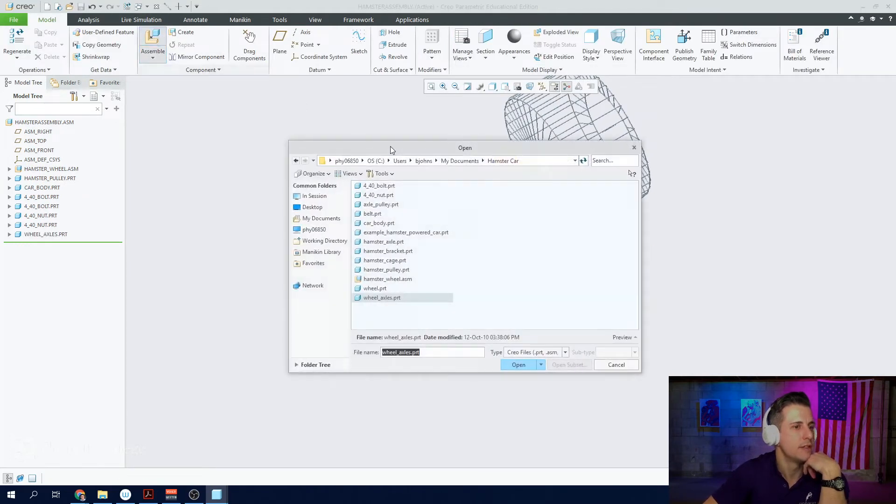
{"action": "double_click", "coordinate": [386, 299]}
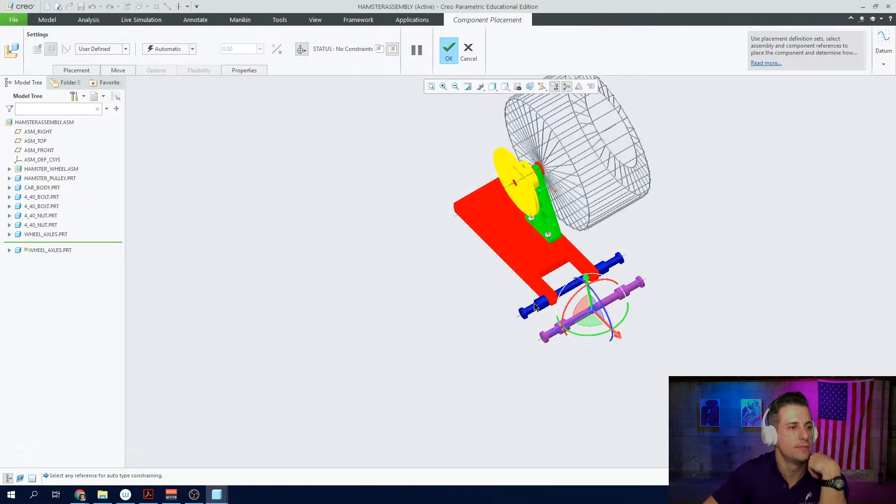
{"action": "scroll", "coordinate": [571, 315], "scroll_direction": "down", "scroll_amount": 5}
{"action": "scroll", "coordinate": [568, 321], "scroll_direction": "up", "scroll_amount": 5}
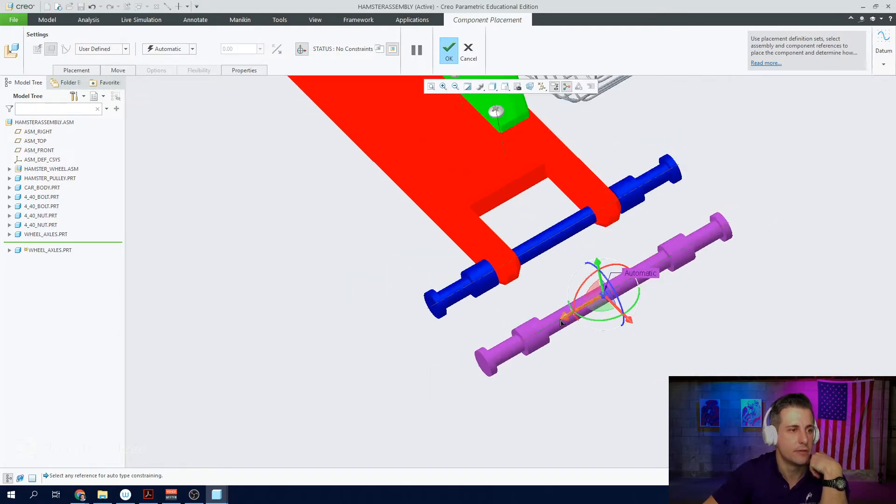
{"action": "scroll", "coordinate": [517, 271], "scroll_direction": "down", "scroll_amount": 5}
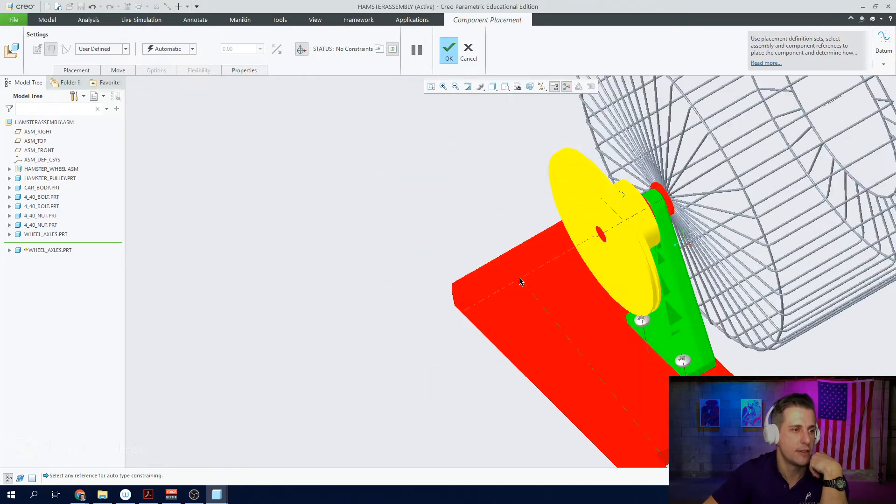
{"action": "left_click", "coordinate": [520, 280]}
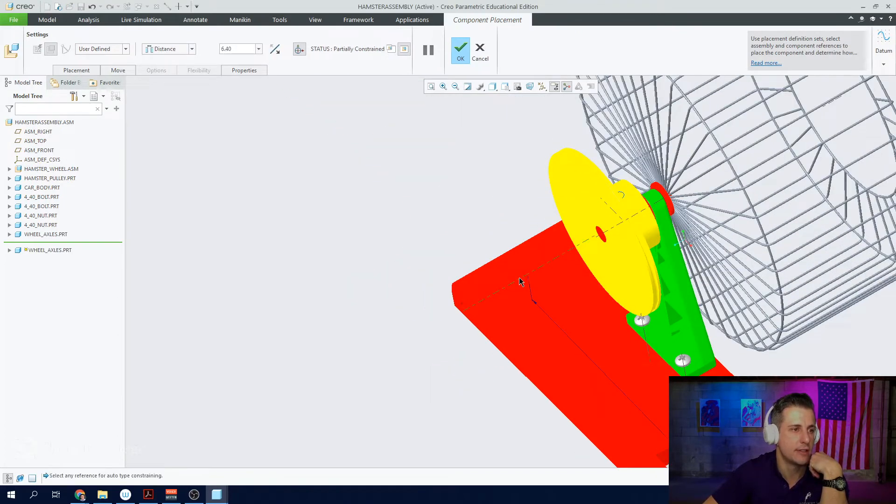
{"action": "left_click", "coordinate": [182, 48]}
{"action": "left_click", "coordinate": [160, 83]}
- Slide the second wheel axle along its axis until its far collar is clear of the car body's side
{"action": "scroll", "coordinate": [540, 260], "scroll_direction": "down", "scroll_amount": 4}
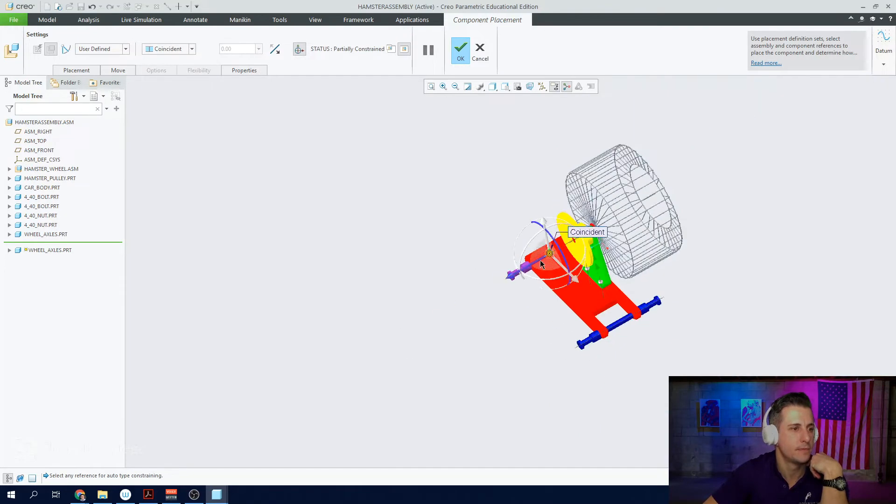
{"action": "scroll", "coordinate": [540, 264], "scroll_direction": "up", "scroll_amount": 5}
{"action": "left_click_drag", "start_coordinate": [541, 251], "coordinate": [352, 306]}
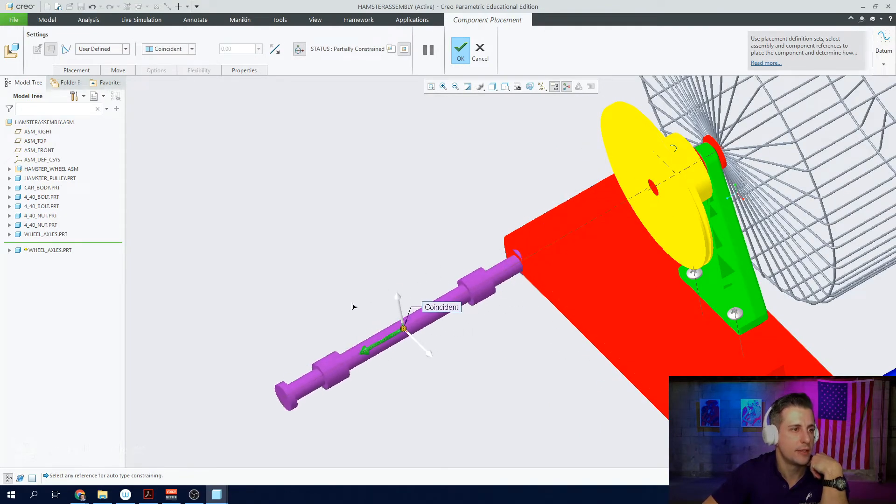
- Make the inner face of the second axle's collar coincident with the car body's side face next to the hamster wheel, and accept the placement
{"action": "scroll", "coordinate": [432, 292], "scroll_direction": "up", "scroll_amount": 6}
{"action": "scroll", "coordinate": [487, 280], "scroll_direction": "down", "scroll_amount": 3}
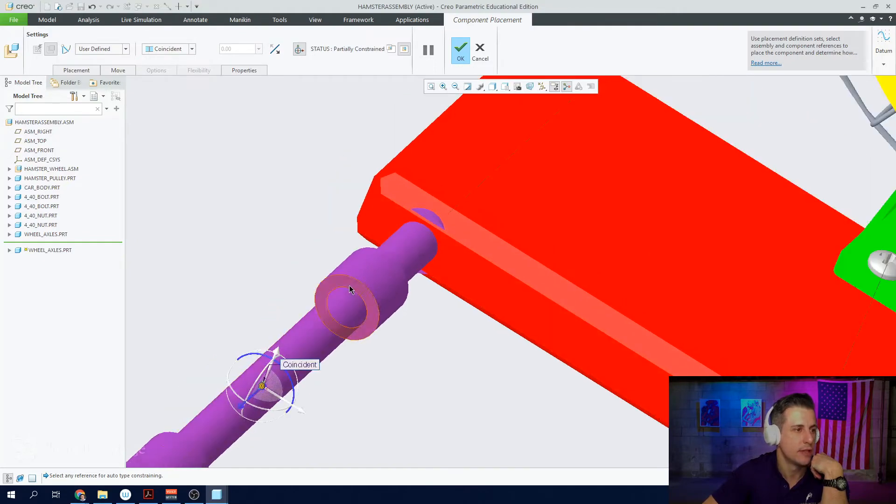
{"action": "left_click", "coordinate": [349, 285]}
{"action": "scroll", "coordinate": [339, 309], "scroll_direction": "down", "scroll_amount": 3}
{"action": "scroll", "coordinate": [338, 310], "scroll_direction": "down", "scroll_amount": 5}
{"action": "middle_click_drag", "start_coordinate": [450, 286], "coordinate": [560, 205]}
{"action": "scroll", "coordinate": [564, 204], "scroll_direction": "up", "scroll_amount": 4}
{"action": "scroll", "coordinate": [564, 204], "scroll_direction": "up", "scroll_amount": 3}
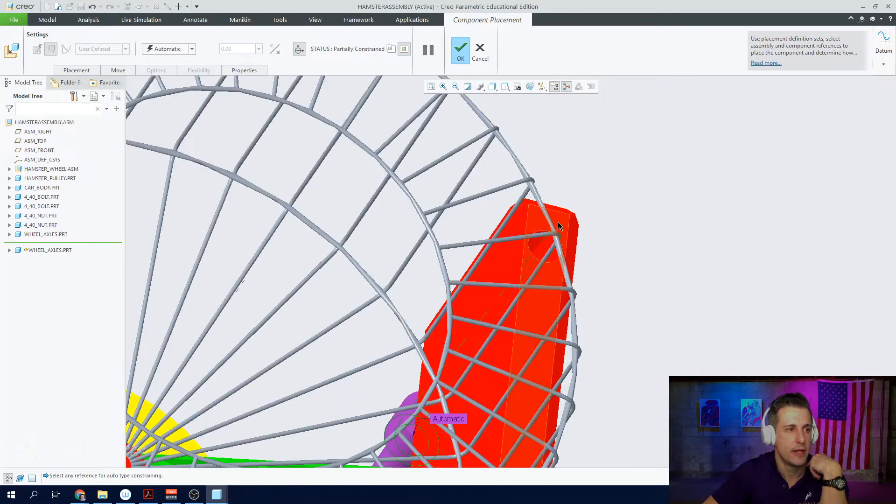
{"action": "left_click", "coordinate": [558, 222]}
{"action": "left_click", "coordinate": [192, 49]}
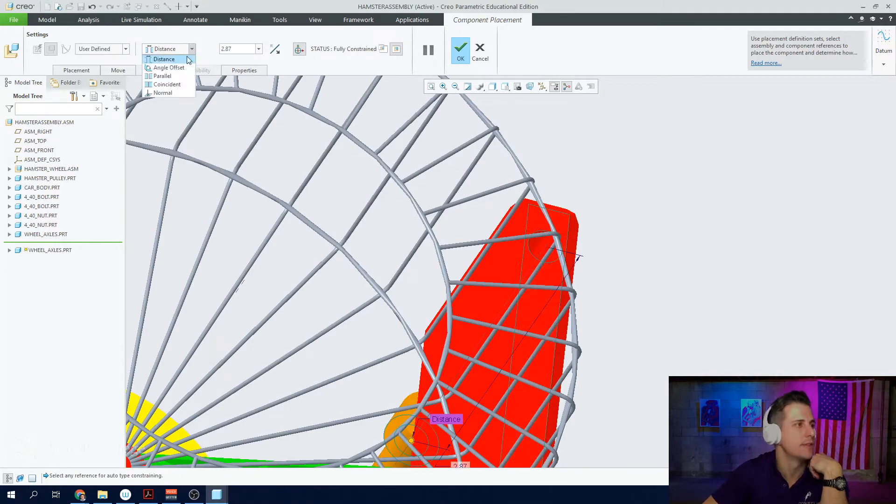
{"action": "left_click", "coordinate": [172, 84]}
{"action": "scroll", "coordinate": [682, 186], "scroll_direction": "down", "scroll_amount": 6}
{"action": "middle_click_drag", "start_coordinate": [660, 220], "coordinate": [732, 202]}
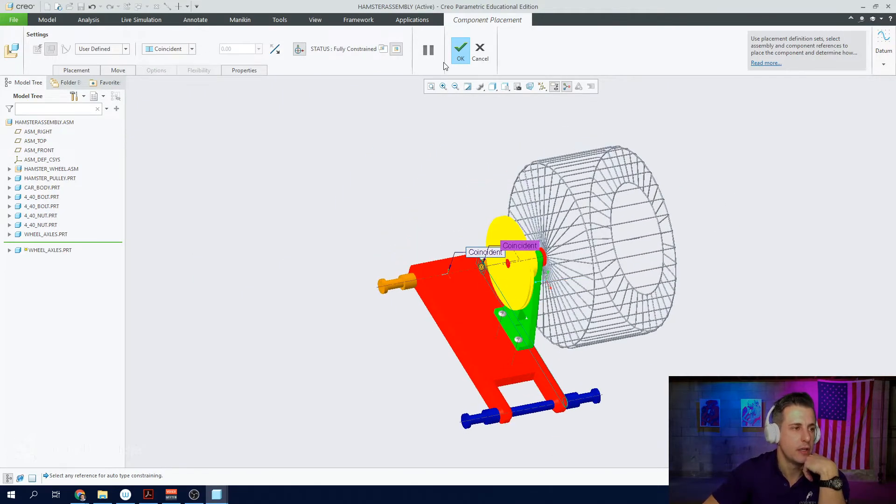
{"action": "left_click", "coordinate": [458, 47]}
- Bring wheel.prt into the assembly and move it sideways, clear of the axle at the car body's forked end
{"action": "middle_click_drag", "start_coordinate": [690, 366], "coordinate": [486, 342]}
{"action": "scroll", "coordinate": [486, 342], "scroll_direction": "up", "scroll_amount": 3}
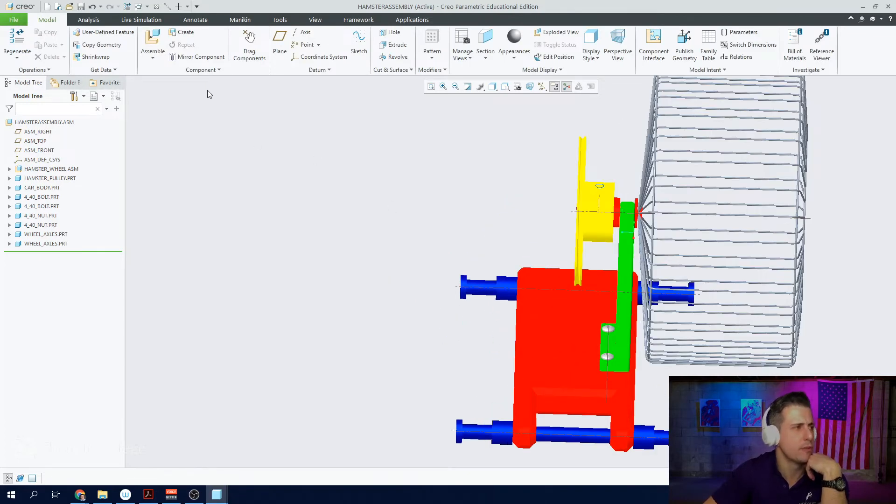
{"action": "left_click", "coordinate": [154, 41]}
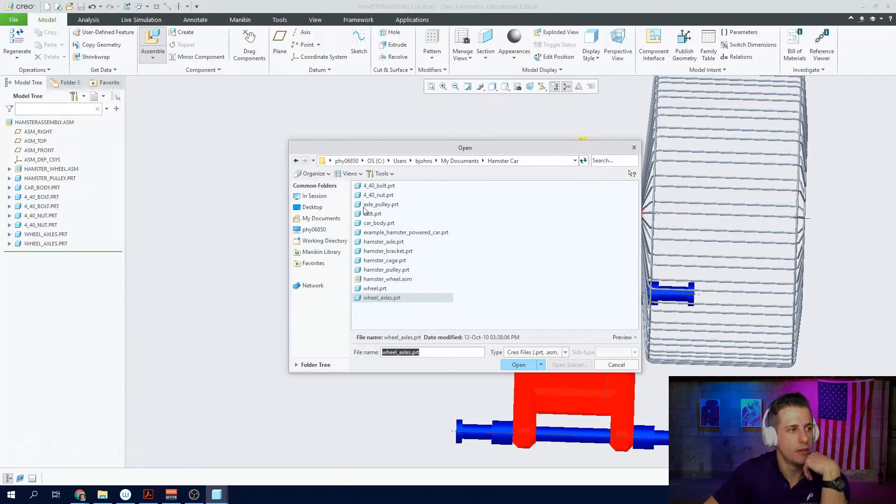
{"action": "double_click", "coordinate": [375, 288]}
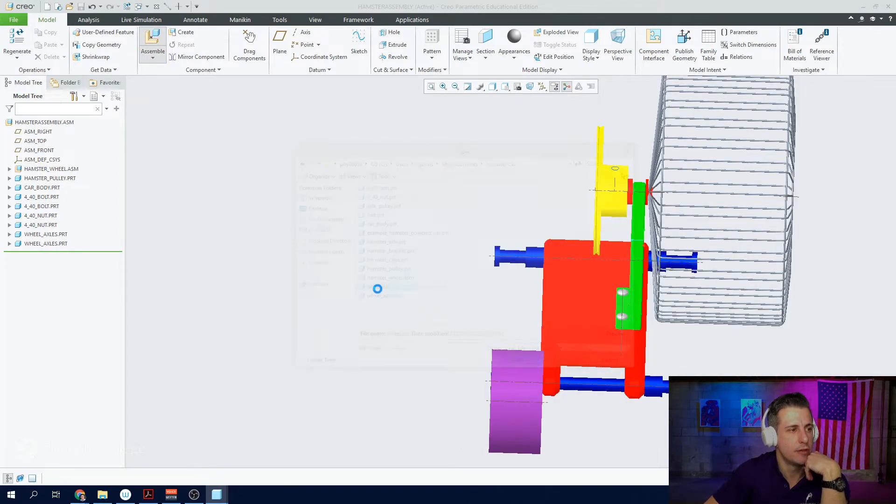
{"action": "scroll", "coordinate": [490, 320], "scroll_direction": "up", "scroll_amount": 5}
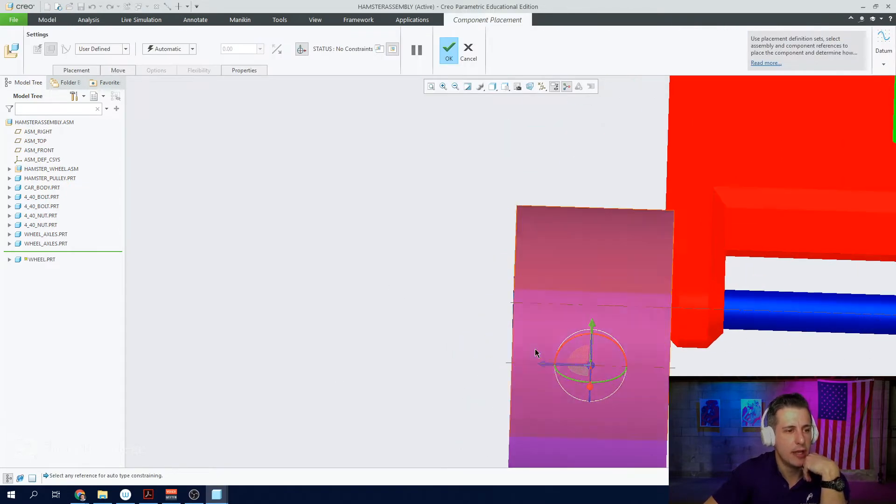
{"action": "scroll", "coordinate": [537, 352], "scroll_direction": "down", "scroll_amount": 5}
{"action": "left_click_drag", "start_coordinate": [505, 355], "coordinate": [386, 349]}
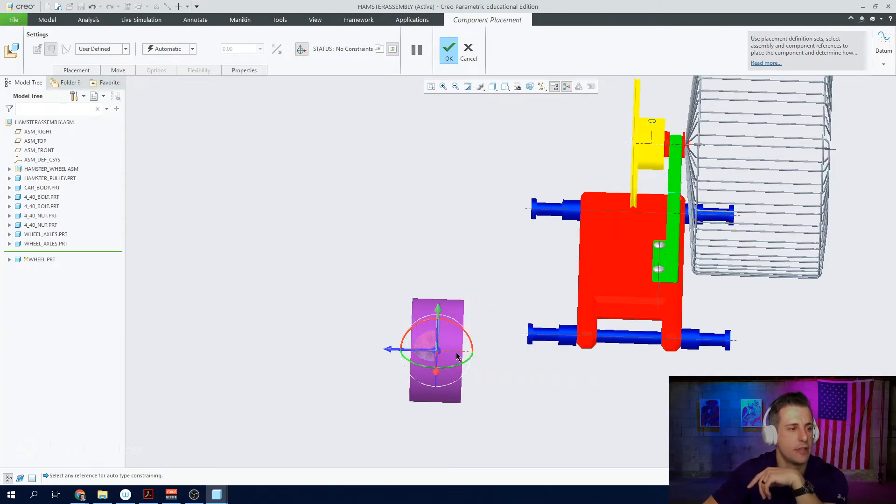
- Constrain the wheel's axis coincident with the axis of the axle in the car body's fork
{"action": "left_click", "coordinate": [460, 354]}
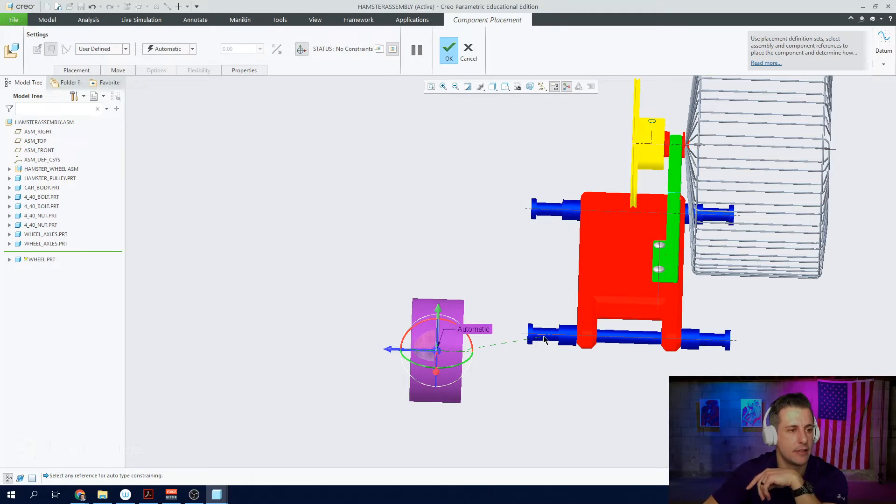
{"action": "left_click", "coordinate": [544, 334]}
{"action": "middle_click_drag", "start_coordinate": [471, 348], "coordinate": [420, 349]}
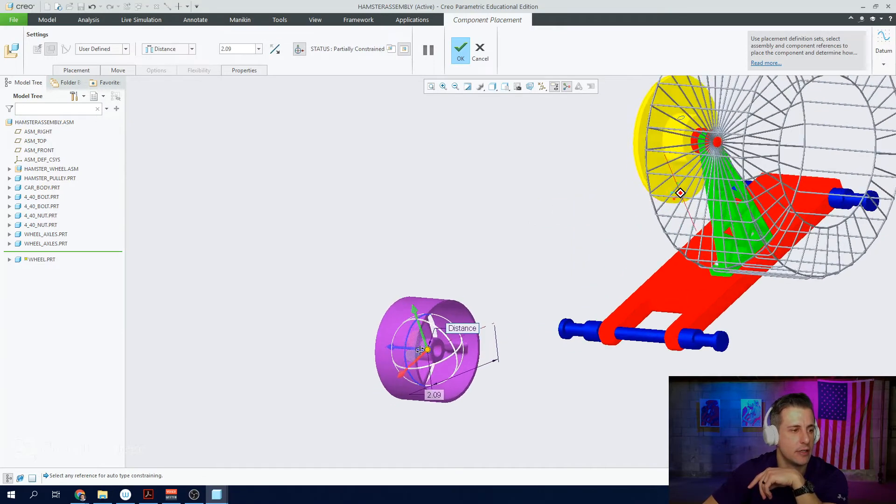
{"action": "left_click", "coordinate": [161, 48]}
{"action": "left_click", "coordinate": [164, 84]}
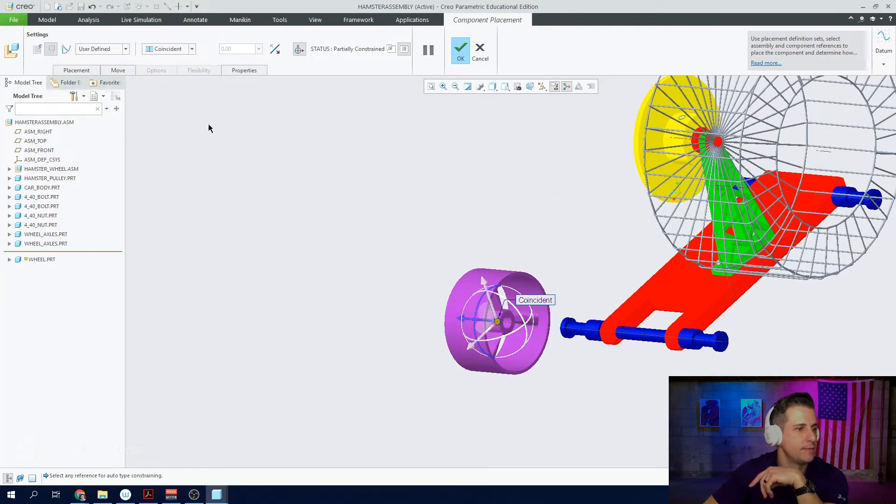
- Make the wheel hub's inner face coincident with the outer face of the axle's collar, and accept the placement
{"action": "scroll", "coordinate": [487, 311], "scroll_direction": "down", "scroll_amount": 4}
{"action": "left_click", "coordinate": [542, 328]}
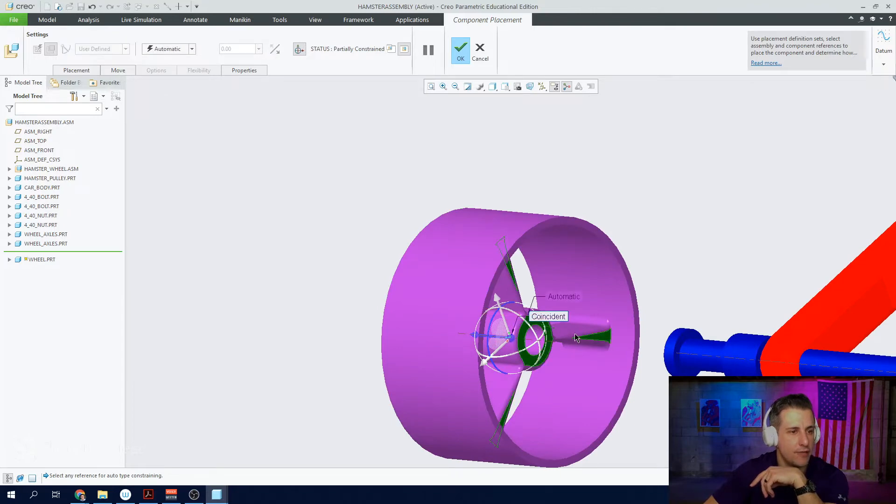
{"action": "middle_click_drag", "start_coordinate": [603, 340], "coordinate": [647, 321]}
{"action": "scroll", "coordinate": [647, 322], "scroll_direction": "down", "scroll_amount": 3}
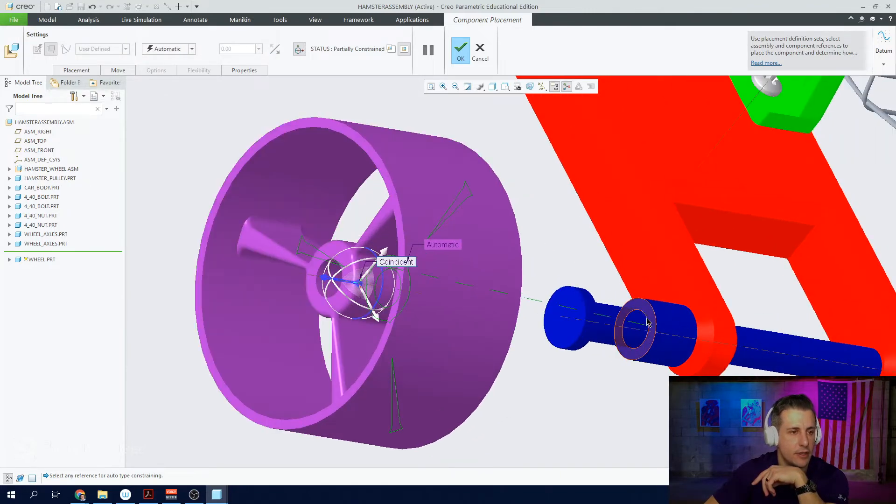
{"action": "left_click", "coordinate": [650, 315]}
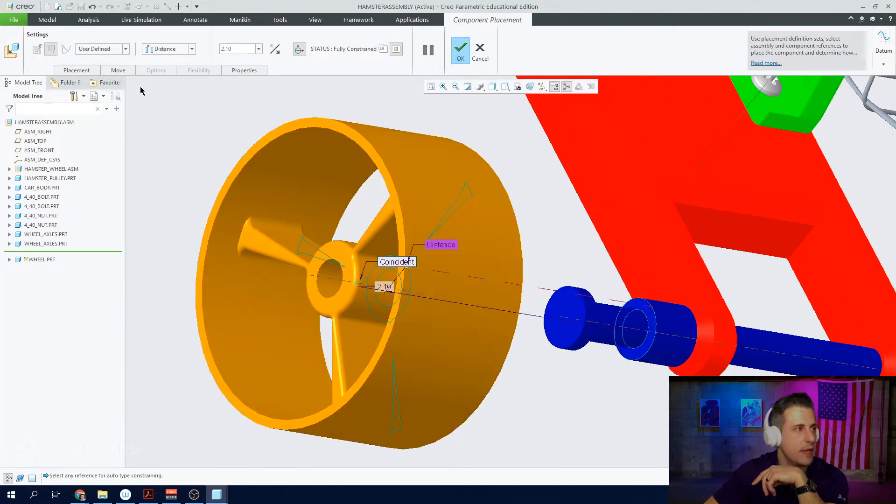
{"action": "left_click", "coordinate": [165, 49]}
{"action": "left_click", "coordinate": [166, 84]}
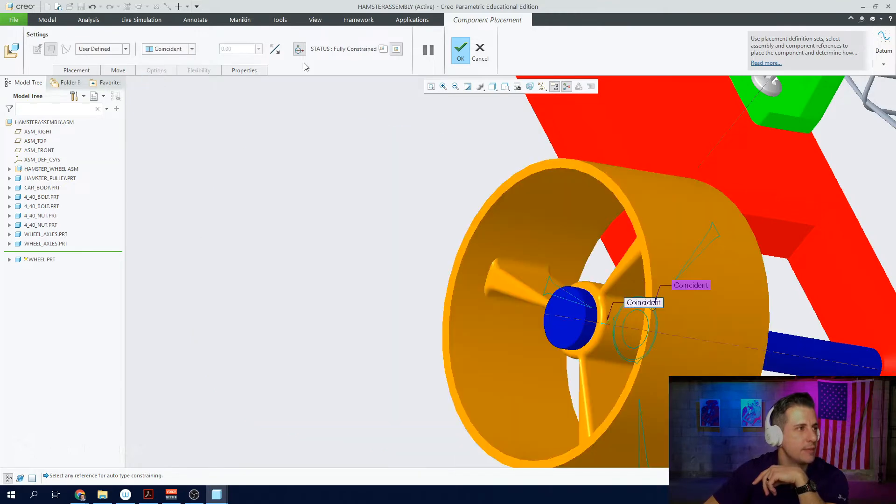
{"action": "left_click", "coordinate": [460, 51]}
- Copy the placed wheel.prt component and paste a second instance of it into the assembly
{"action": "scroll", "coordinate": [546, 238], "scroll_direction": "up", "scroll_amount": 5}
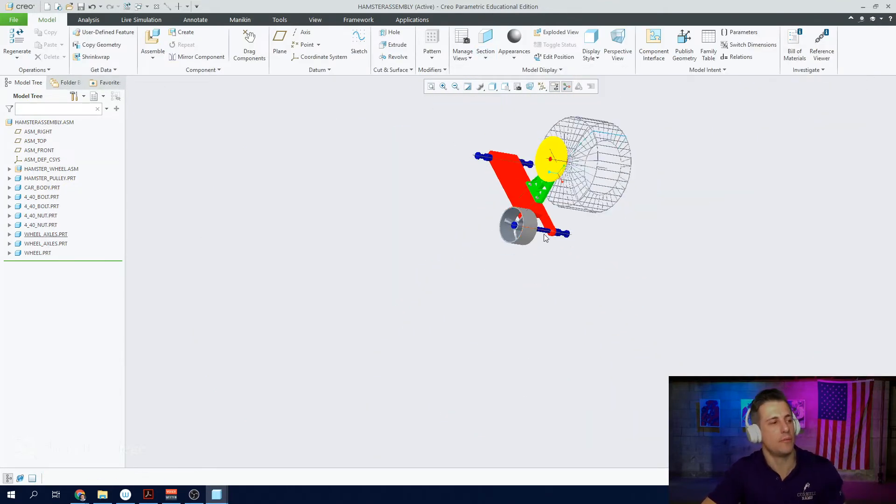
{"action": "middle_click_drag", "start_coordinate": [546, 238], "coordinate": [450, 251]}
{"action": "scroll", "coordinate": [529, 216], "scroll_direction": "down", "scroll_amount": 4}
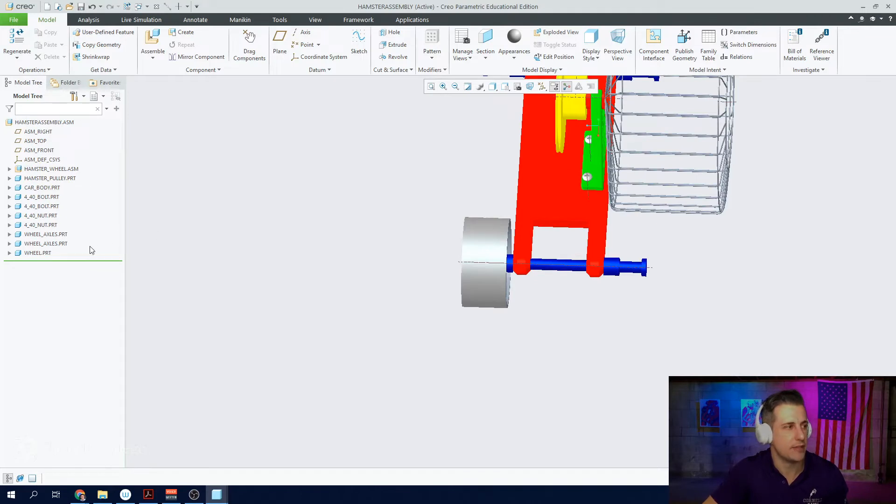
{"action": "left_click", "coordinate": [34, 256]}
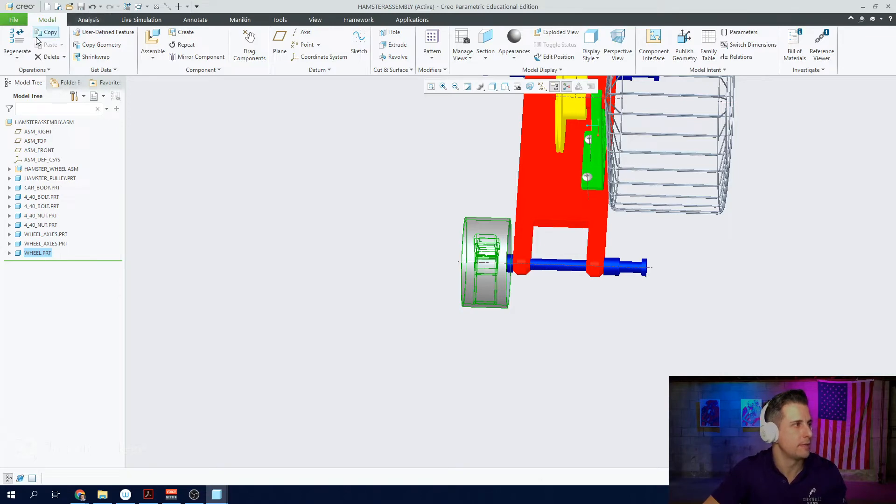
{"action": "left_click", "coordinate": [197, 8]}
{"action": "left_click", "coordinate": [195, 7]}
{"action": "left_click", "coordinate": [18, 19]}
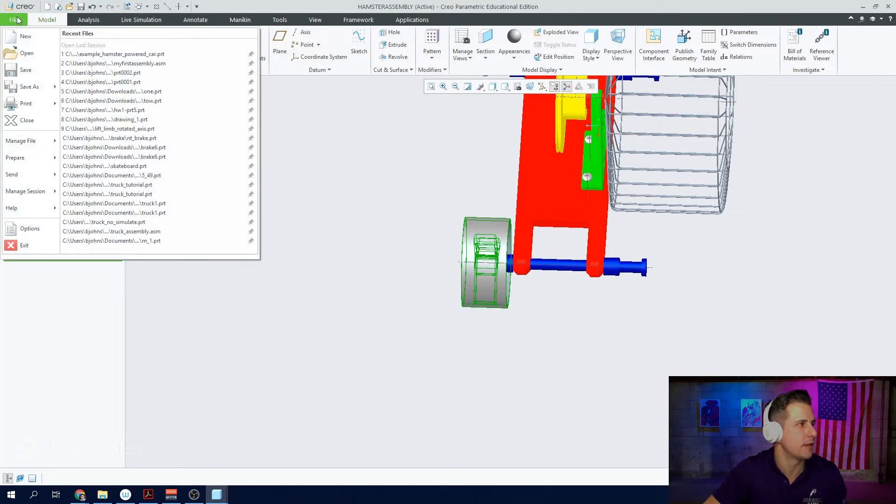
{"action": "left_click", "coordinate": [17, 20]}
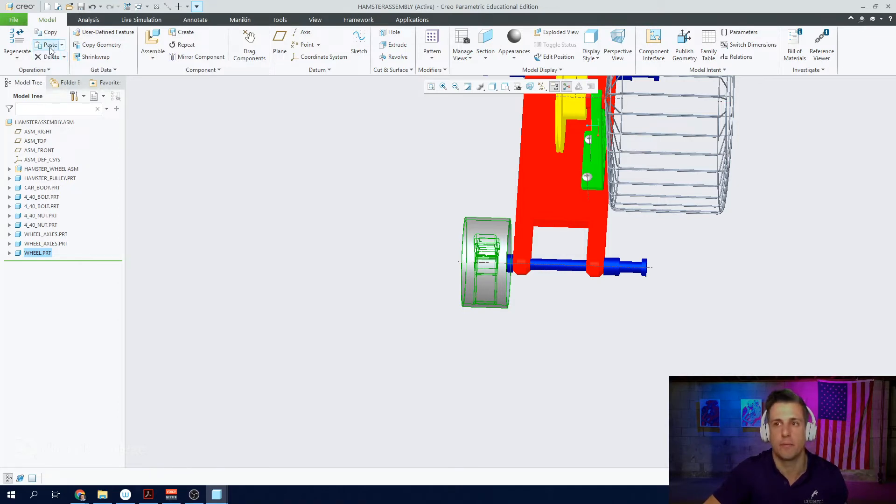
{"action": "left_click", "coordinate": [49, 45]}
- Align the pasted wheel's axis with the axle at the car body's solid end and slide the wheel outward along it
{"action": "scroll", "coordinate": [372, 209], "scroll_direction": "down", "scroll_amount": 5}
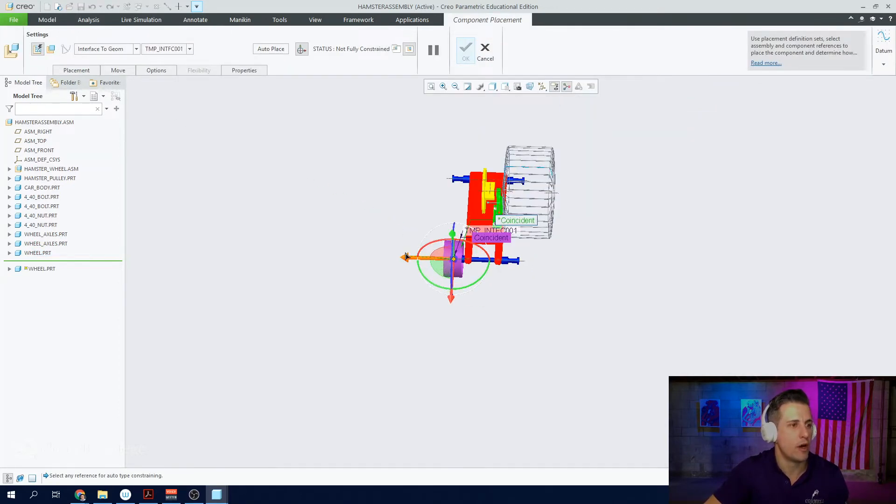
{"action": "scroll", "coordinate": [428, 192], "scroll_direction": "up", "scroll_amount": 10}
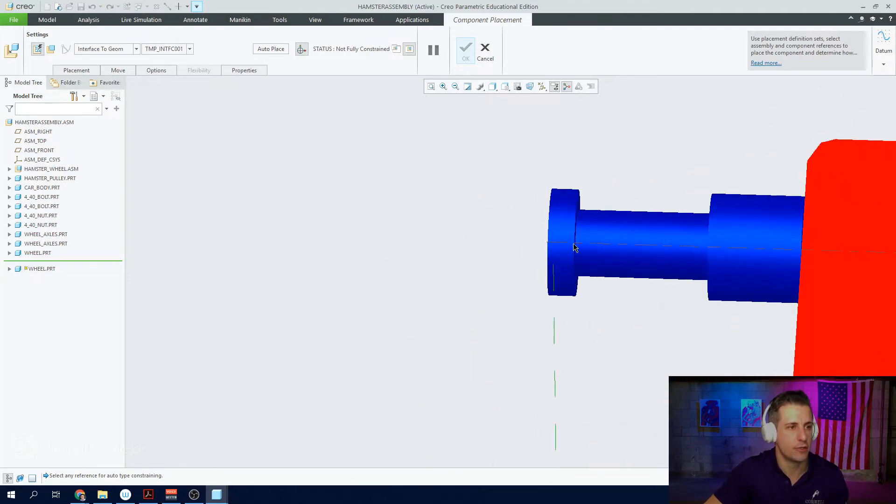
{"action": "left_click", "coordinate": [623, 248]}
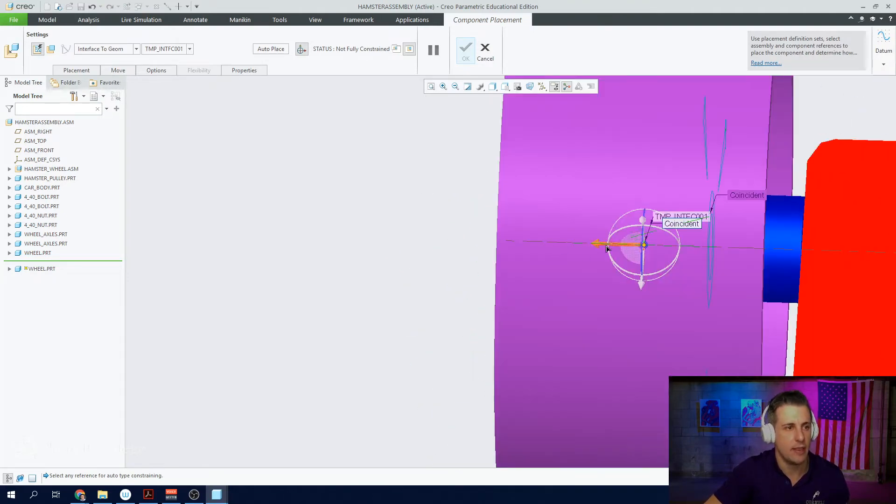
{"action": "left_click_drag", "start_coordinate": [595, 246], "coordinate": [485, 245]}
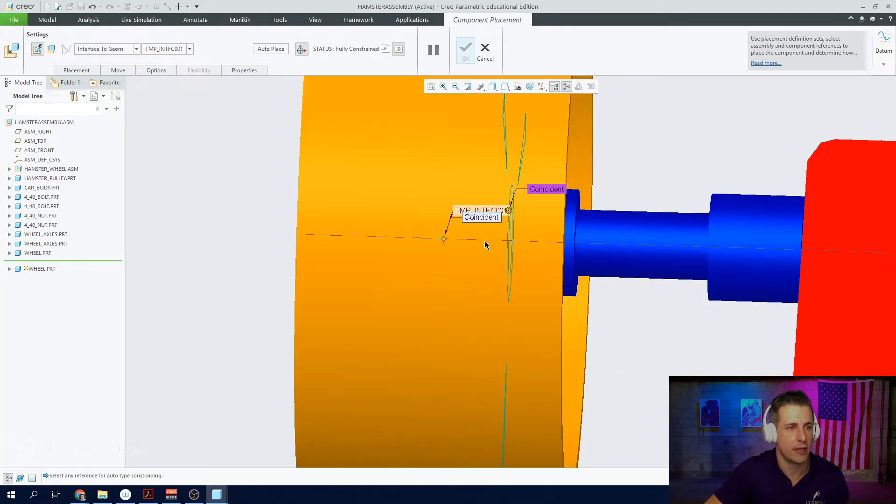
- Seat the pasted wheel's hub against the outer face of the axle collar and accept the placement
{"action": "middle_click_drag", "start_coordinate": [351, 234], "coordinate": [393, 230]}
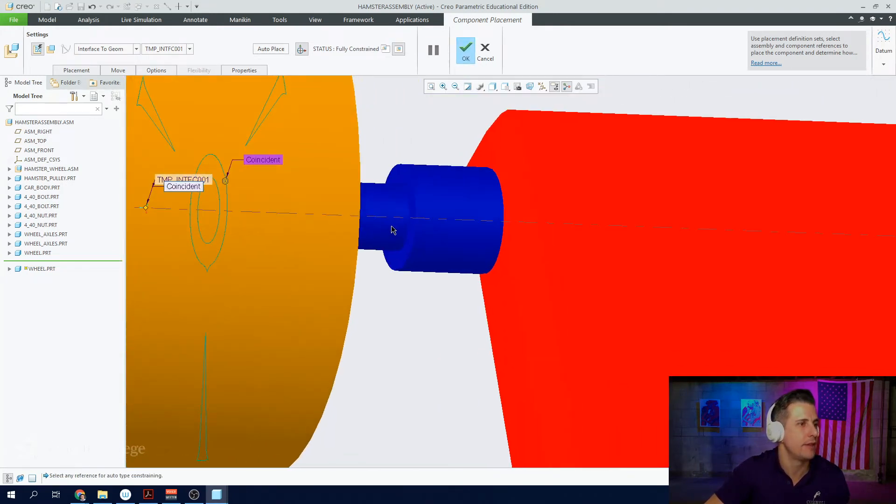
{"action": "scroll", "coordinate": [261, 196], "scroll_direction": "up", "scroll_amount": 5}
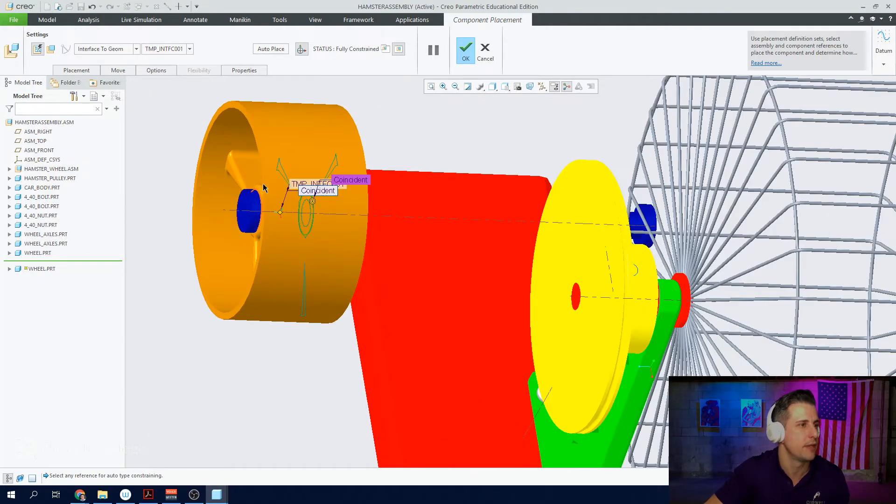
{"action": "middle_click_drag", "start_coordinate": [264, 188], "coordinate": [333, 131]}
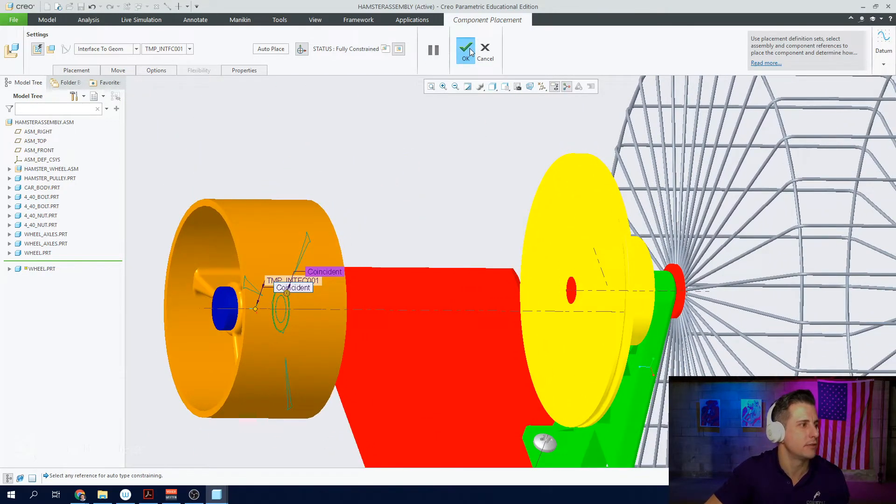
{"action": "left_click", "coordinate": [466, 51]}
{"action": "key", "text": "ctrl+d"}
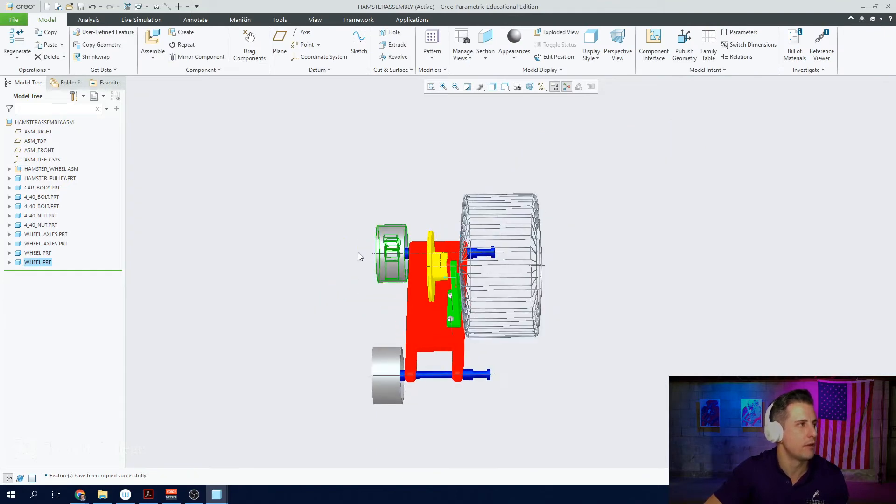
- Paste another wheel.prt onto the same axle's opposite end, referencing the axle's axis and the outer face of its collar
{"action": "left_click", "coordinate": [48, 45]}
{"action": "middle_click_drag", "start_coordinate": [337, 265], "coordinate": [349, 279]}
{"action": "scroll", "coordinate": [407, 225], "scroll_direction": "up", "scroll_amount": 5}
{"action": "scroll", "coordinate": [459, 308], "scroll_direction": "up", "scroll_amount": 3}
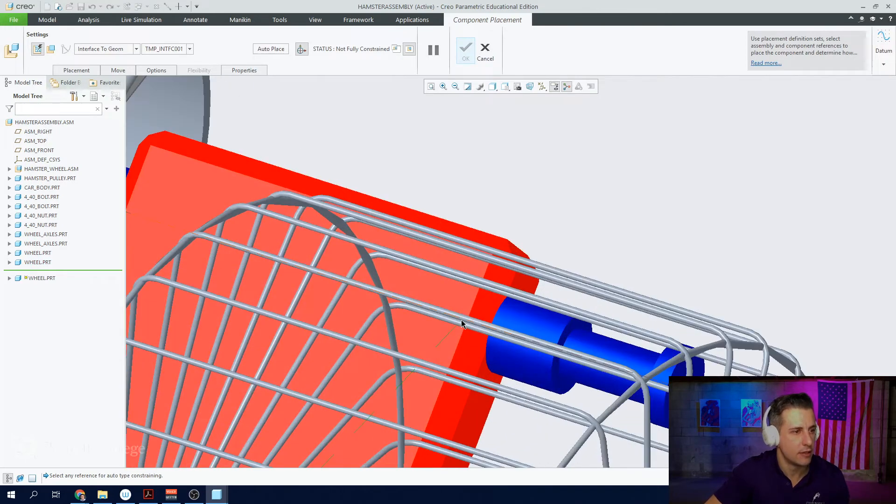
{"action": "middle_click_drag", "start_coordinate": [523, 290], "coordinate": [496, 320]}
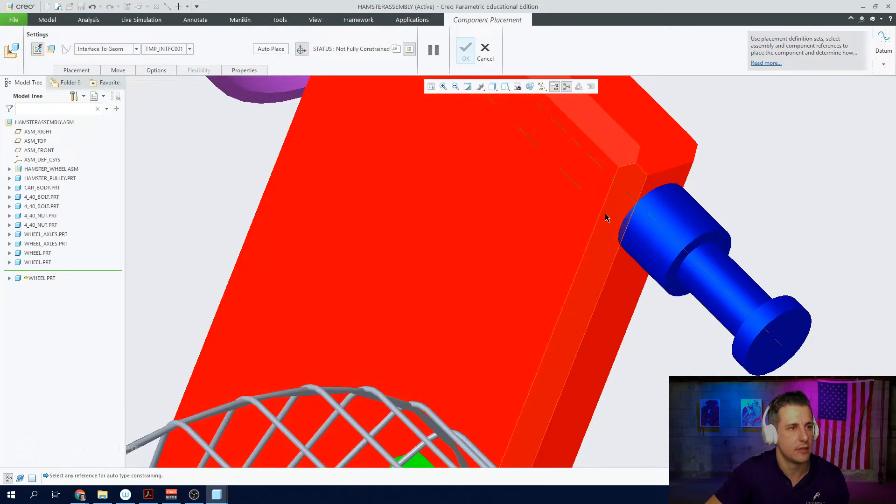
{"action": "left_click", "coordinate": [707, 238]}
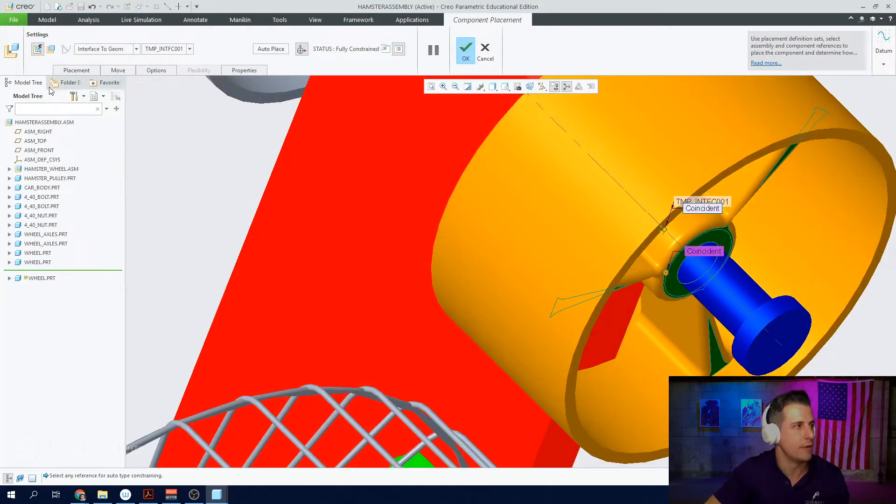
- Flip the wheel's face-to-collar Coincident constraint so the wheel faces the other way, and accept the placement
{"action": "left_click", "coordinate": [68, 71]}
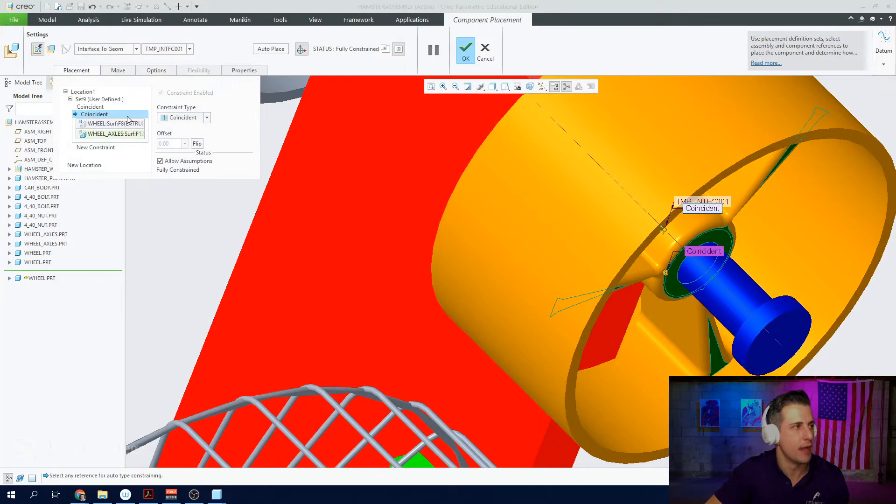
{"action": "left_click", "coordinate": [197, 144]}
{"action": "scroll", "coordinate": [466, 190], "scroll_direction": "down", "scroll_amount": 5}
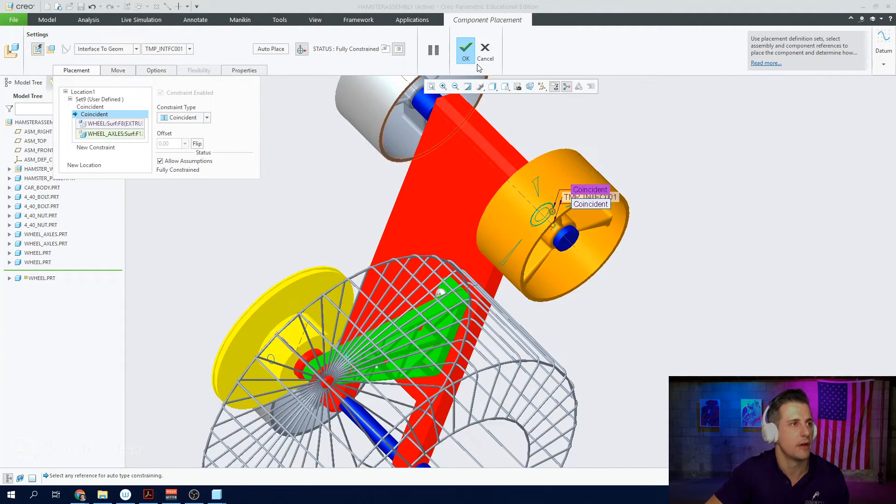
{"action": "left_click", "coordinate": [466, 51]}
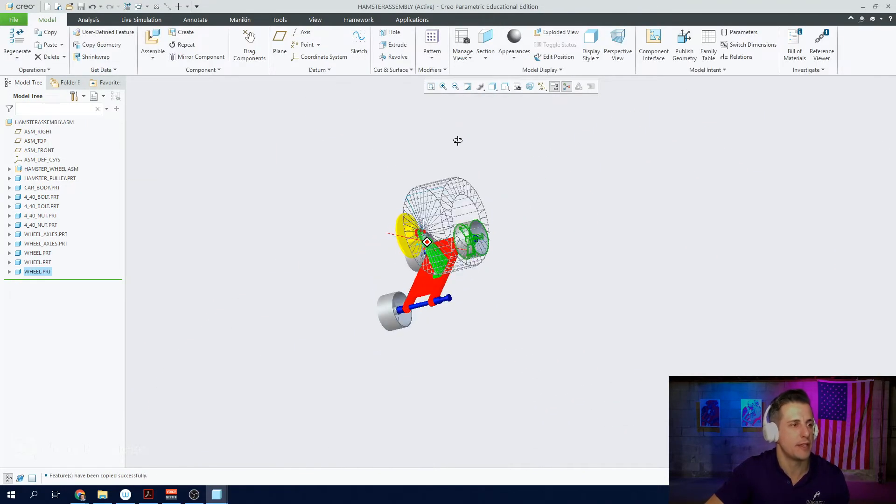
- Bring wheel.prt into the assembly and make its axis coincident with the axis of the axle in the car body's fork
{"action": "left_click", "coordinate": [151, 42]}
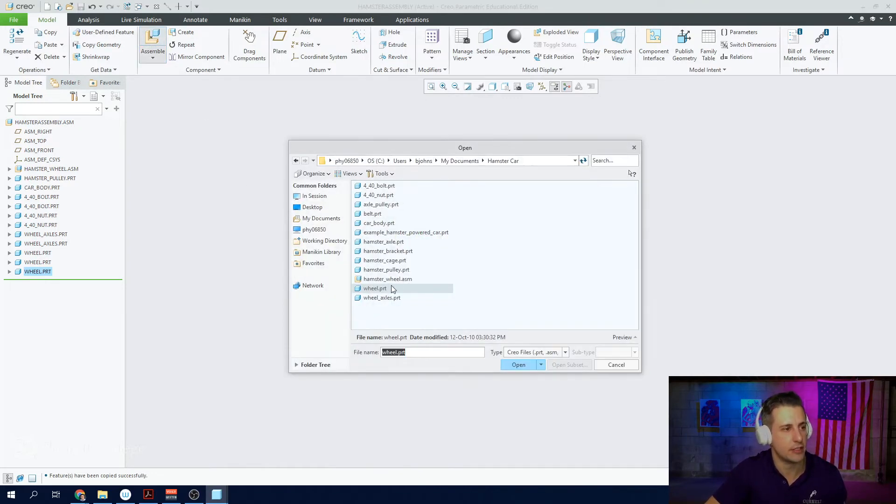
{"action": "double_click", "coordinate": [388, 289]}
{"action": "scroll", "coordinate": [384, 330], "scroll_direction": "up", "scroll_amount": 6}
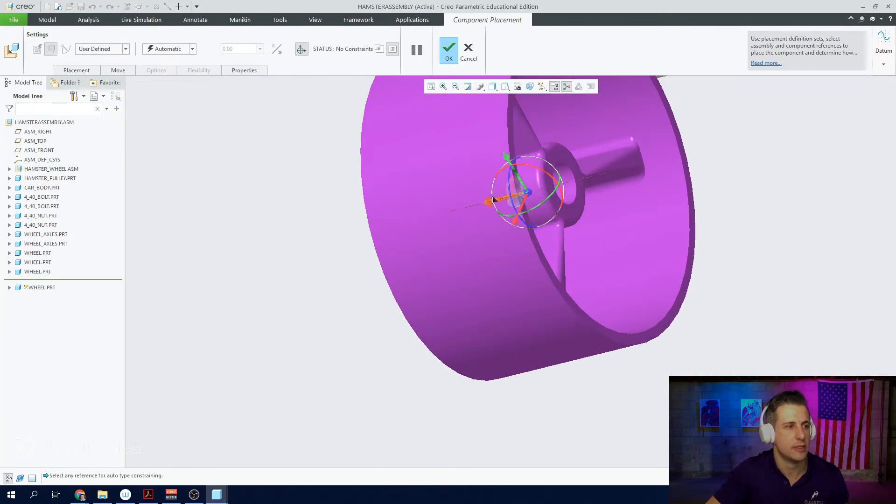
{"action": "scroll", "coordinate": [451, 227], "scroll_direction": "down", "scroll_amount": 5}
{"action": "scroll", "coordinate": [600, 171], "scroll_direction": "up", "scroll_amount": 5}
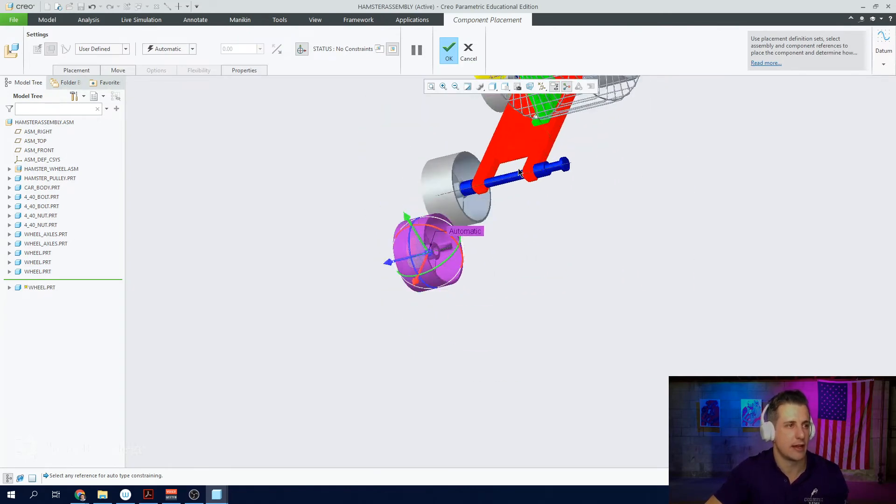
{"action": "left_click", "coordinate": [598, 172]}
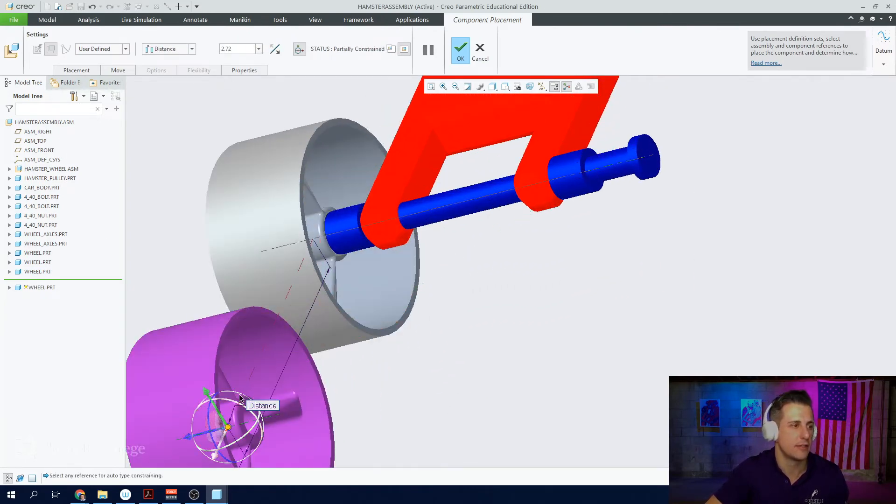
{"action": "left_click", "coordinate": [167, 49]}
{"action": "left_click", "coordinate": [162, 86]}
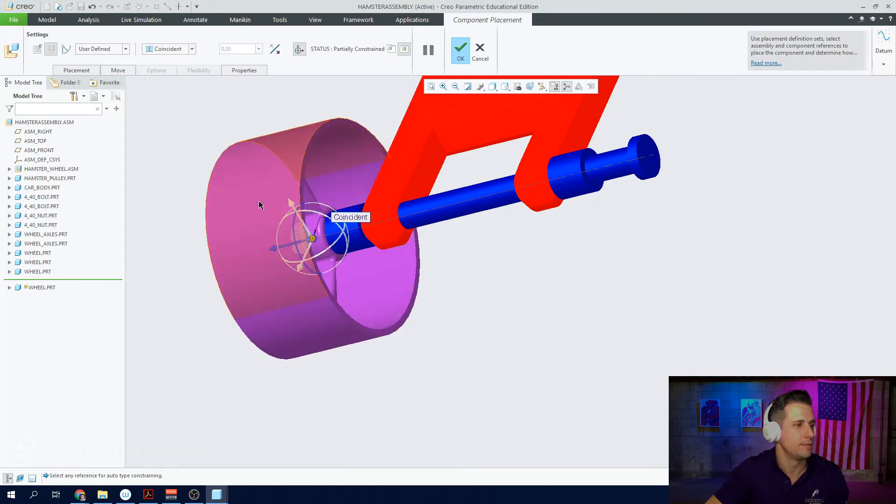
- Slide the new wheel along the axle until it is clear of the fork axle's free end
{"action": "left_click_drag", "start_coordinate": [275, 251], "coordinate": [760, 131]}
{"action": "scroll", "coordinate": [554, 234], "scroll_direction": "down", "scroll_amount": 5}
{"action": "middle_click_drag", "start_coordinate": [518, 241], "coordinate": [577, 213]}
{"action": "scroll", "coordinate": [578, 214], "scroll_direction": "up", "scroll_amount": 6}
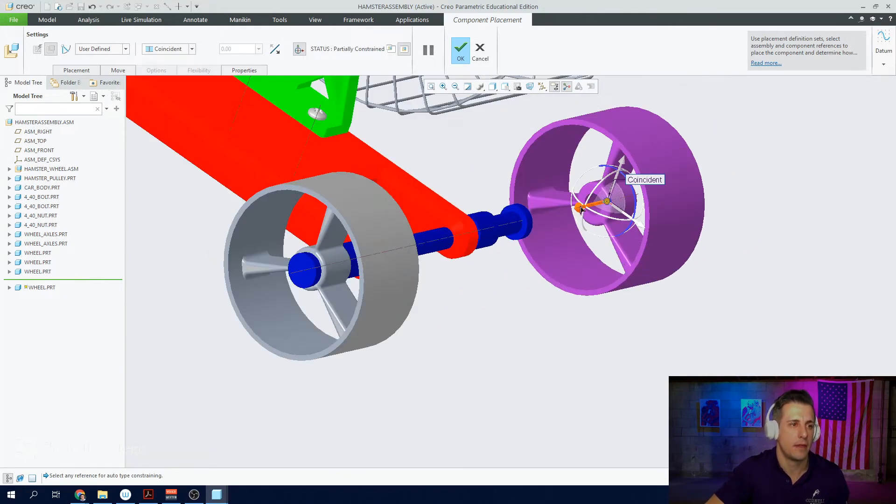
- Make the wheel hub's inner face coincident with the outer face of the fork axle's free collar, and accept the placement
{"action": "left_click", "coordinate": [586, 195]}
{"action": "scroll", "coordinate": [536, 232], "scroll_direction": "down", "scroll_amount": 5}
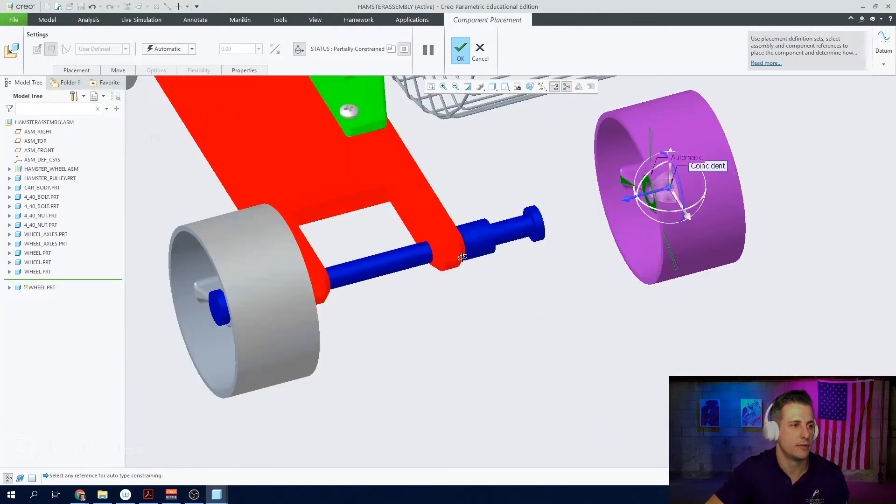
{"action": "scroll", "coordinate": [568, 239], "scroll_direction": "up", "scroll_amount": 7}
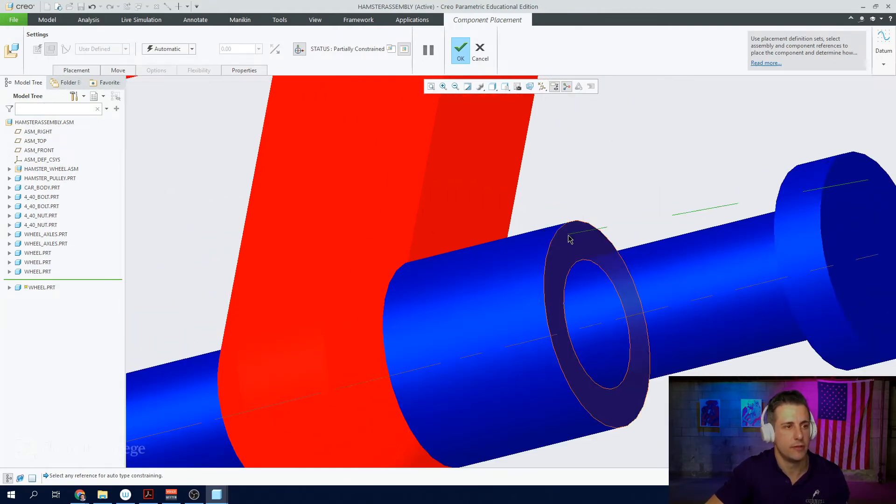
{"action": "left_click", "coordinate": [568, 239]}
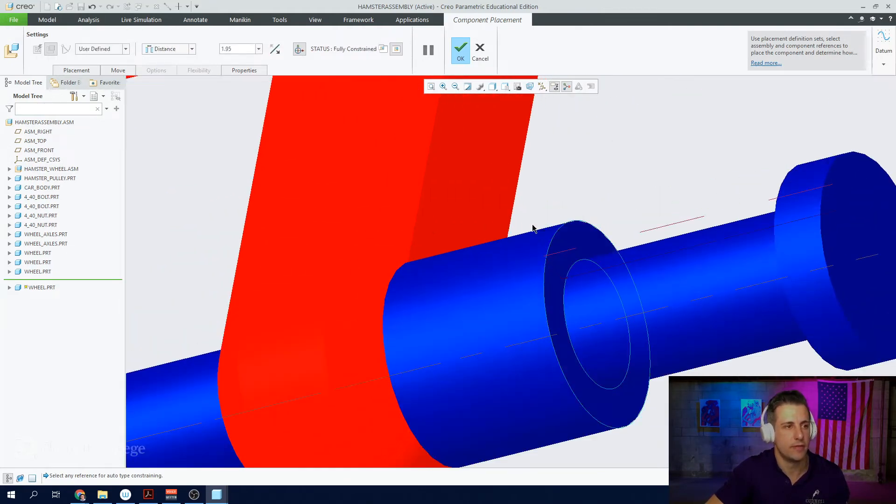
{"action": "left_click", "coordinate": [168, 49]}
{"action": "left_click", "coordinate": [173, 81]}
{"action": "scroll", "coordinate": [365, 124], "scroll_direction": "down", "scroll_amount": 8}
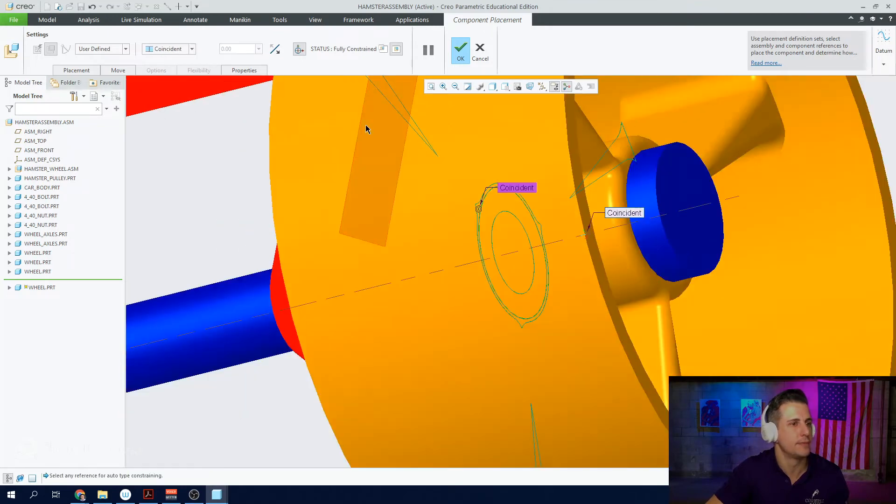
{"action": "scroll", "coordinate": [335, 115], "scroll_direction": "up", "scroll_amount": 3}
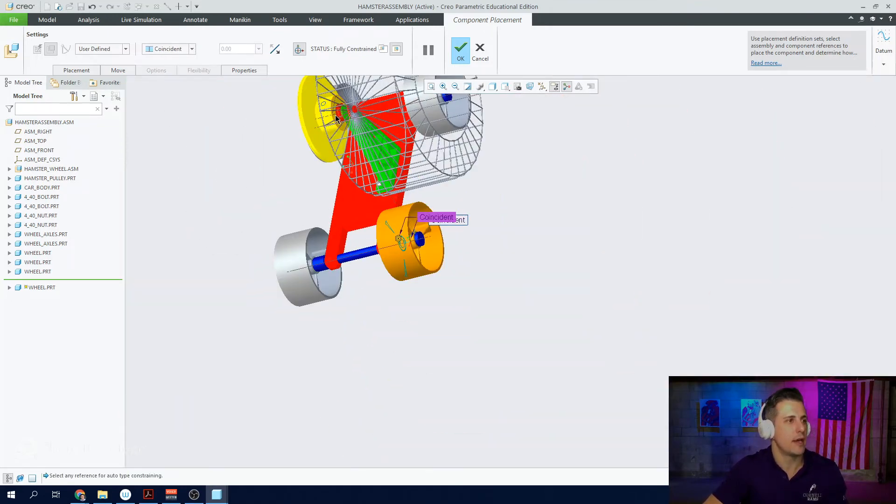
{"action": "left_click", "coordinate": [456, 52]}
{"action": "scroll", "coordinate": [403, 205], "scroll_direction": "down", "scroll_amount": 5}
{"action": "middle_click_drag", "start_coordinate": [404, 205], "coordinate": [427, 192]}
{"action": "scroll", "coordinate": [364, 192], "scroll_direction": "up", "scroll_amount": 3}
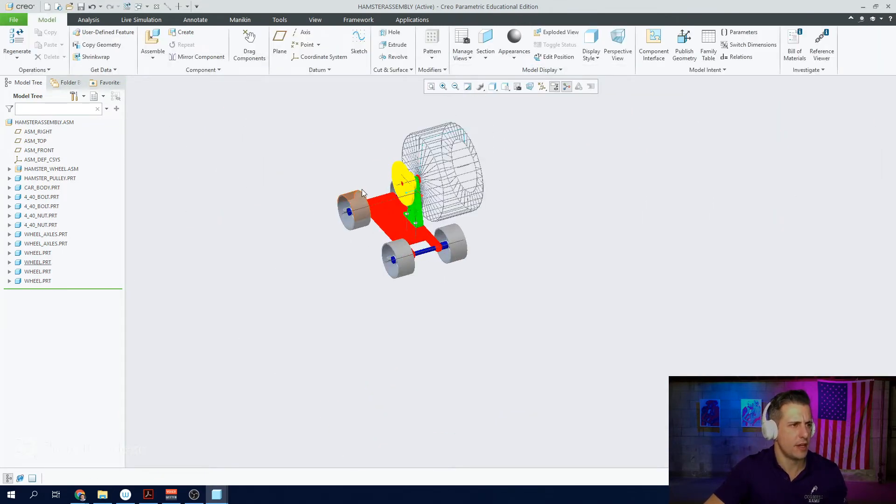
{"action": "middle_click_drag", "start_coordinate": [363, 194], "coordinate": [413, 255]}
{"action": "scroll", "coordinate": [414, 254], "scroll_direction": "up", "scroll_amount": 5}
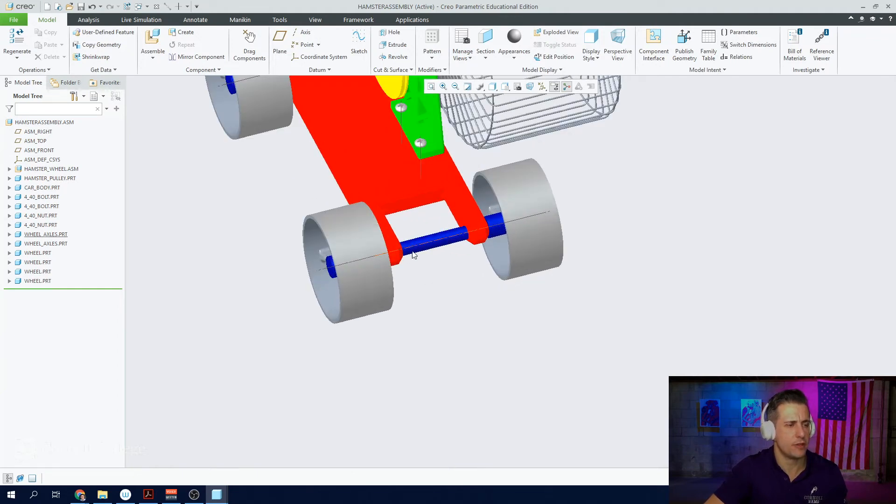
{"action": "scroll", "coordinate": [420, 254], "scroll_direction": "down", "scroll_amount": 5}
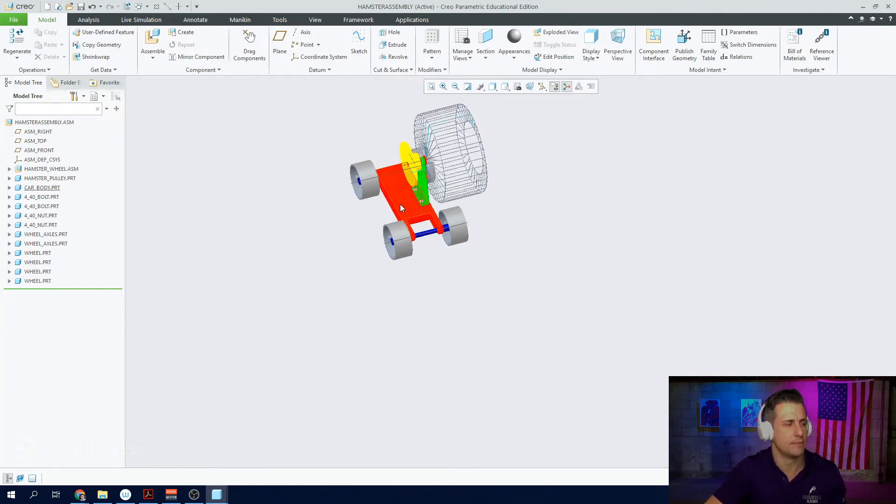
- Bring axle_pulley.prt from the Hamster Car folder into the assembly for placement
{"action": "left_click", "coordinate": [152, 39]}
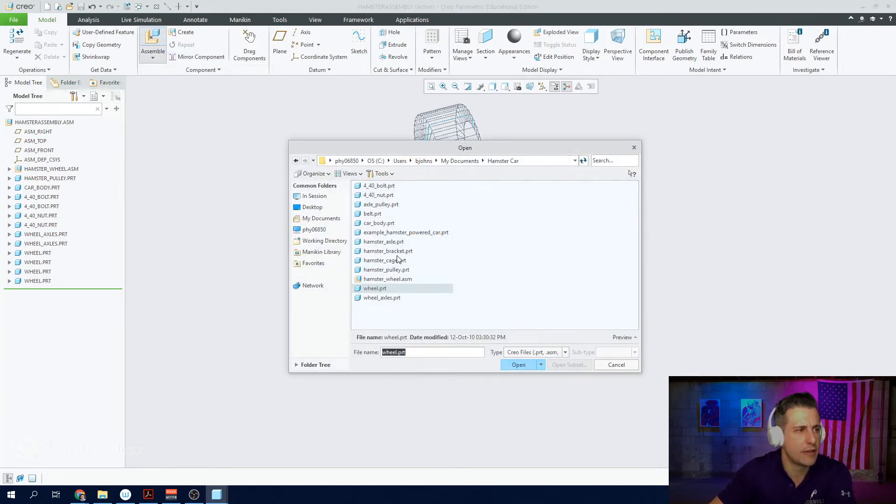
{"action": "left_click", "coordinate": [379, 205]}
{"action": "double_click", "coordinate": [380, 206]}
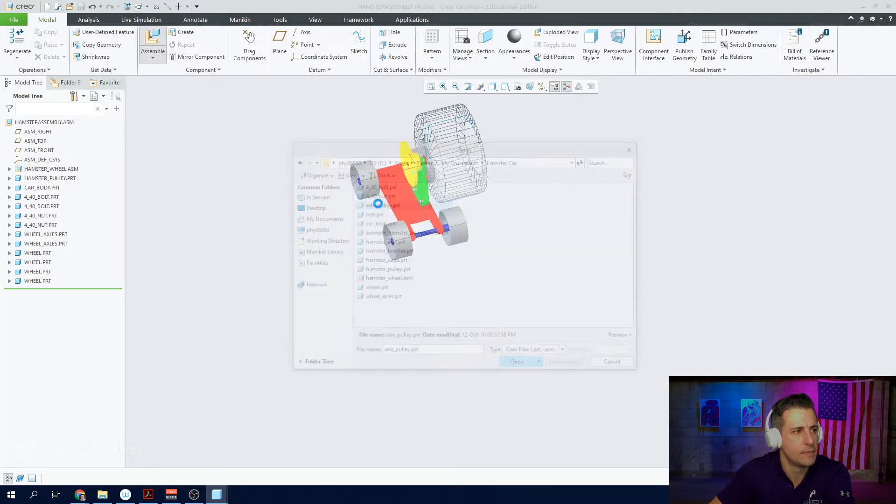
{"action": "scroll", "coordinate": [393, 266], "scroll_direction": "down", "scroll_amount": 5}
{"action": "scroll", "coordinate": [393, 269], "scroll_direction": "down", "scroll_amount": 3}
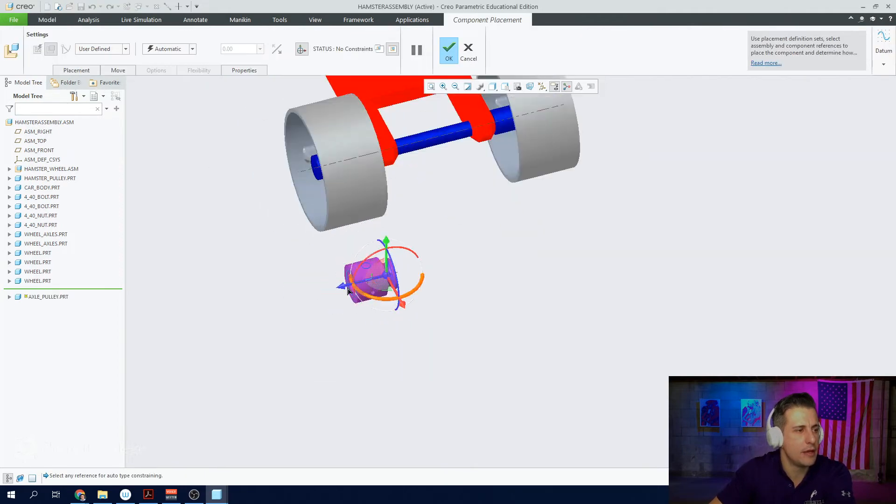
- Make the axle pulley's axis coincident with the axis of the axle in the car body's fork
{"action": "scroll", "coordinate": [309, 264], "scroll_direction": "up", "scroll_amount": 4}
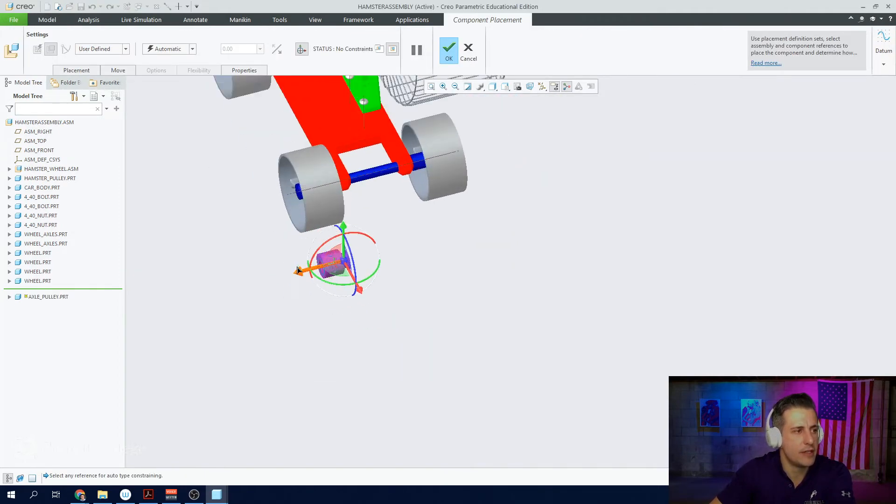
{"action": "scroll", "coordinate": [303, 266], "scroll_direction": "down", "scroll_amount": 5}
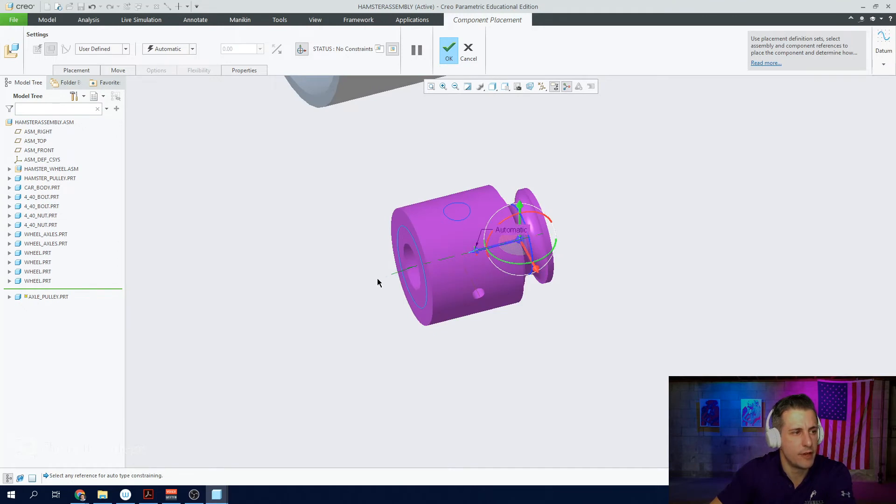
{"action": "scroll", "coordinate": [377, 280], "scroll_direction": "up", "scroll_amount": 4}
{"action": "scroll", "coordinate": [410, 200], "scroll_direction": "down", "scroll_amount": 6}
{"action": "left_click", "coordinate": [422, 220]}
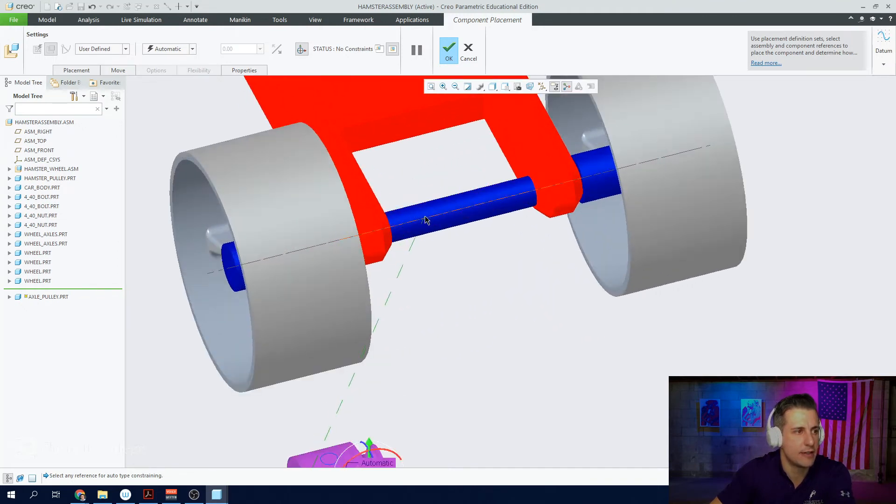
{"action": "left_click", "coordinate": [159, 50]}
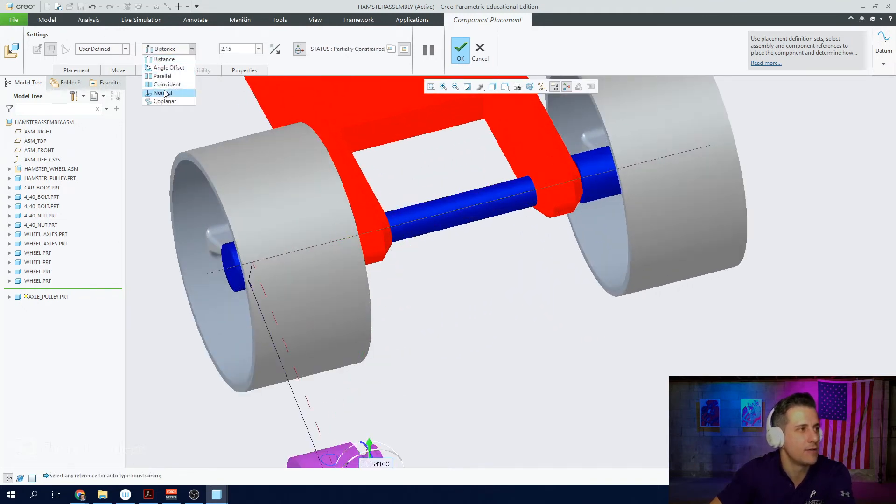
{"action": "left_click", "coordinate": [167, 84]}
- Slide the axle pulley along the axle until it sits between the two arms of the fork
{"action": "scroll", "coordinate": [230, 162], "scroll_direction": "up", "scroll_amount": 4}
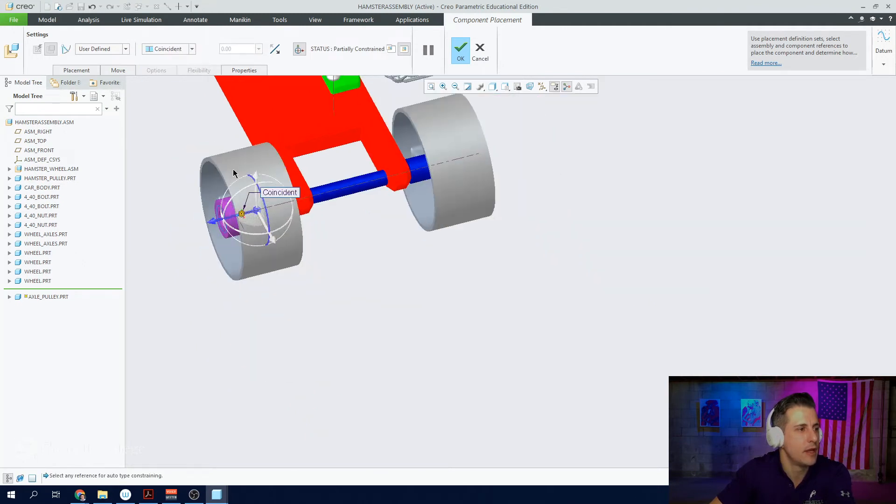
{"action": "left_click_drag", "start_coordinate": [205, 214], "coordinate": [293, 203]}
{"action": "scroll", "coordinate": [310, 193], "scroll_direction": "up", "scroll_amount": 5}
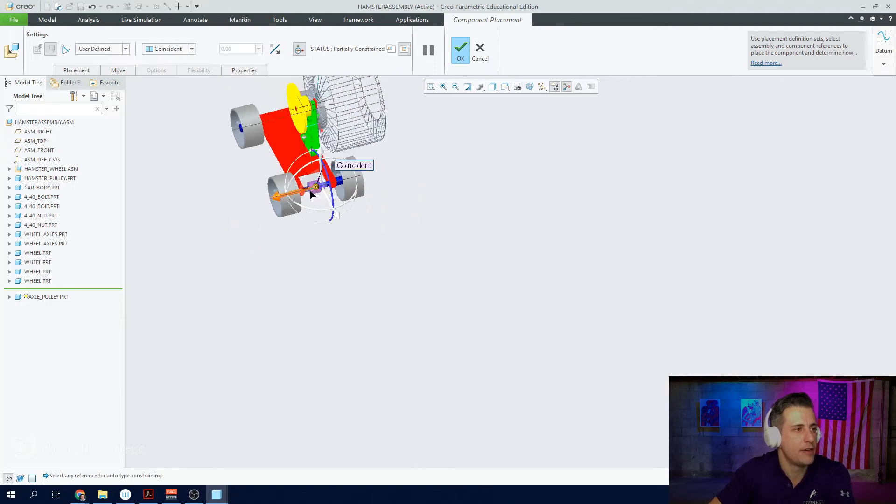
- Compare the belt groove of the hamster pulley with the groove of the axle pulley for alignment
{"action": "scroll", "coordinate": [300, 121], "scroll_direction": "down", "scroll_amount": 5}
{"action": "scroll", "coordinate": [304, 145], "scroll_direction": "down", "scroll_amount": 6}
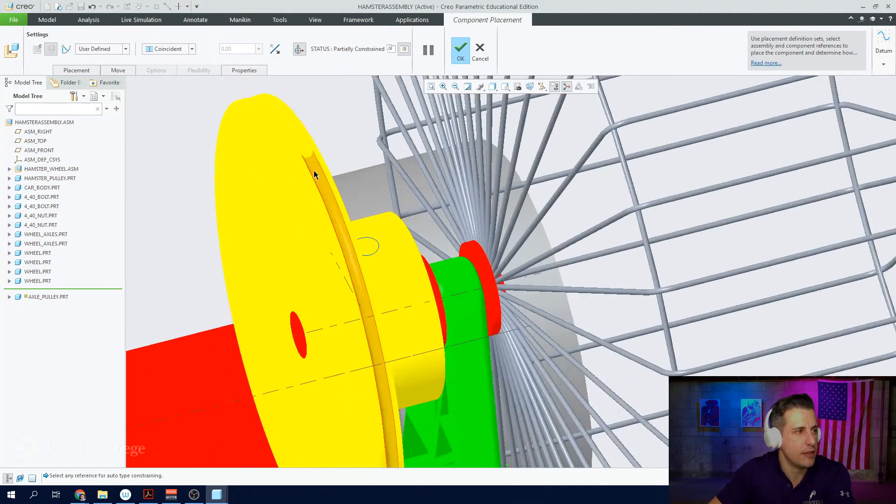
{"action": "scroll", "coordinate": [322, 192], "scroll_direction": "up", "scroll_amount": 2}
{"action": "scroll", "coordinate": [322, 192], "scroll_direction": "up", "scroll_amount": 5}
{"action": "scroll", "coordinate": [370, 299], "scroll_direction": "down", "scroll_amount": 8}
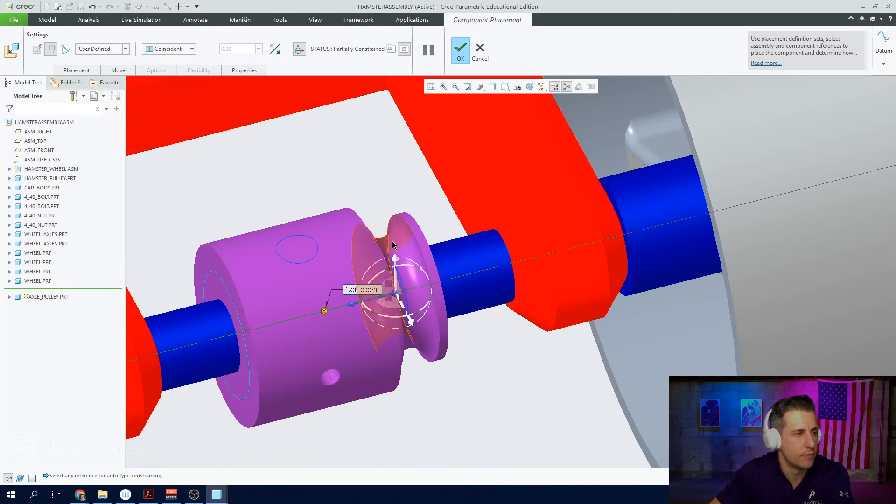
{"action": "scroll", "coordinate": [388, 249], "scroll_direction": "up", "scroll_amount": 10}
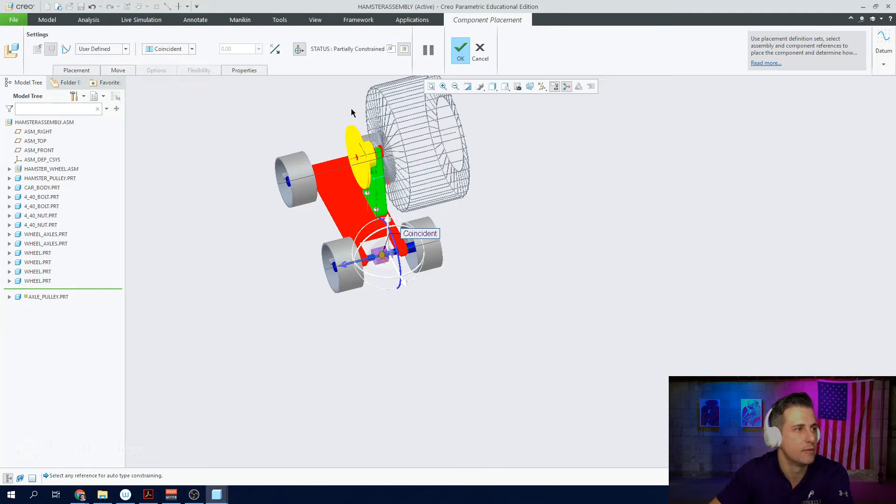
{"action": "scroll", "coordinate": [366, 150], "scroll_direction": "down", "scroll_amount": 8}
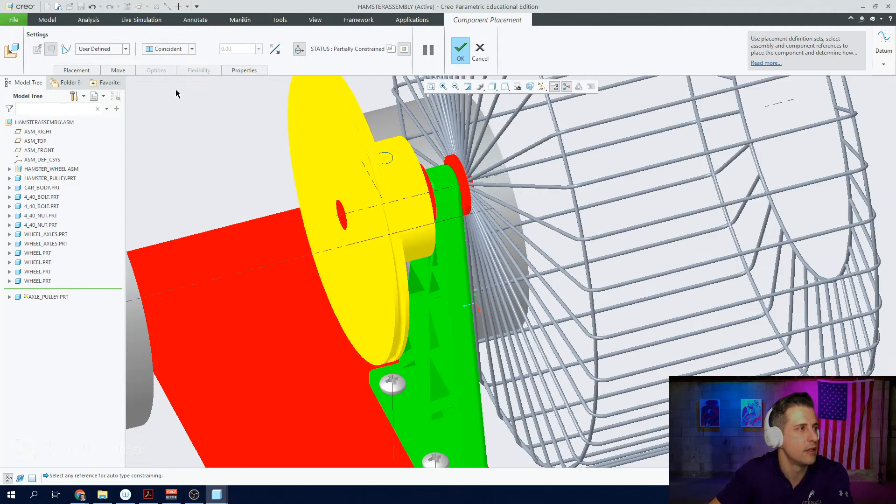
- Turn on the display of datum planes in the assembly
{"action": "left_click", "coordinate": [543, 87]}
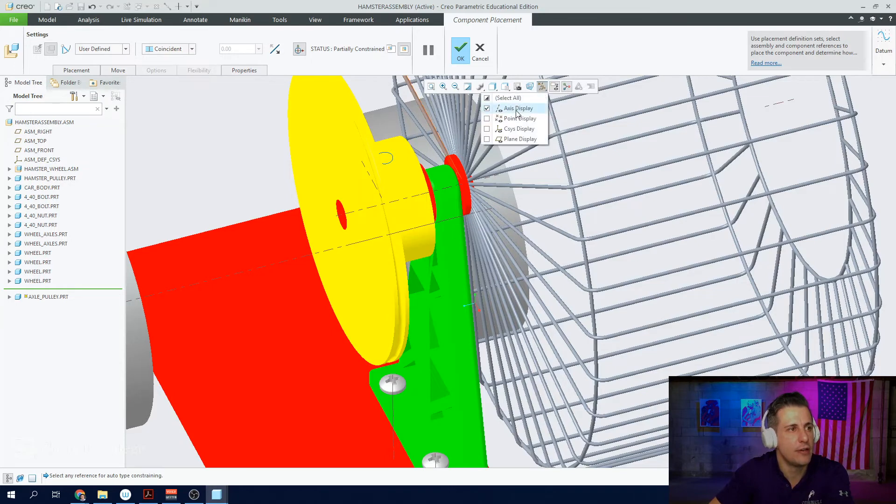
{"action": "left_click", "coordinate": [508, 139]}
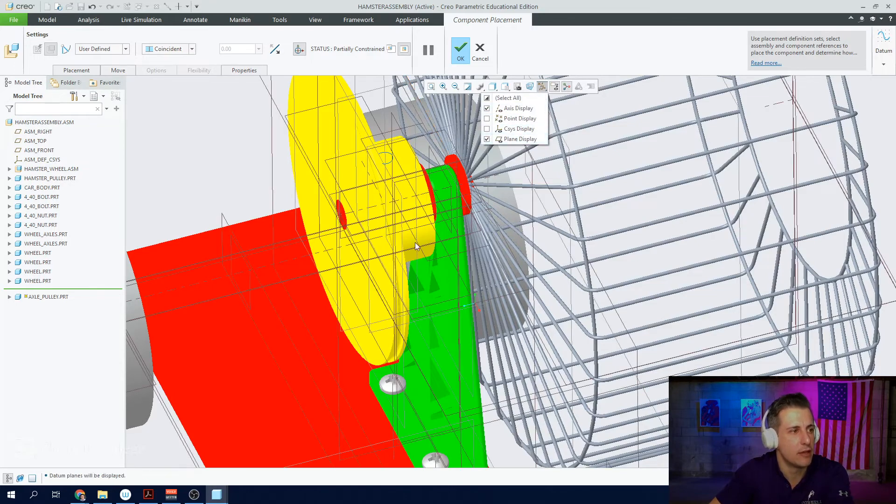
{"action": "left_click", "coordinate": [230, 169]}
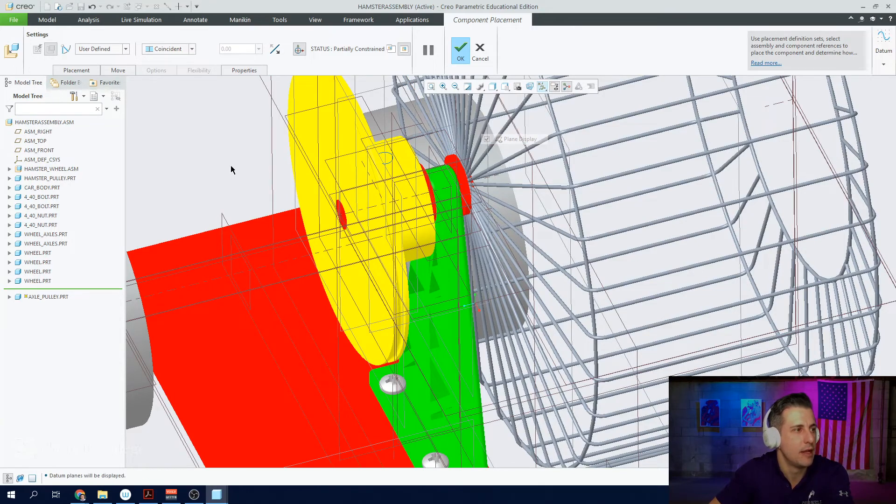
{"action": "scroll", "coordinate": [231, 165], "scroll_direction": "down", "scroll_amount": 6}
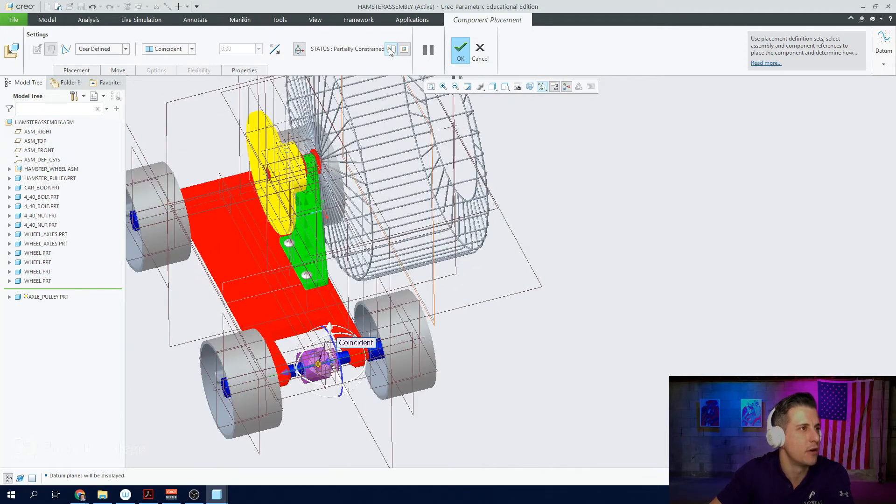
- Show the axle pulley in a separate window and make its FRONT plane coincident with the datum plane through the hamster pulley's groove
{"action": "left_click", "coordinate": [391, 49]}
{"action": "middle_click_drag", "start_coordinate": [691, 129], "coordinate": [717, 118]}
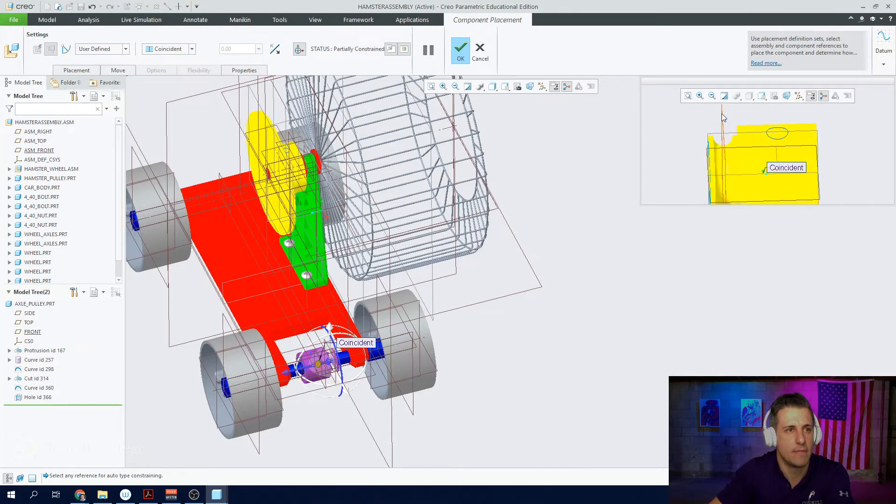
{"action": "left_click", "coordinate": [722, 114]}
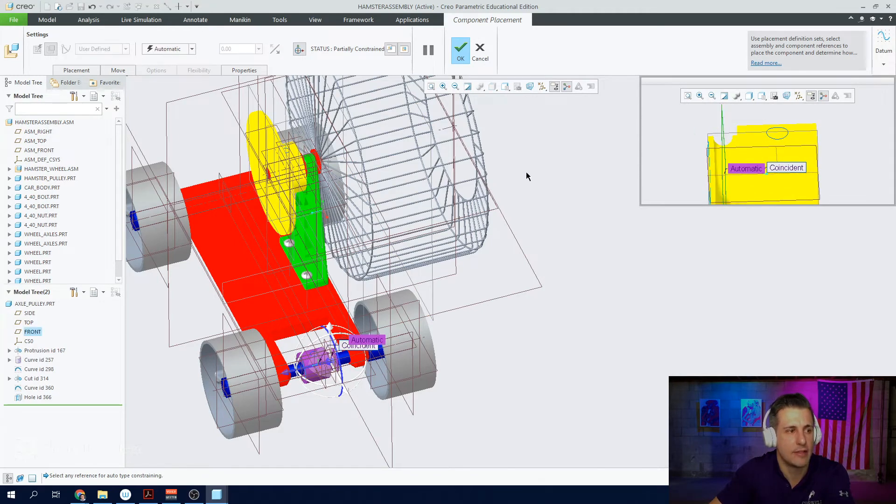
{"action": "scroll", "coordinate": [448, 197], "scroll_direction": "down", "scroll_amount": 5}
{"action": "scroll", "coordinate": [448, 198], "scroll_direction": "down", "scroll_amount": 3}
{"action": "scroll", "coordinate": [442, 180], "scroll_direction": "up", "scroll_amount": 3}
{"action": "middle_click_drag", "start_coordinate": [441, 181], "coordinate": [427, 175]}
{"action": "scroll", "coordinate": [411, 163], "scroll_direction": "up", "scroll_amount": 8}
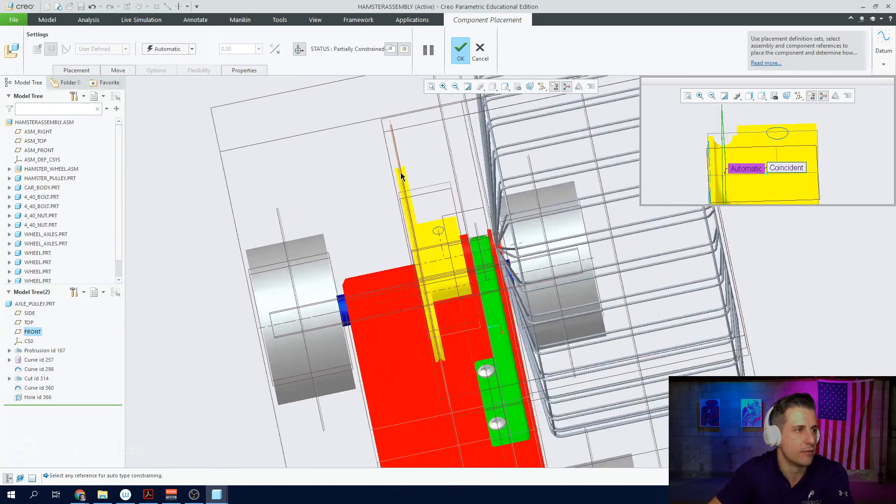
{"action": "scroll", "coordinate": [397, 151], "scroll_direction": "up", "scroll_amount": 3}
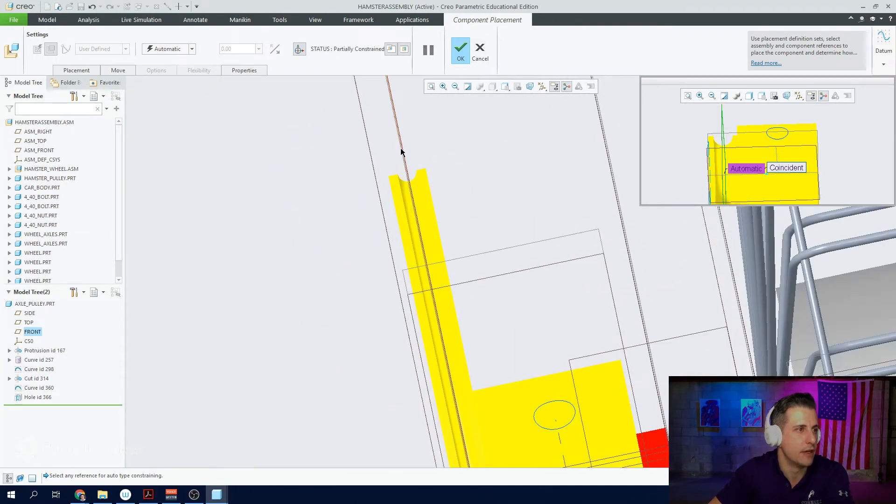
{"action": "left_click", "coordinate": [400, 149]}
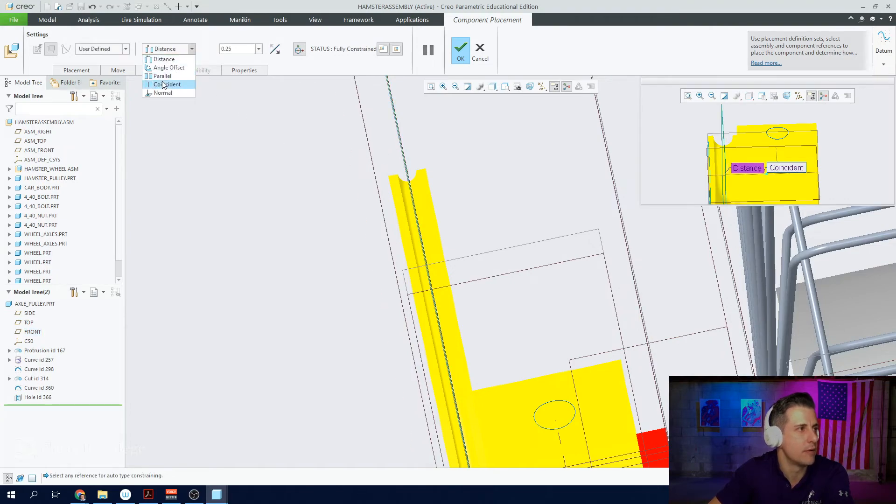
{"action": "left_click", "coordinate": [164, 85]}
- Examine the axle pulley's position on the axle and its clearance from the fork arms
{"action": "scroll", "coordinate": [485, 206], "scroll_direction": "up", "scroll_amount": 9}
{"action": "scroll", "coordinate": [513, 330], "scroll_direction": "down", "scroll_amount": 3}
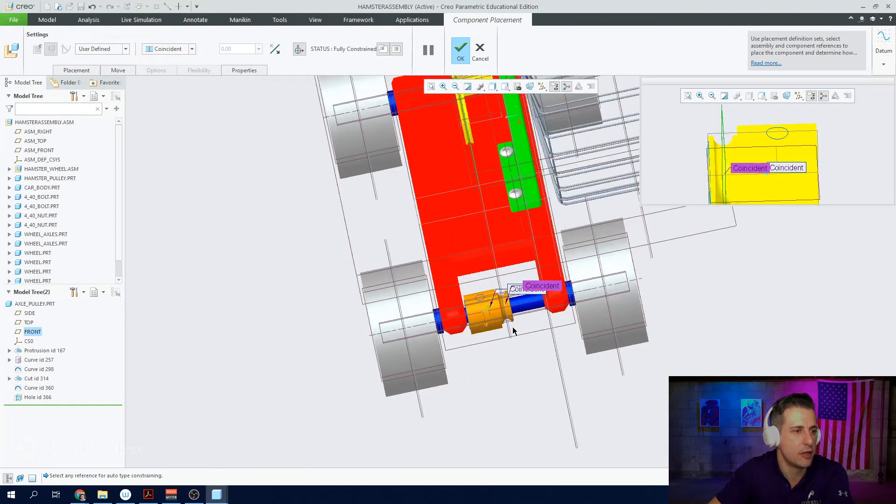
{"action": "middle_click_drag", "start_coordinate": [513, 331], "coordinate": [493, 301]}
{"action": "scroll", "coordinate": [441, 203], "scroll_direction": "up", "scroll_amount": 3}
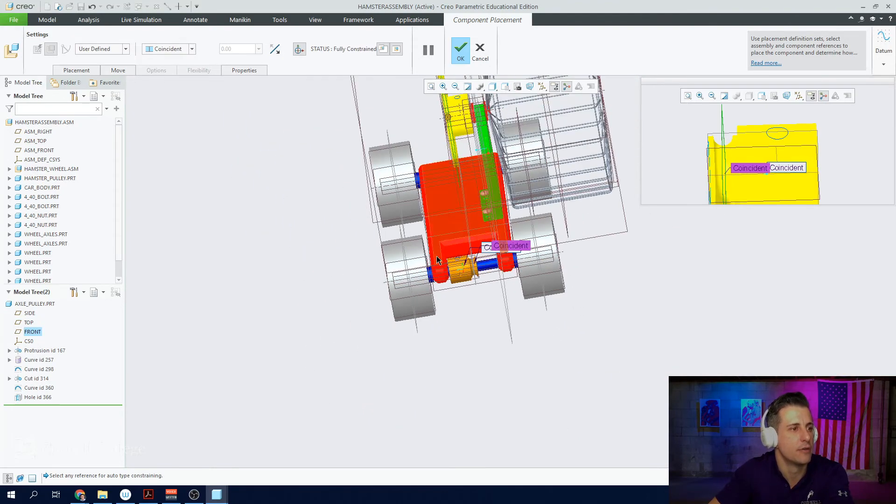
{"action": "scroll", "coordinate": [436, 256], "scroll_direction": "down", "scroll_amount": 6}
{"action": "scroll", "coordinate": [454, 277], "scroll_direction": "down", "scroll_amount": 8}
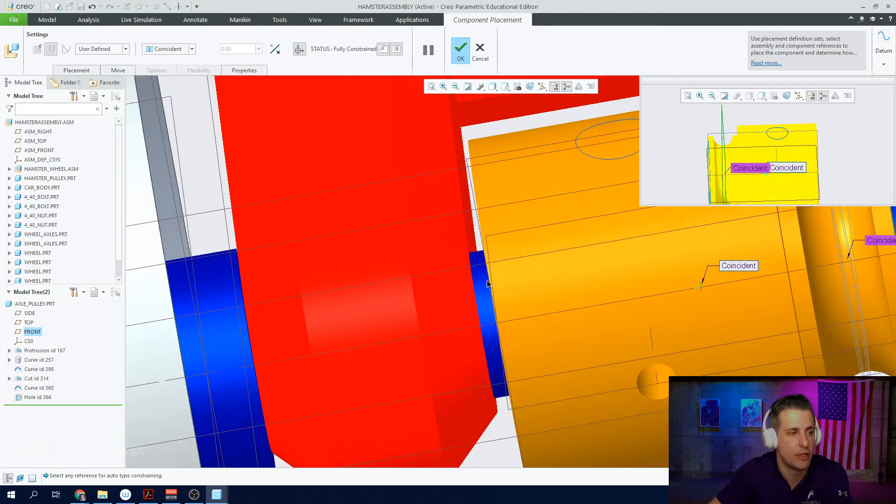
{"action": "scroll", "coordinate": [486, 283], "scroll_direction": "up", "scroll_amount": 3}
{"action": "scroll", "coordinate": [486, 287], "scroll_direction": "down", "scroll_amount": 2}
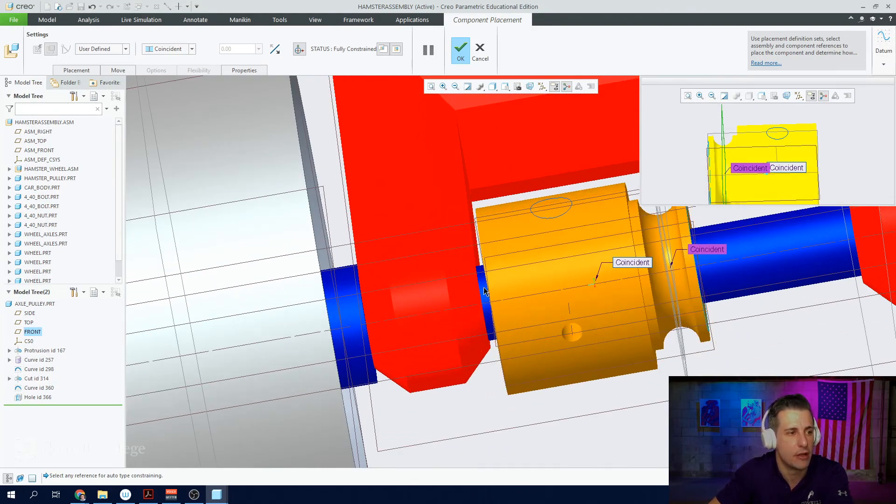
{"action": "scroll", "coordinate": [466, 292], "scroll_direction": "up", "scroll_amount": 5}
{"action": "middle_click_drag", "start_coordinate": [457, 288], "coordinate": [474, 281]}
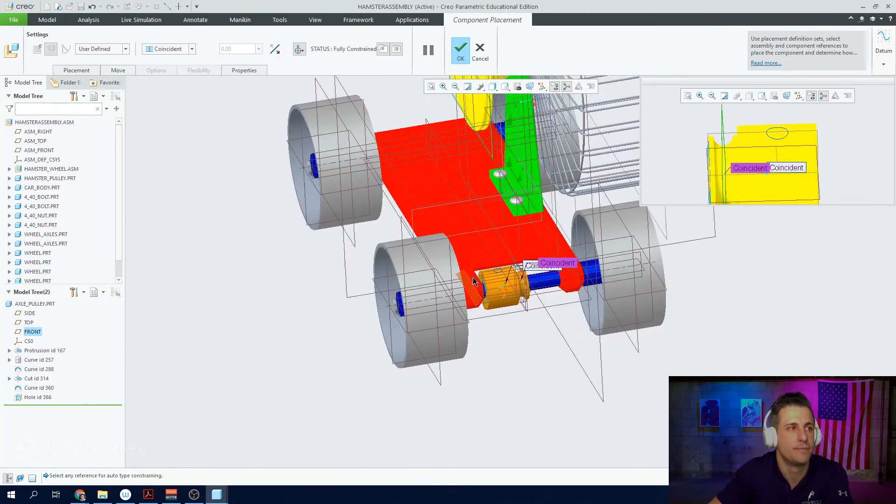
- Accept the axle pulley's placement and turn off the display of datum planes
{"action": "left_click", "coordinate": [459, 50]}
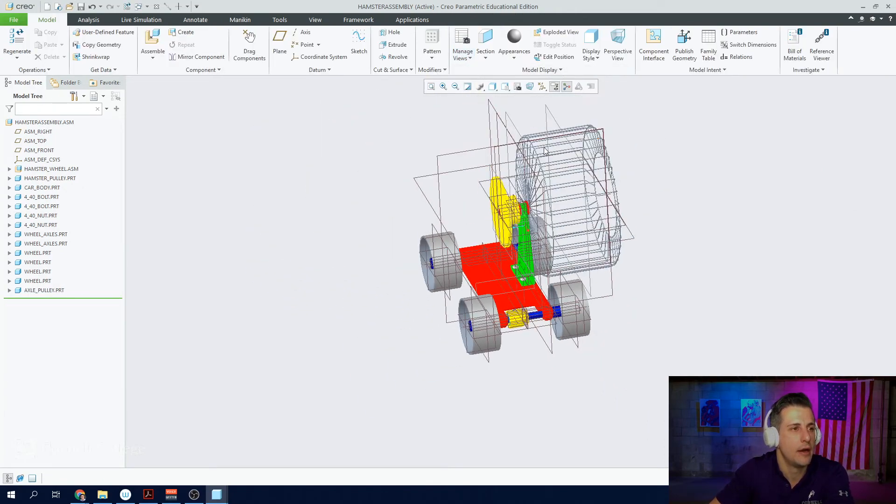
{"action": "left_click", "coordinate": [542, 87]}
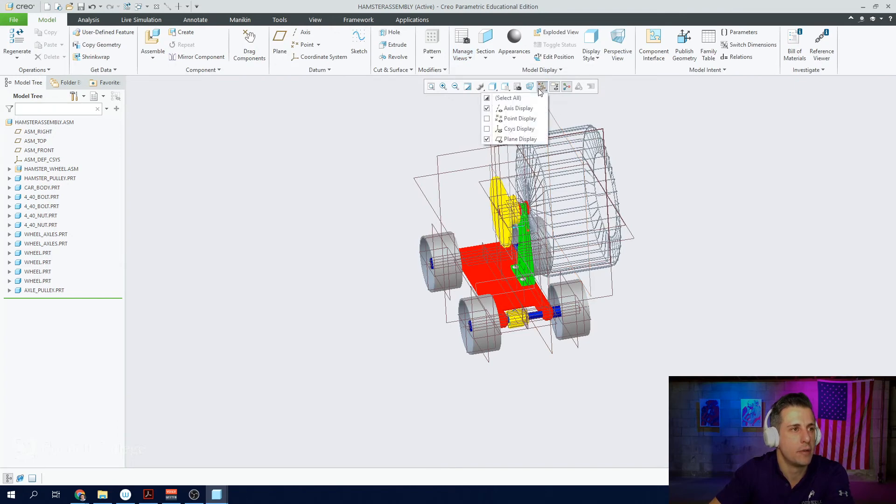
{"action": "left_click", "coordinate": [525, 139]}
{"action": "left_click", "coordinate": [759, 204]}
{"action": "scroll", "coordinate": [663, 262], "scroll_direction": "up", "scroll_amount": 4}
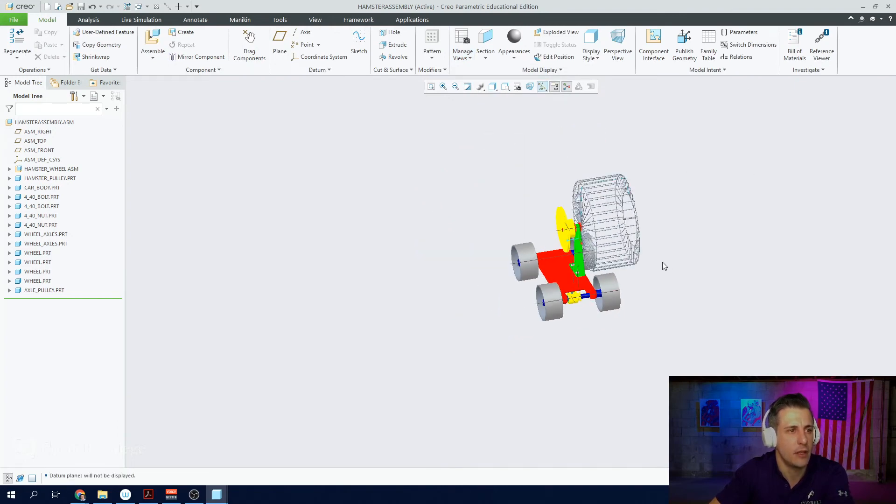
{"action": "scroll", "coordinate": [658, 260], "scroll_direction": "down", "scroll_amount": 5}
{"action": "mouse_move", "coordinate": [650, 245]}
{"action": "middle_mouse_down"}
{"action": "mouse_move", "coordinate": [650, 237]}
{"action": "mouse_move", "coordinate": [640, 254]}
{"action": "middle_mouse_up"}
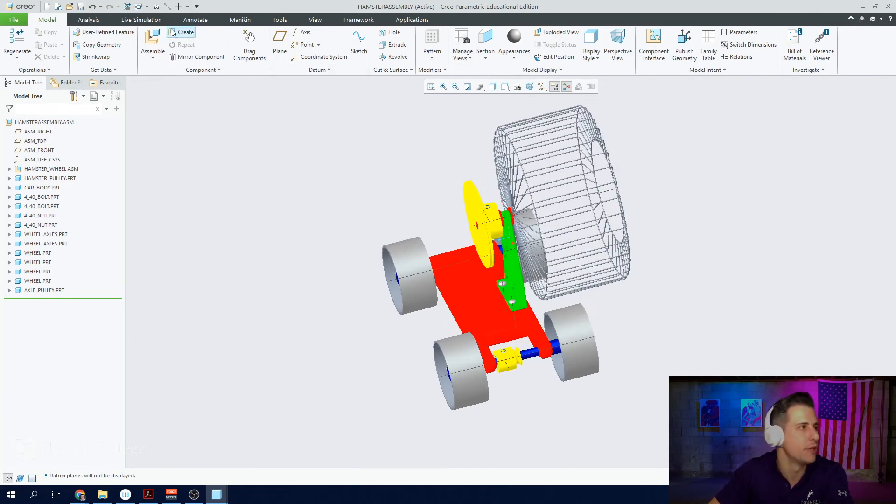
- Bring belt.prt from the Hamster Car folder into the assembly and move it clear of the car
{"action": "left_click", "coordinate": [152, 38]}
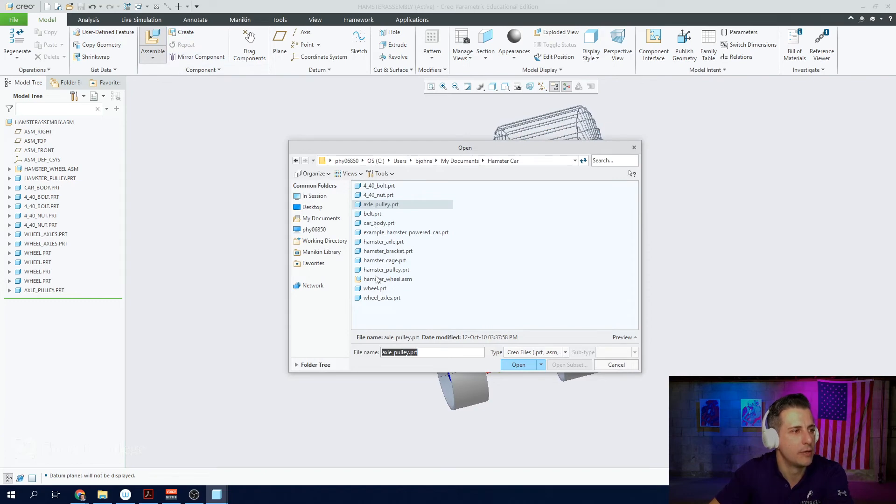
{"action": "double_click", "coordinate": [372, 214]}
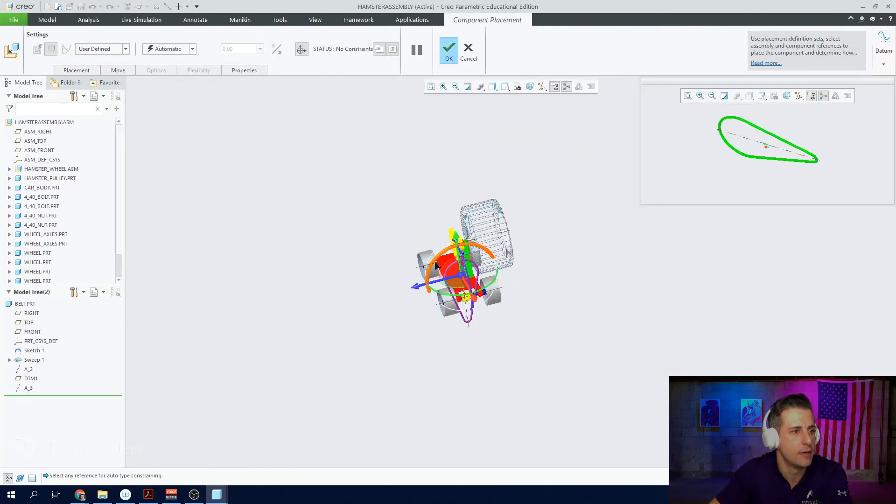
{"action": "left_click_drag", "start_coordinate": [438, 297], "coordinate": [280, 309]}
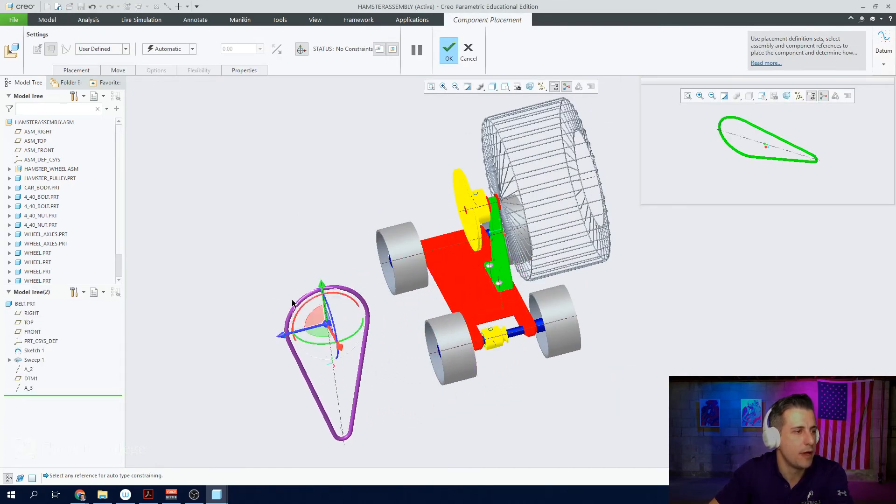
- Hide the 3D dragger and make the axis at the belt's large end coincident with the hamster pulley's axis
{"action": "scroll", "coordinate": [282, 311], "scroll_direction": "up", "scroll_amount": 2}
{"action": "scroll", "coordinate": [287, 314], "scroll_direction": "down", "scroll_amount": 5}
{"action": "scroll", "coordinate": [330, 325], "scroll_direction": "down", "scroll_amount": 4}
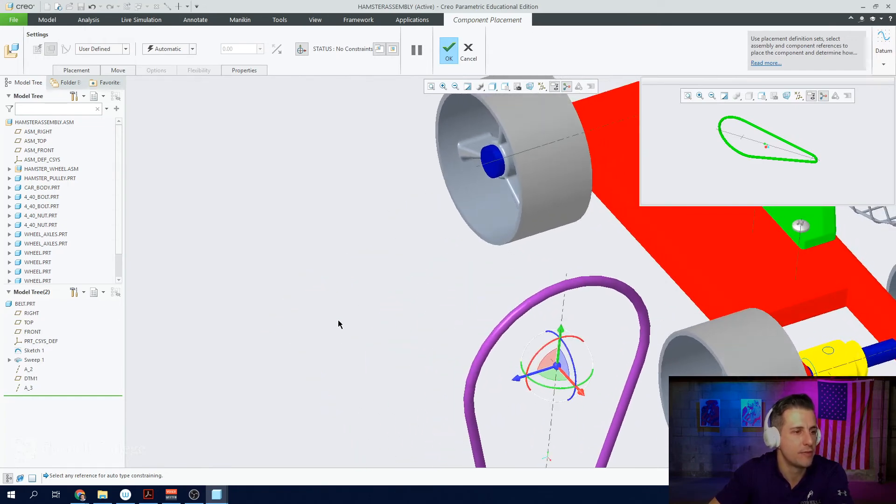
{"action": "scroll", "coordinate": [587, 365], "scroll_direction": "down", "scroll_amount": 4}
{"action": "scroll", "coordinate": [425, 366], "scroll_direction": "down", "scroll_amount": 3}
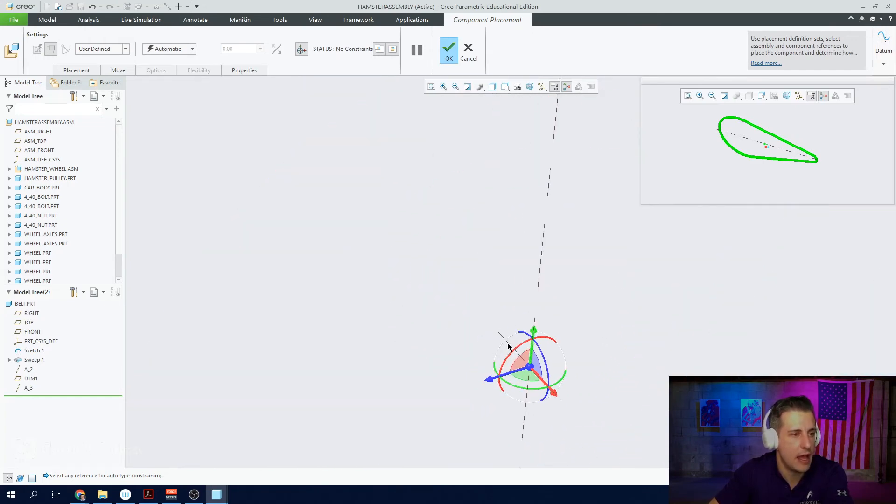
{"action": "scroll", "coordinate": [510, 345], "scroll_direction": "up", "scroll_amount": 5}
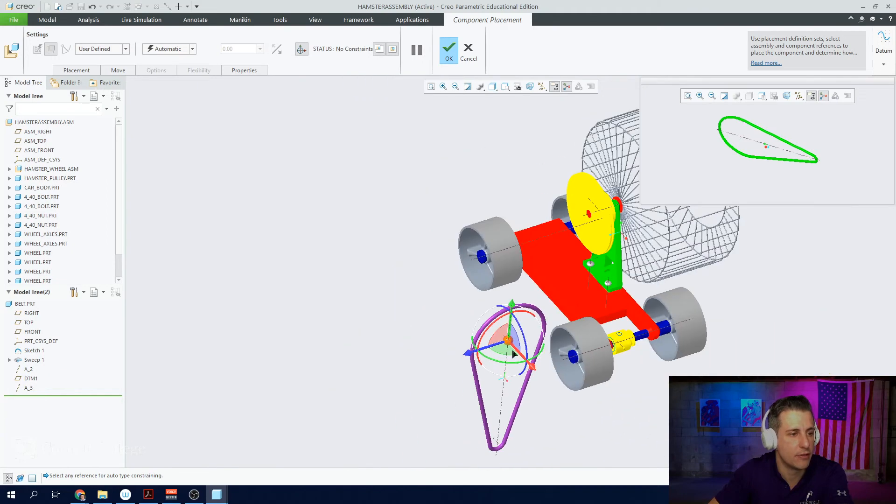
{"action": "scroll", "coordinate": [496, 446], "scroll_direction": "down", "scroll_amount": 4}
{"action": "scroll", "coordinate": [497, 448], "scroll_direction": "up", "scroll_amount": 4}
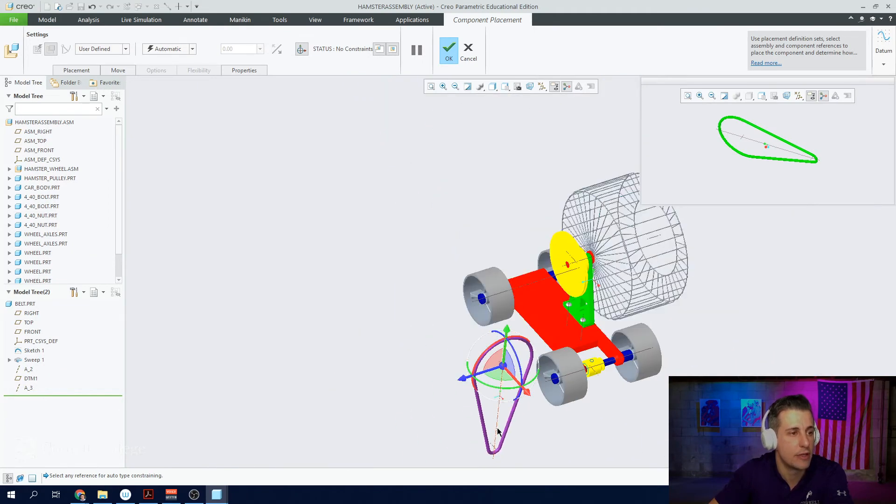
{"action": "scroll", "coordinate": [497, 375], "scroll_direction": "down", "scroll_amount": 1}
{"action": "scroll", "coordinate": [497, 374], "scroll_direction": "down", "scroll_amount": 3}
{"action": "scroll", "coordinate": [523, 336], "scroll_direction": "down", "scroll_amount": 3}
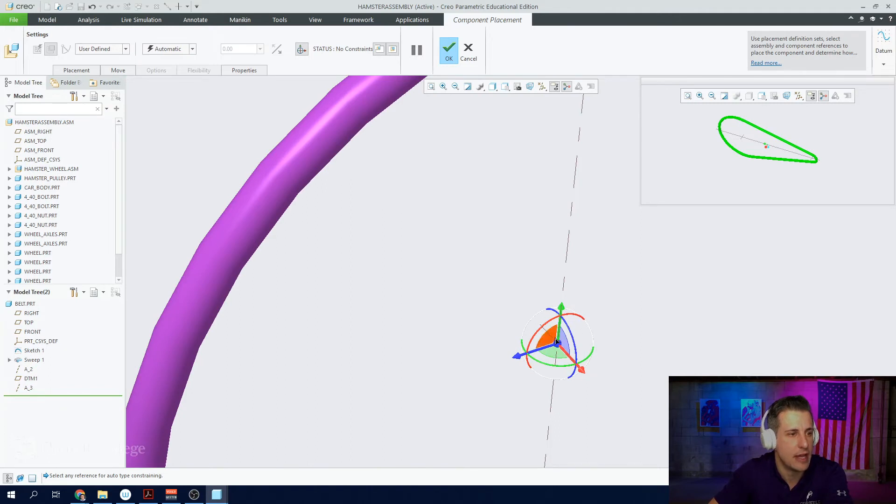
{"action": "left_click", "coordinate": [301, 50]}
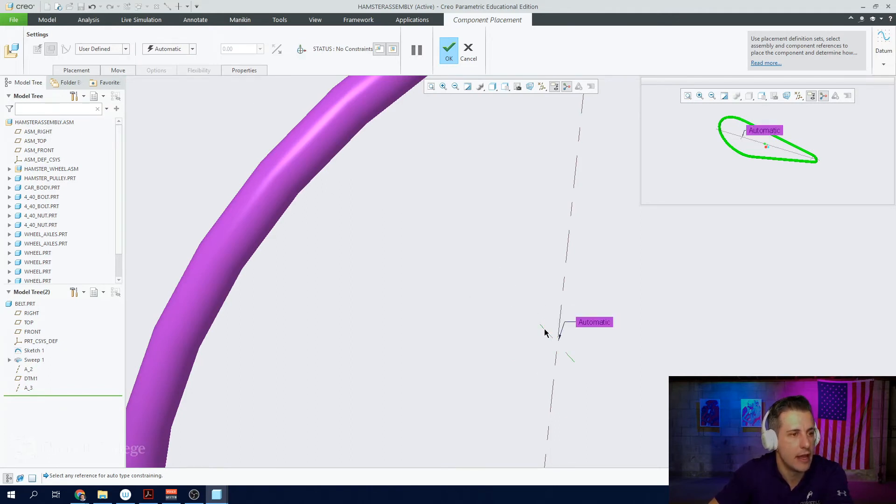
{"action": "scroll", "coordinate": [545, 332], "scroll_direction": "up", "scroll_amount": 5}
{"action": "scroll", "coordinate": [515, 333], "scroll_direction": "down", "scroll_amount": 5}
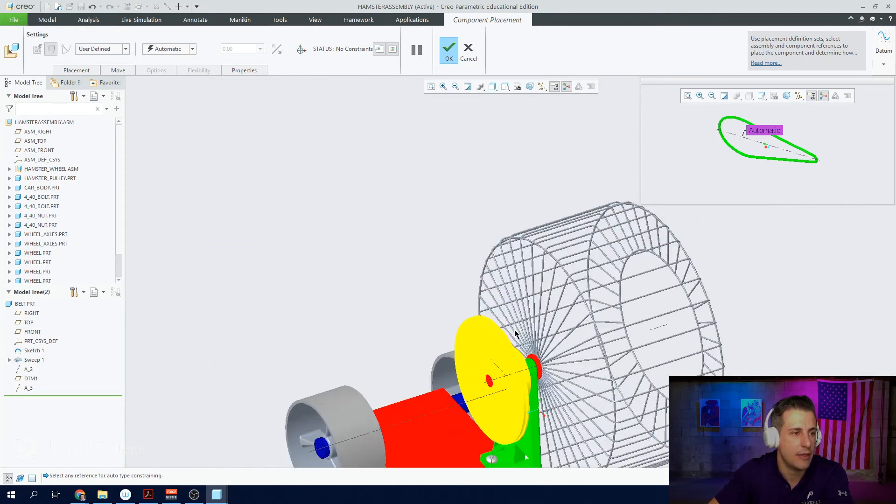
{"action": "scroll", "coordinate": [515, 333], "scroll_direction": "down", "scroll_amount": 2}
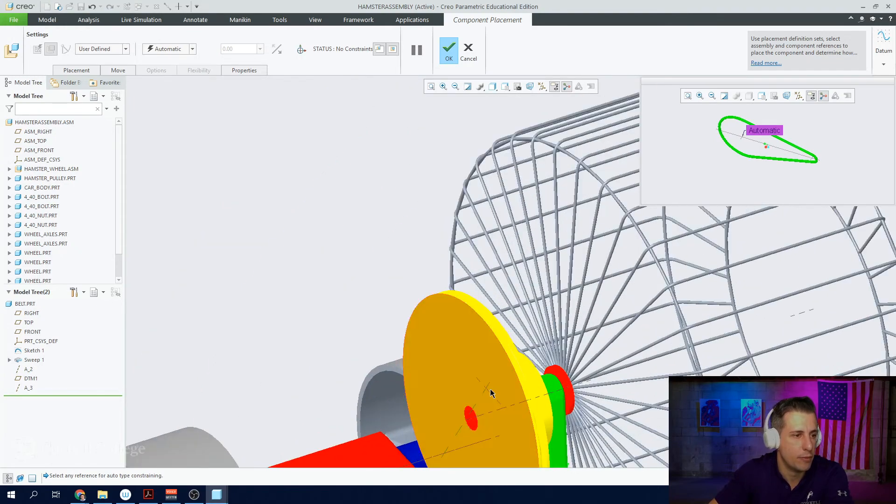
{"action": "left_click", "coordinate": [492, 415]}
{"action": "scroll", "coordinate": [475, 414], "scroll_direction": "up", "scroll_amount": 5}
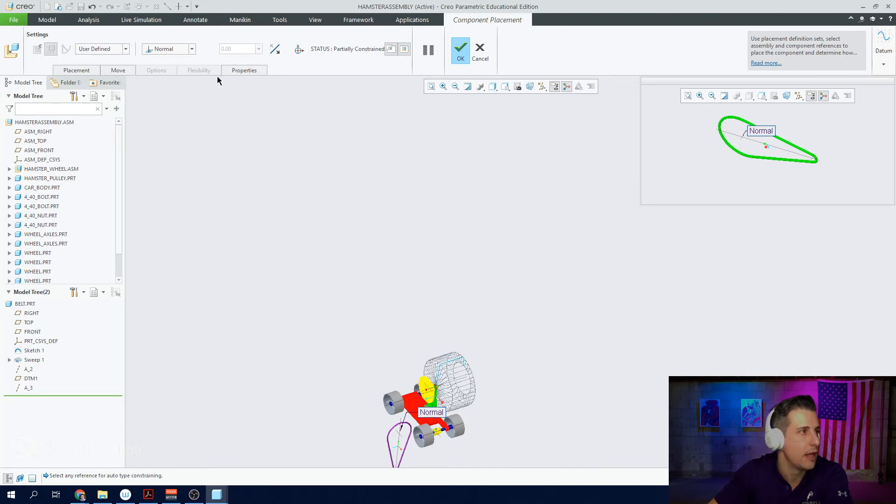
{"action": "left_click", "coordinate": [167, 84]}
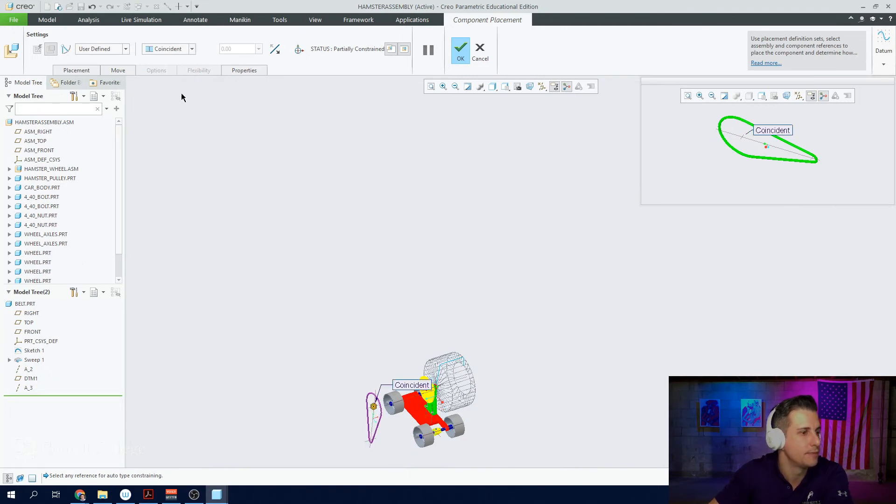
- Examine from the side how the belt lines up with the hamster pulley and the axle
{"action": "middle_click_drag", "start_coordinate": [415, 345], "coordinate": [450, 308]}
{"action": "scroll", "coordinate": [438, 391], "scroll_direction": "down", "scroll_amount": 3}
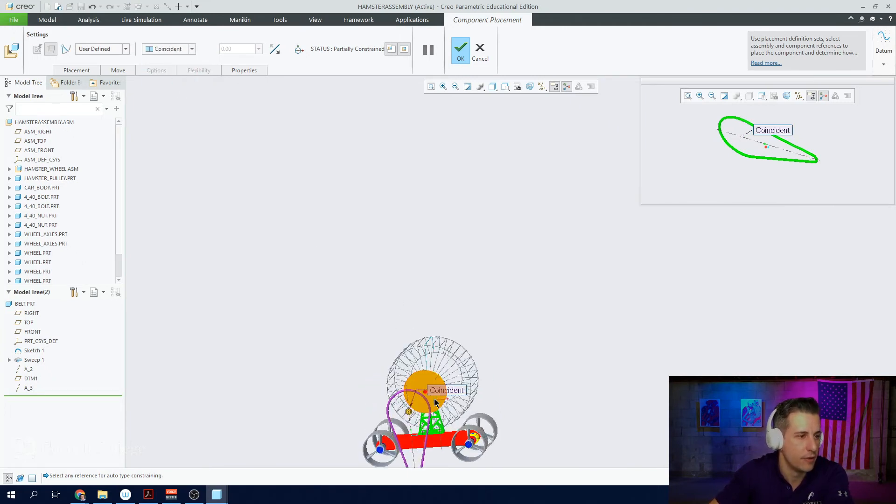
{"action": "middle_click_drag", "start_coordinate": [438, 392], "coordinate": [446, 383]}
{"action": "scroll", "coordinate": [437, 413], "scroll_direction": "down", "scroll_amount": 5}
{"action": "mouse_move", "coordinate": [425, 412]}
{"action": "middle_mouse_down"}
{"action": "mouse_move", "coordinate": [415, 429]}
{"action": "mouse_move", "coordinate": [417, 419]}
{"action": "middle_mouse_up"}
{"action": "scroll", "coordinate": [417, 419], "scroll_direction": "up", "scroll_amount": 5}
{"action": "scroll", "coordinate": [439, 434], "scroll_direction": "down", "scroll_amount": 3}
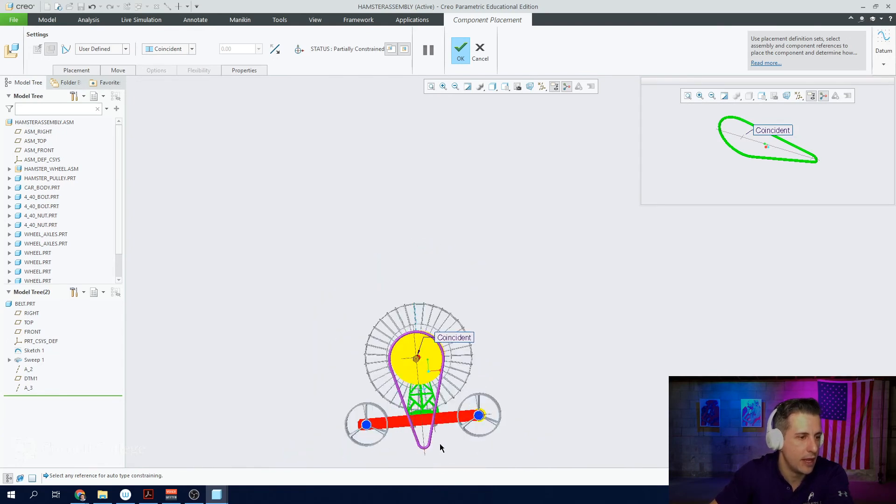
{"action": "scroll", "coordinate": [444, 436], "scroll_direction": "up", "scroll_amount": 3}
{"action": "scroll", "coordinate": [444, 436], "scroll_direction": "down", "scroll_amount": 4}
- Make the axis at the belt's small end coincident with the axle pulley's axis
{"action": "middle_click_drag", "start_coordinate": [444, 431], "coordinate": [475, 452]}
{"action": "scroll", "coordinate": [537, 444], "scroll_direction": "down", "scroll_amount": 6}
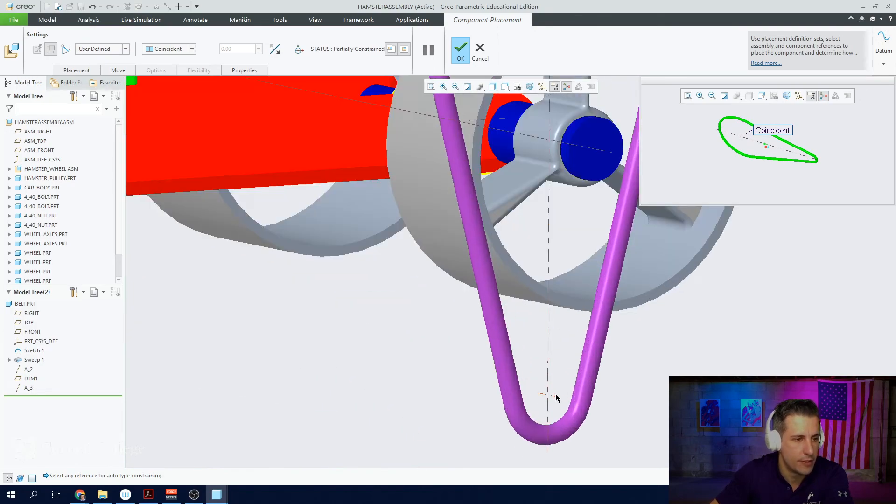
{"action": "left_click", "coordinate": [556, 397]}
{"action": "scroll", "coordinate": [483, 421], "scroll_direction": "up", "scroll_amount": 8}
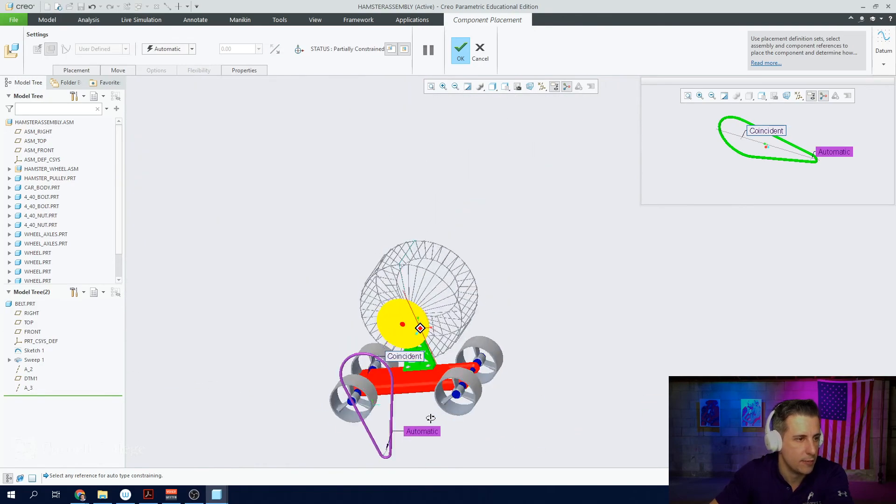
{"action": "middle_click_drag", "start_coordinate": [431, 417], "coordinate": [448, 396]}
{"action": "scroll", "coordinate": [449, 394], "scroll_direction": "down", "scroll_amount": 8}
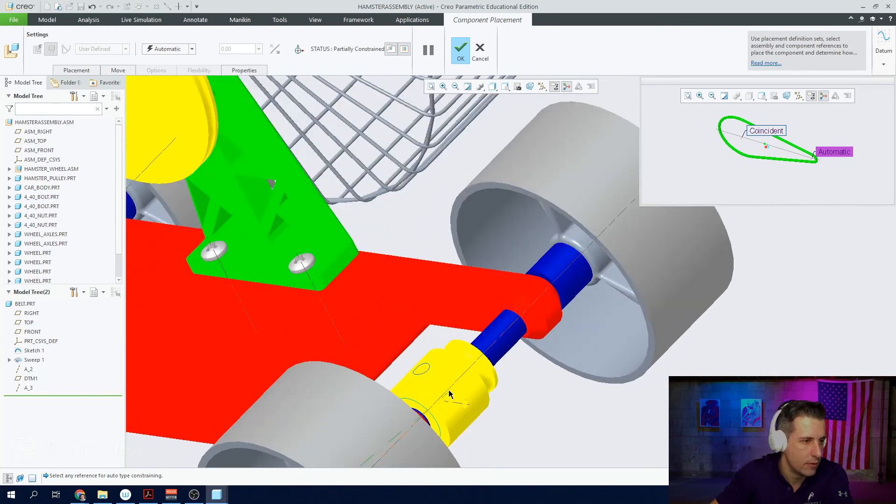
{"action": "left_click", "coordinate": [451, 394]}
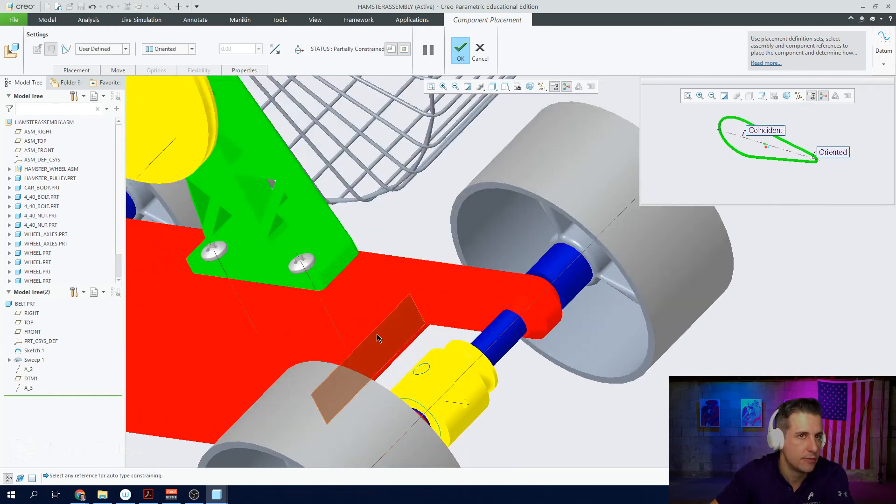
{"action": "scroll", "coordinate": [373, 317], "scroll_direction": "up", "scroll_amount": 8}
{"action": "left_click", "coordinate": [177, 50]}
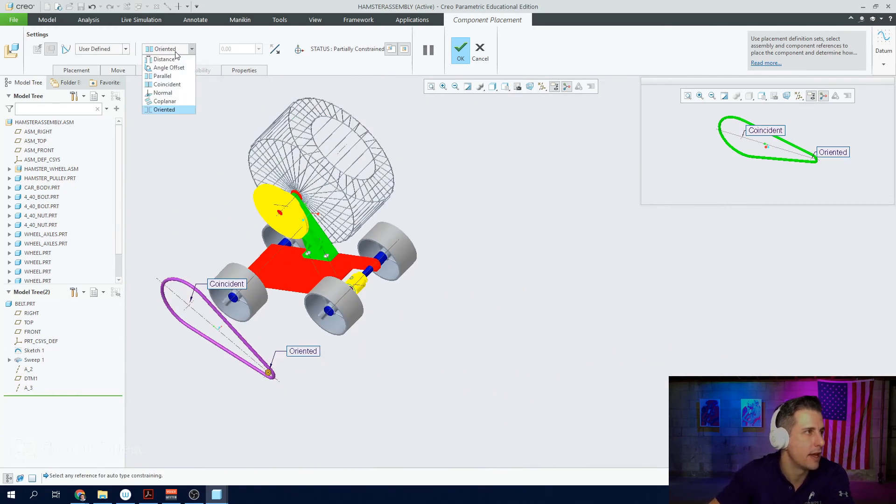
{"action": "left_click", "coordinate": [169, 88]}
- Show the 3D dragger and move the belt sideways along its free direction, farther away from the car
{"action": "scroll", "coordinate": [319, 331], "scroll_direction": "up", "scroll_amount": 6}
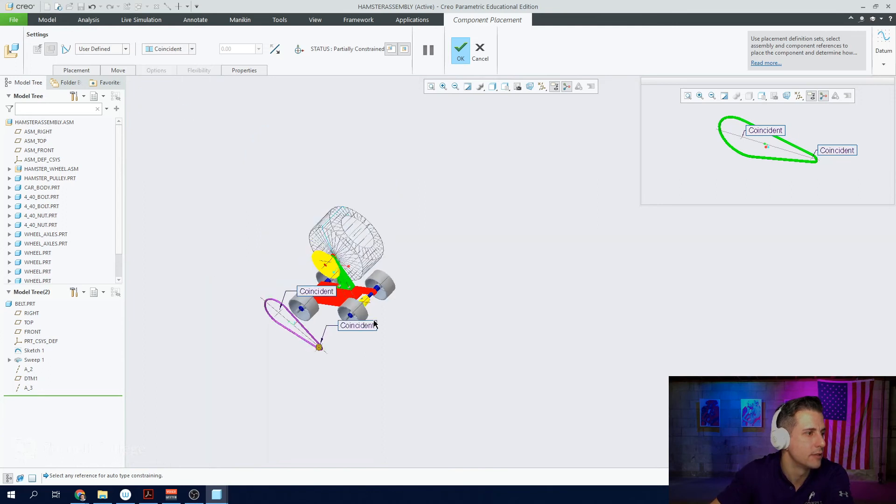
{"action": "scroll", "coordinate": [233, 326], "scroll_direction": "down", "scroll_amount": 1}
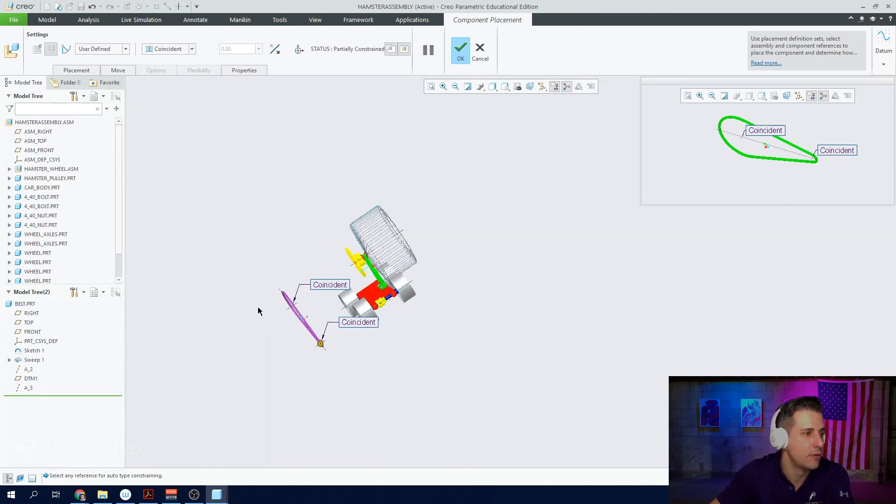
{"action": "left_click", "coordinate": [298, 51]}
{"action": "scroll", "coordinate": [271, 391], "scroll_direction": "down", "scroll_amount": 3}
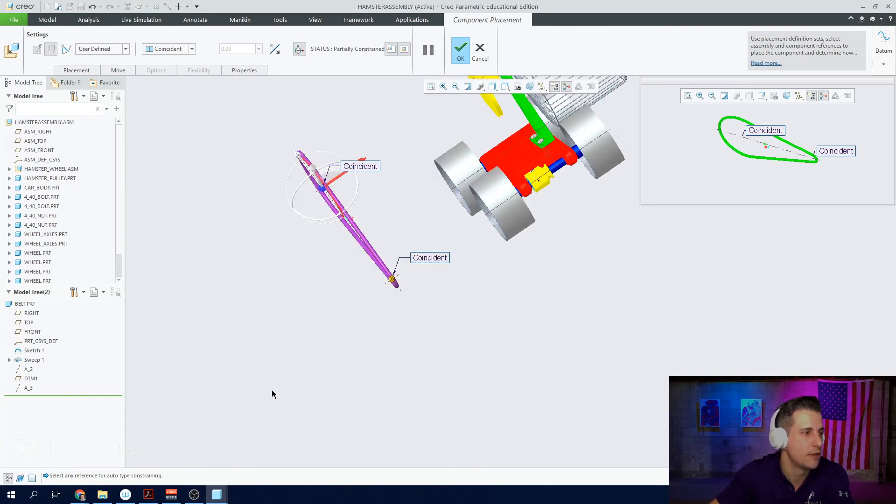
{"action": "scroll", "coordinate": [362, 219], "scroll_direction": "up", "scroll_amount": 3}
{"action": "left_click_drag", "start_coordinate": [365, 196], "coordinate": [318, 219]}
{"action": "scroll", "coordinate": [370, 236], "scroll_direction": "down", "scroll_amount": 5}
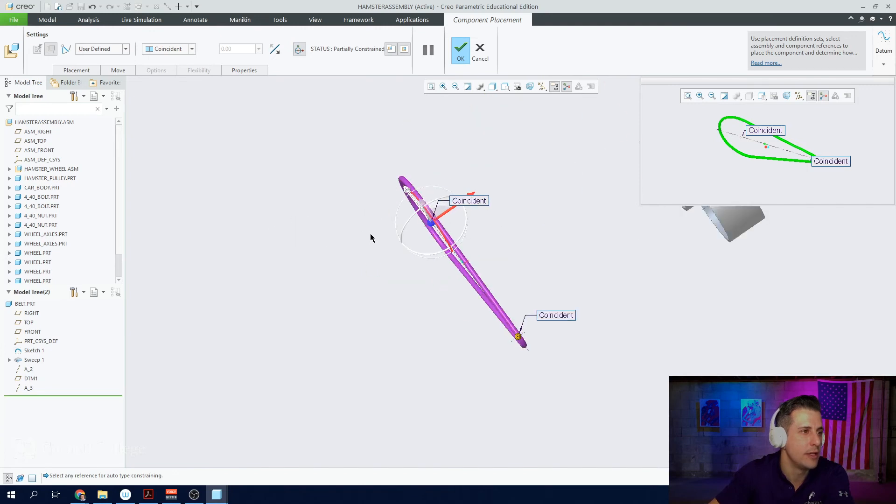
- Turn on the display of datum planes for the belt and the assembly
{"action": "left_click", "coordinate": [543, 86]}
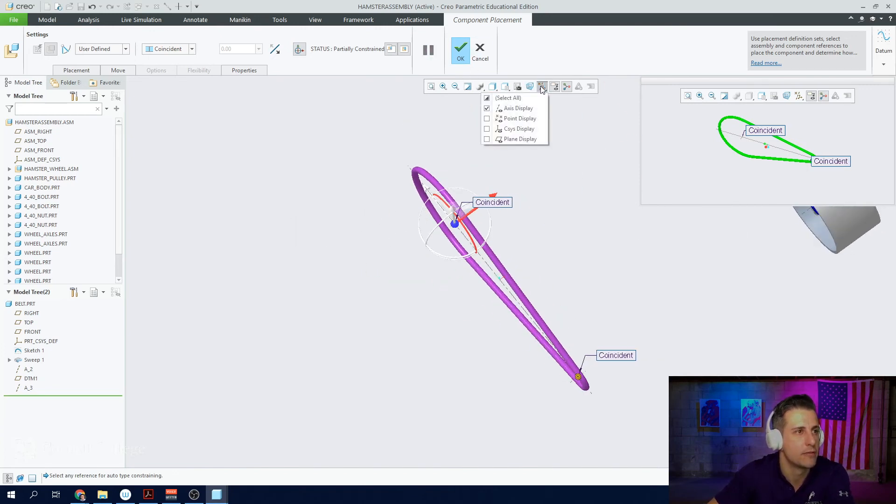
{"action": "left_click", "coordinate": [502, 140]}
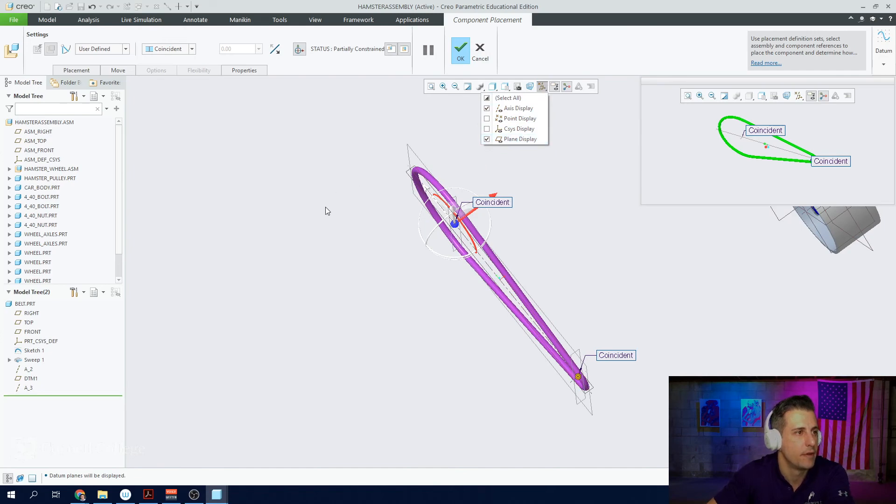
{"action": "mouse_move", "coordinate": [333, 249]}
{"action": "middle_mouse_down"}
{"action": "mouse_move", "coordinate": [344, 247]}
{"action": "mouse_move", "coordinate": [329, 251]}
{"action": "middle_mouse_up"}
{"action": "scroll", "coordinate": [373, 186], "scroll_direction": "down", "scroll_amount": 4}
{"action": "scroll", "coordinate": [368, 177], "scroll_direction": "up", "scroll_amount": 8}
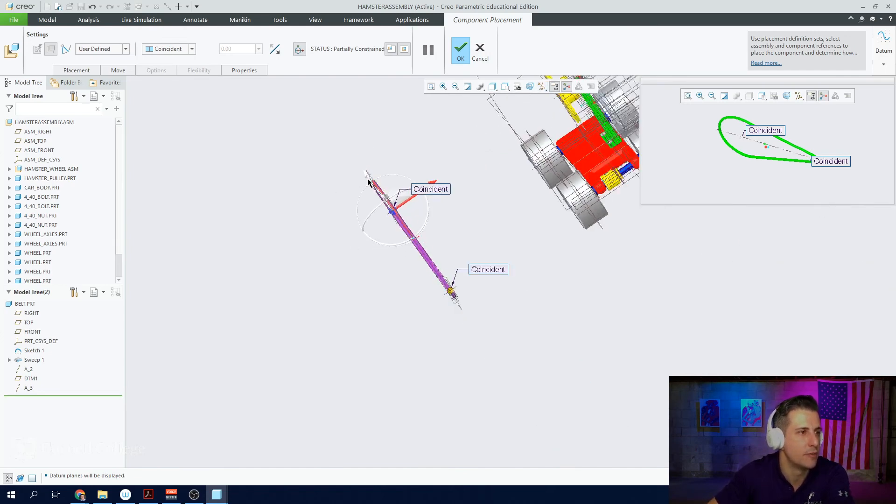
{"action": "scroll", "coordinate": [359, 155], "scroll_direction": "down", "scroll_amount": 2}
{"action": "scroll", "coordinate": [359, 159], "scroll_direction": "down", "scroll_amount": 5}
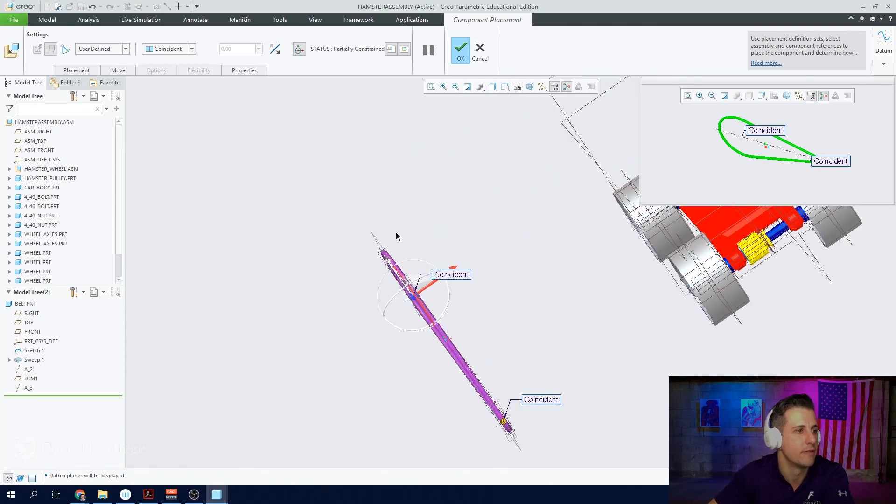
- Make the belt's lengthwise mid-plane coincident with the datum plane through the hamster pulley's groove
{"action": "left_click", "coordinate": [374, 242]}
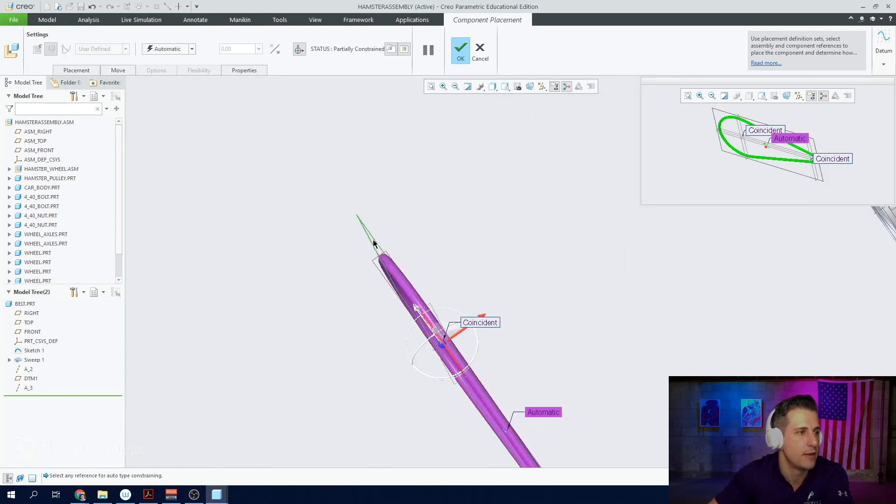
{"action": "scroll", "coordinate": [369, 245], "scroll_direction": "up", "scroll_amount": 6}
{"action": "scroll", "coordinate": [400, 190], "scroll_direction": "down", "scroll_amount": 2}
{"action": "scroll", "coordinate": [447, 171], "scroll_direction": "down", "scroll_amount": 1}
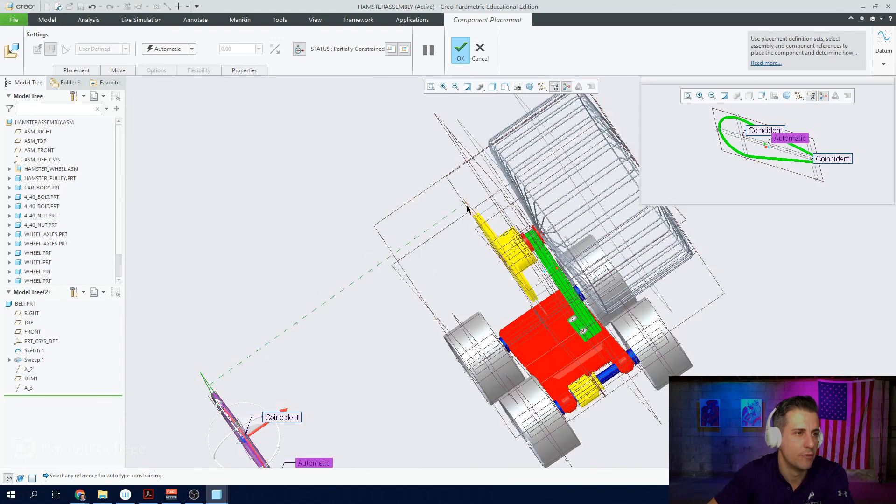
{"action": "mouse_move", "coordinate": [468, 208]}
{"action": "middle_mouse_down"}
{"action": "mouse_move", "coordinate": [458, 222]}
{"action": "mouse_move", "coordinate": [472, 213]}
{"action": "middle_mouse_up"}
{"action": "scroll", "coordinate": [482, 206], "scroll_direction": "down", "scroll_amount": 2}
{"action": "scroll", "coordinate": [465, 218], "scroll_direction": "down", "scroll_amount": 4}
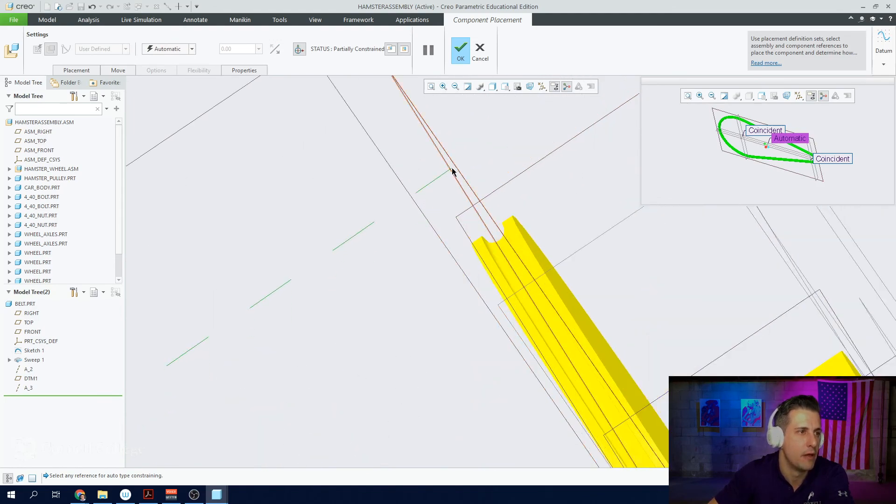
{"action": "left_click", "coordinate": [452, 171]}
{"action": "scroll", "coordinate": [360, 165], "scroll_direction": "up", "scroll_amount": 4}
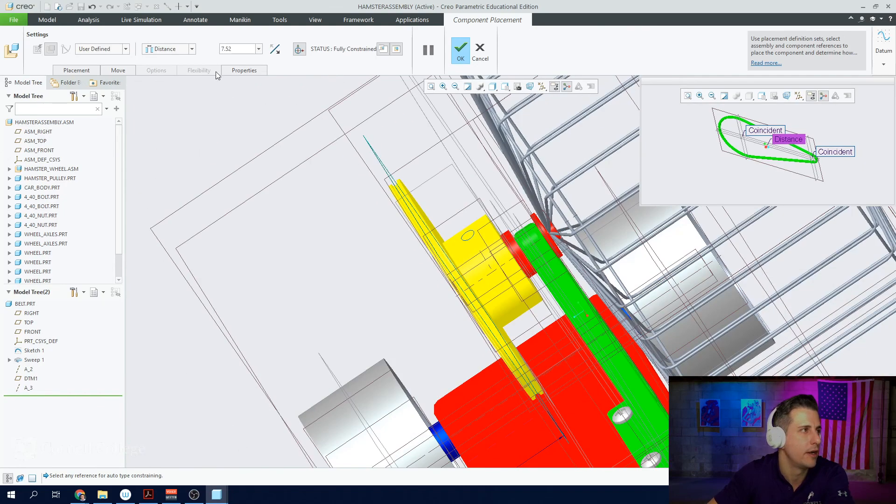
{"action": "left_click", "coordinate": [177, 49]}
{"action": "left_click", "coordinate": [167, 84]}
{"action": "scroll", "coordinate": [393, 196], "scroll_direction": "up", "scroll_amount": 3}
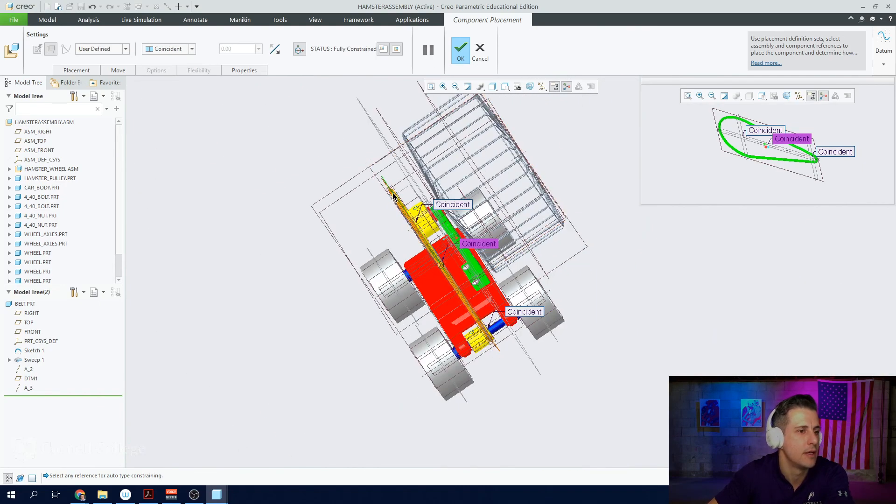
- Accept the belt's placement and turn off the display of all datum features
{"action": "left_click", "coordinate": [460, 51]}
{"action": "left_click", "coordinate": [542, 86]}
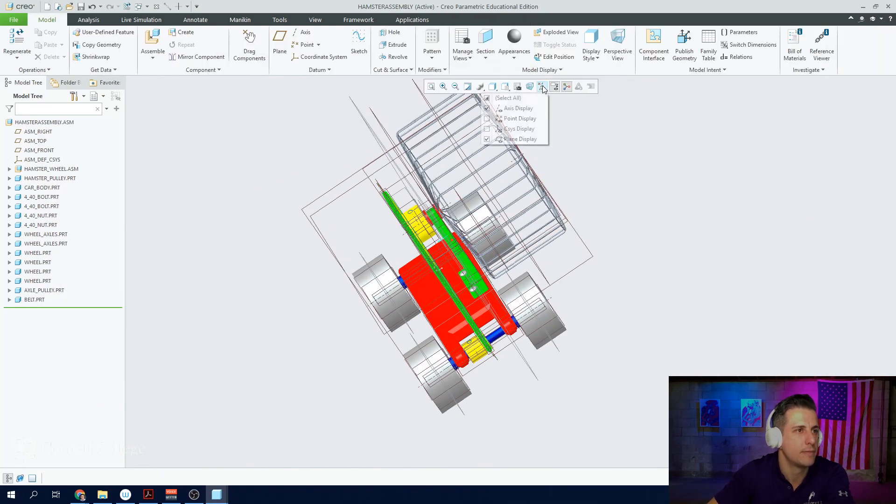
{"action": "left_click", "coordinate": [507, 99]}
{"action": "left_click", "coordinate": [506, 99]}
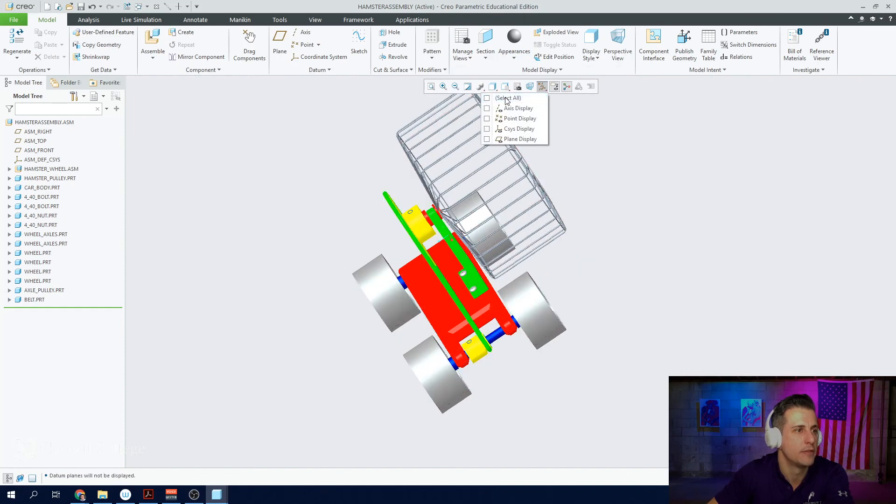
{"action": "left_click", "coordinate": [619, 265]}
- Examine how the belt runs around the axle pulley and the hamster pulley
{"action": "middle_click_drag", "start_coordinate": [593, 281], "coordinate": [445, 214]}
{"action": "scroll", "coordinate": [488, 347], "scroll_direction": "down", "scroll_amount": 5}
{"action": "scroll", "coordinate": [490, 328], "scroll_direction": "up", "scroll_amount": 2}
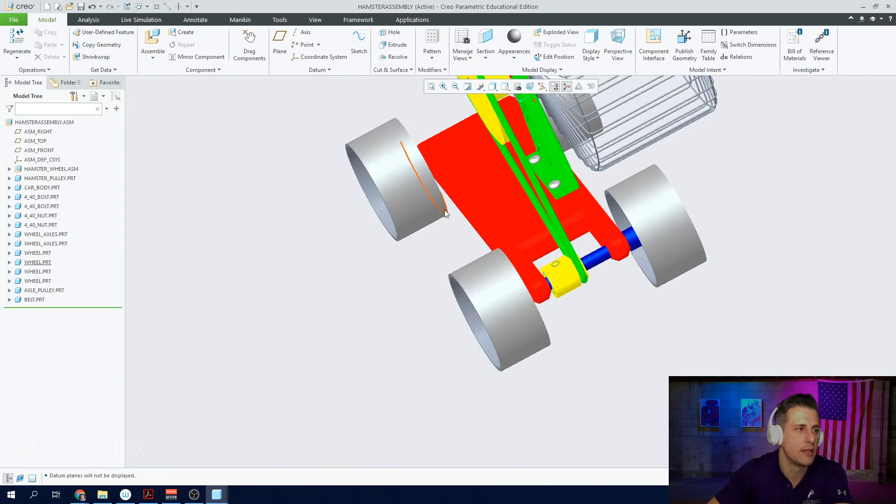
{"action": "scroll", "coordinate": [570, 261], "scroll_direction": "down", "scroll_amount": 3}
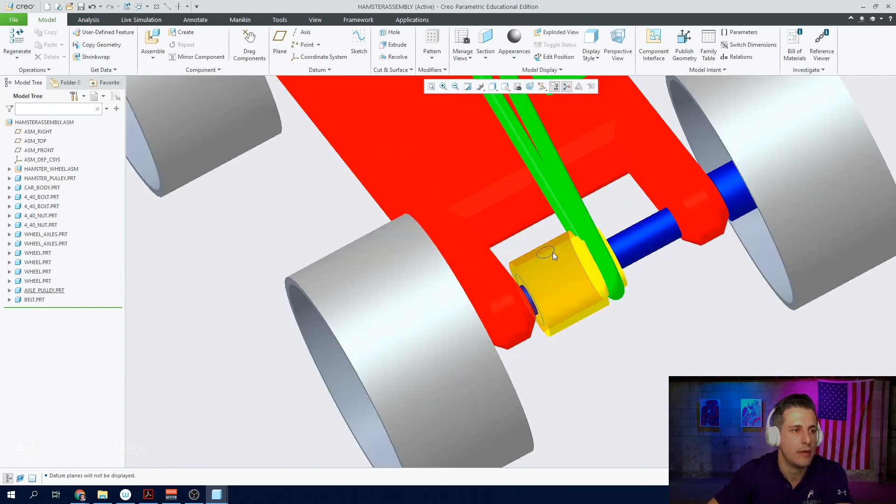
{"action": "scroll", "coordinate": [607, 280], "scroll_direction": "up", "scroll_amount": 3}
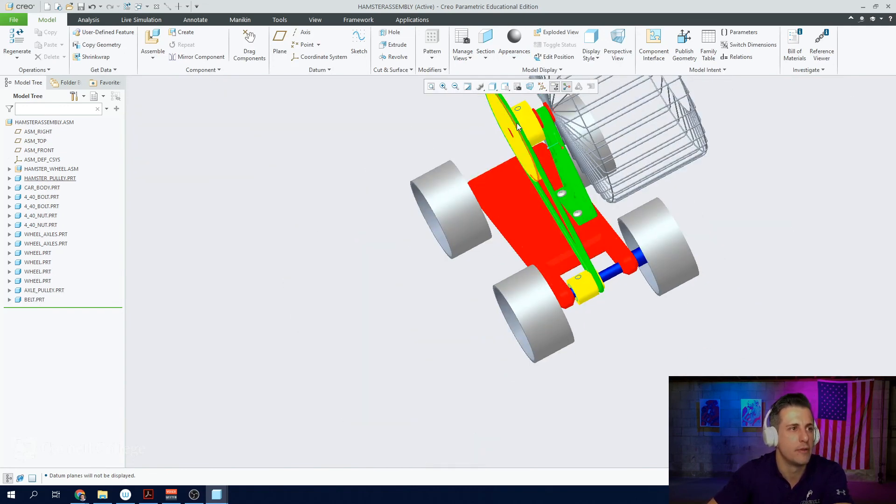
- Inspect the belt's path beside the support bracket and its bolts, the nuts under the car body, and the complete car assembly
{"action": "scroll", "coordinate": [547, 170], "scroll_direction": "up", "scroll_amount": 4}
{"action": "scroll", "coordinate": [546, 171], "scroll_direction": "down", "scroll_amount": 2}
{"action": "mouse_move", "coordinate": [546, 175]}
{"action": "middle_mouse_down"}
{"action": "mouse_move", "coordinate": [518, 186]}
{"action": "mouse_move", "coordinate": [535, 197]}
{"action": "mouse_move", "coordinate": [540, 181]}
{"action": "middle_mouse_up"}
{"action": "scroll", "coordinate": [541, 181], "scroll_direction": "down", "scroll_amount": 6}
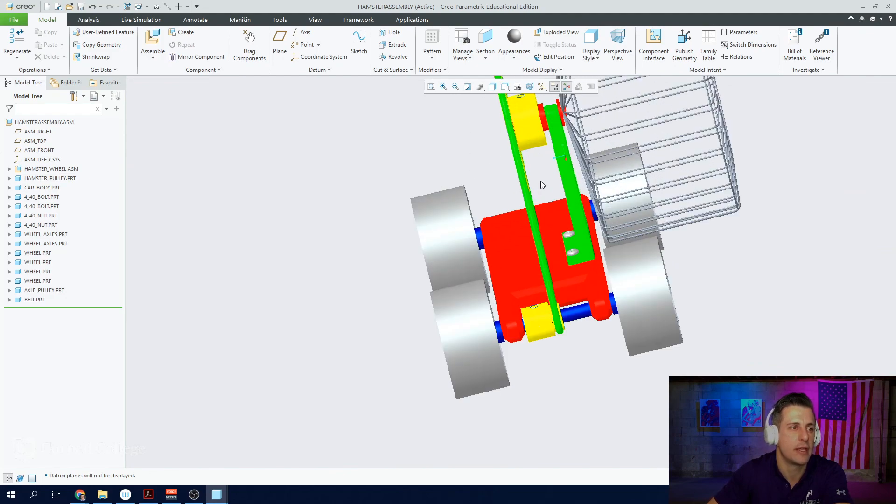
{"action": "scroll", "coordinate": [579, 253], "scroll_direction": "down", "scroll_amount": 4}
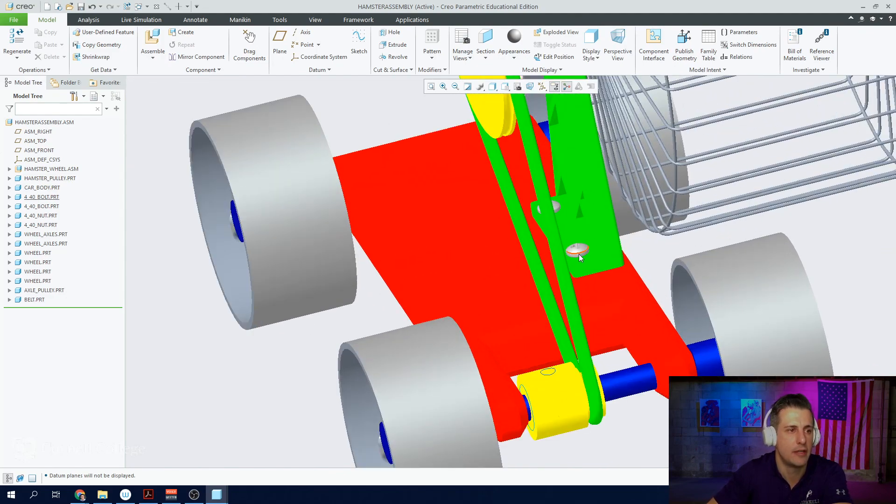
{"action": "scroll", "coordinate": [567, 215], "scroll_direction": "down", "scroll_amount": 3}
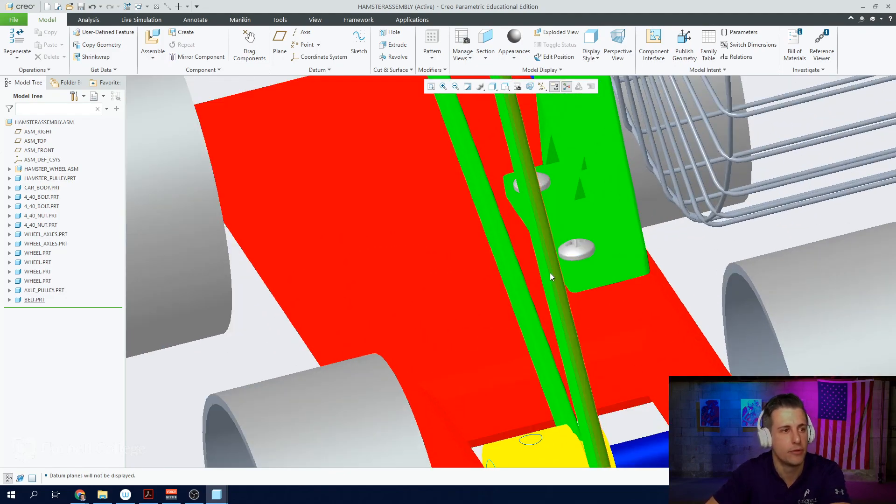
{"action": "scroll", "coordinate": [589, 283], "scroll_direction": "up", "scroll_amount": 2}
{"action": "middle_click_drag", "start_coordinate": [595, 296], "coordinate": [595, 306]}
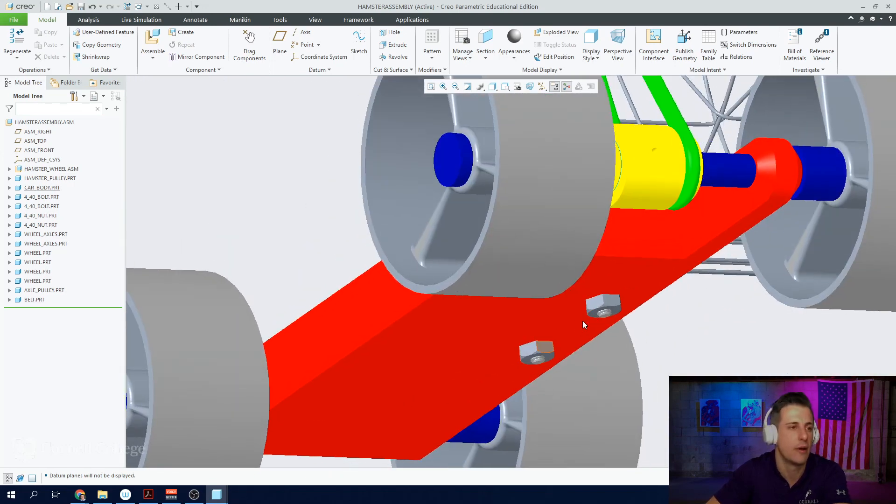
{"action": "scroll", "coordinate": [470, 384], "scroll_direction": "up", "scroll_amount": 4}
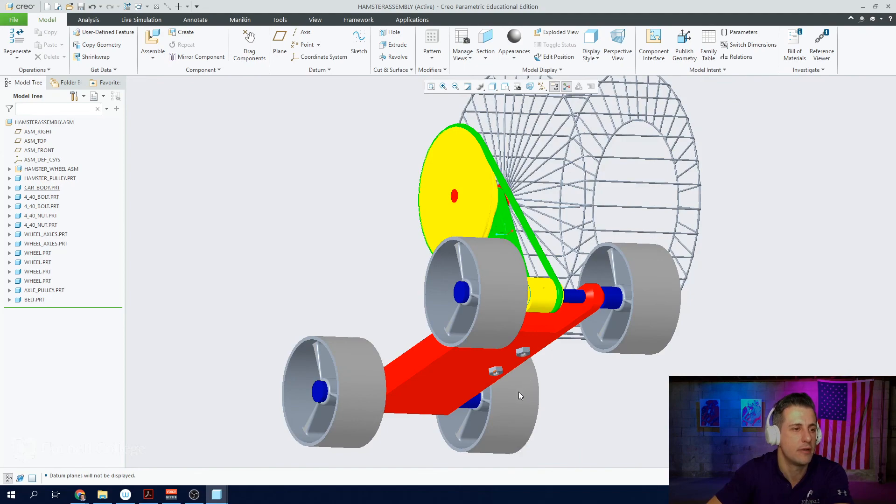
{"action": "scroll", "coordinate": [716, 288], "scroll_direction": "up", "scroll_amount": 2}
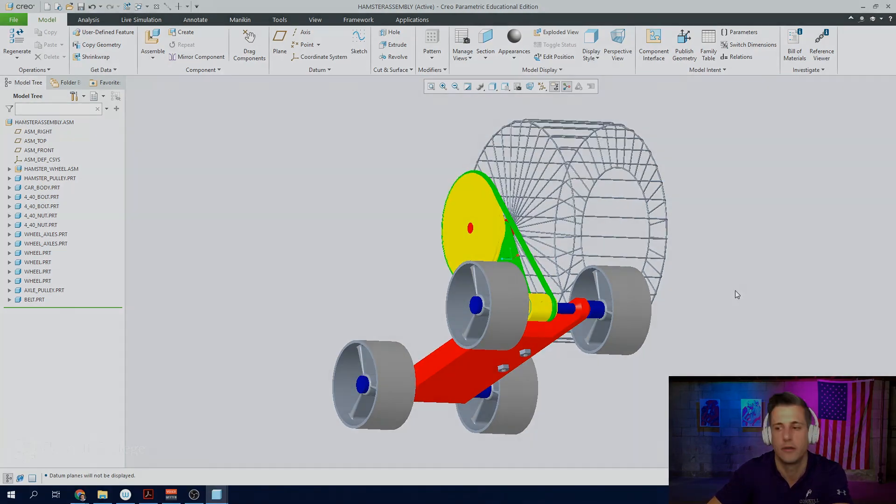